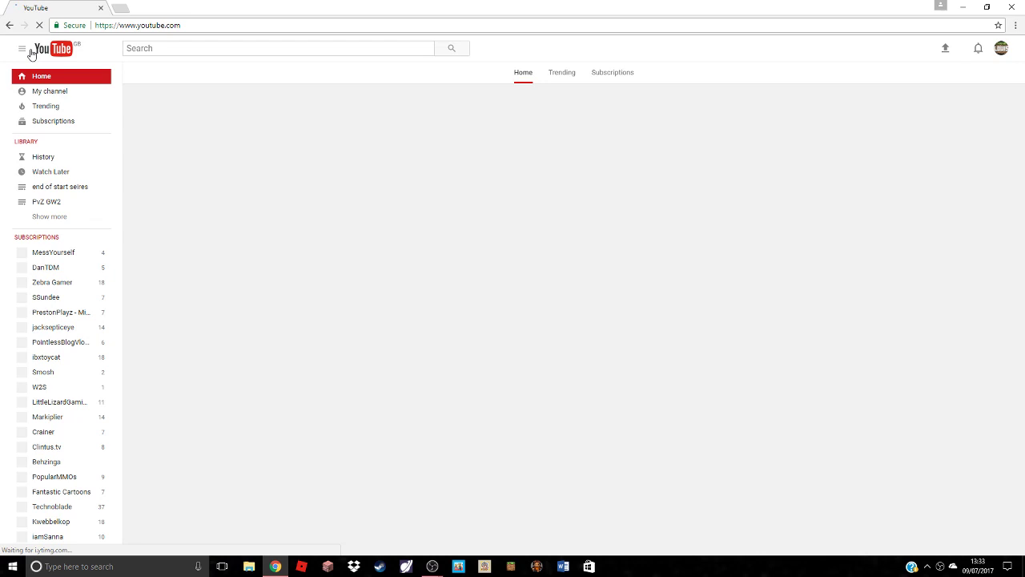
# Open your own channel page from 'My channel' in the YouTube left sidebar
pyautogui.click(59, 95)
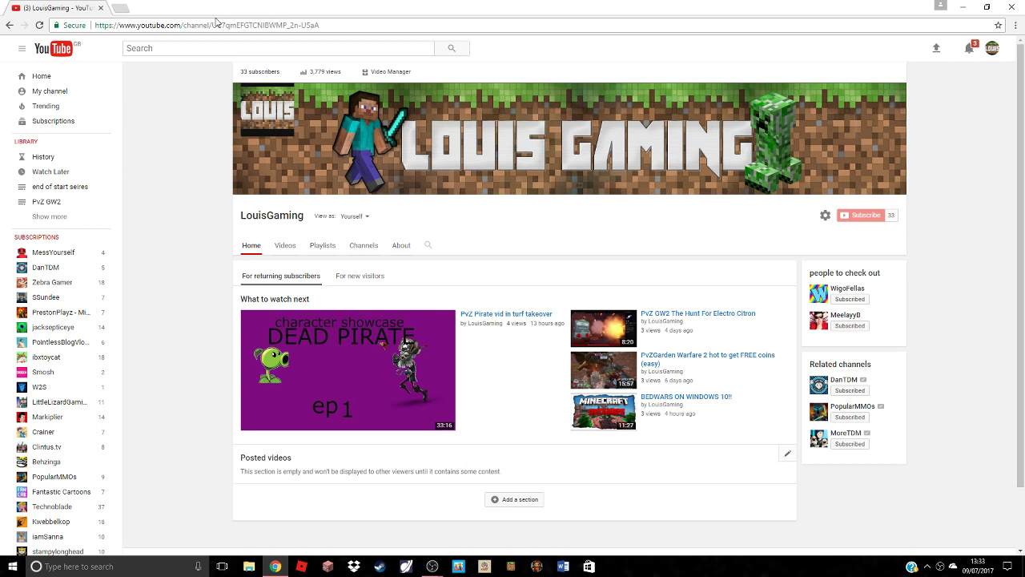
# Load pixlr.com in a new browser tab
pyautogui.click(127, 9)
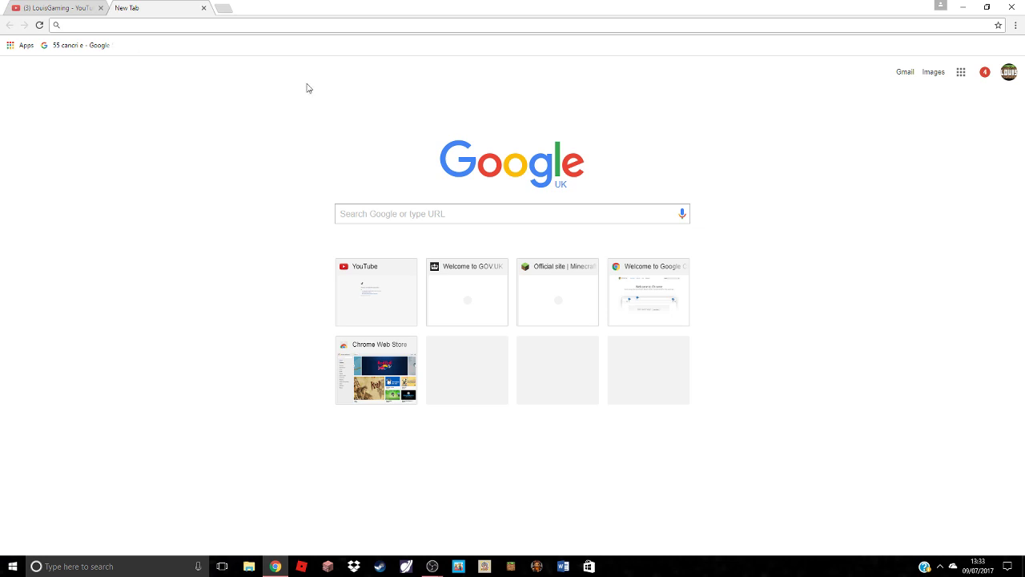
pyautogui.write('pixle')
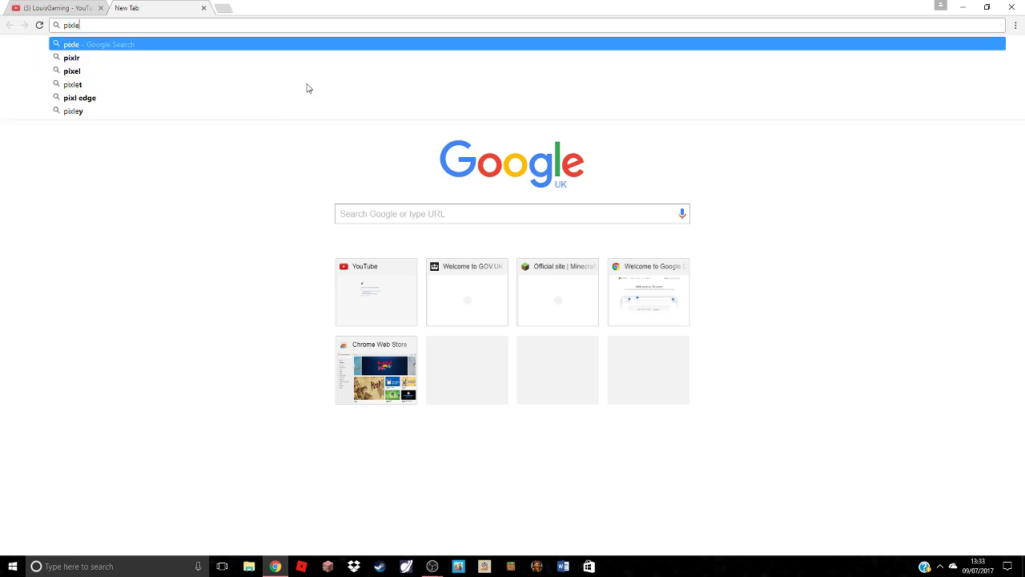
pyautogui.press('BackSpace')
pyautogui.write('r.c')
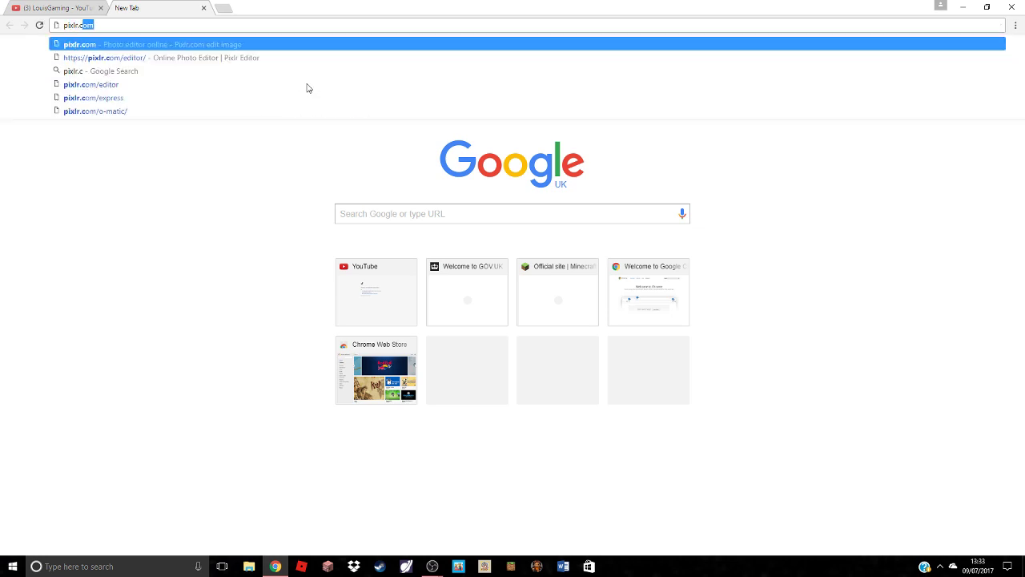
pyautogui.write('om')
pyautogui.press('Return')
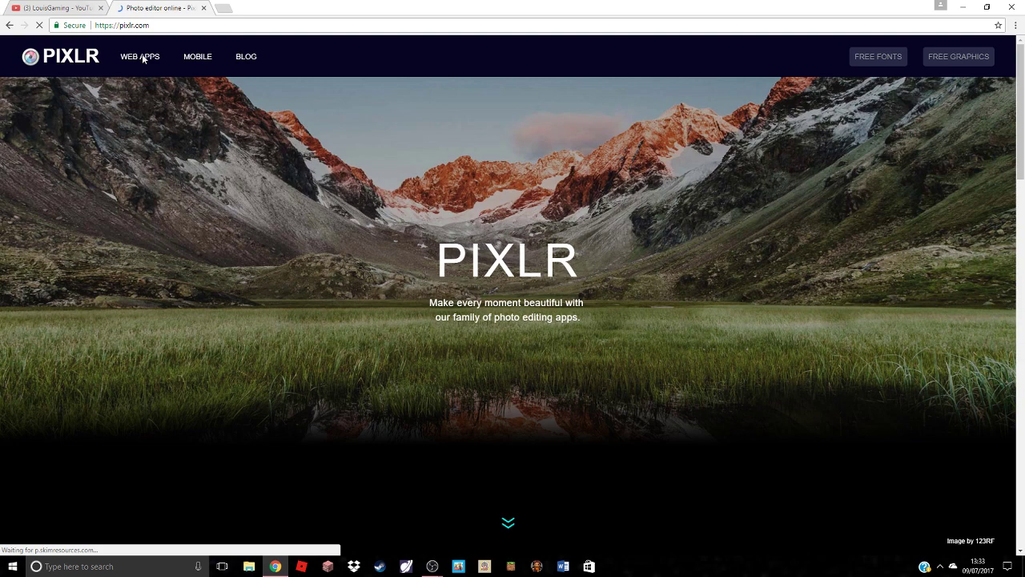
# Scroll down the pixlr.com home page to the PIXLR EDITOR card
pyautogui.scroll(-3, 390, 272)
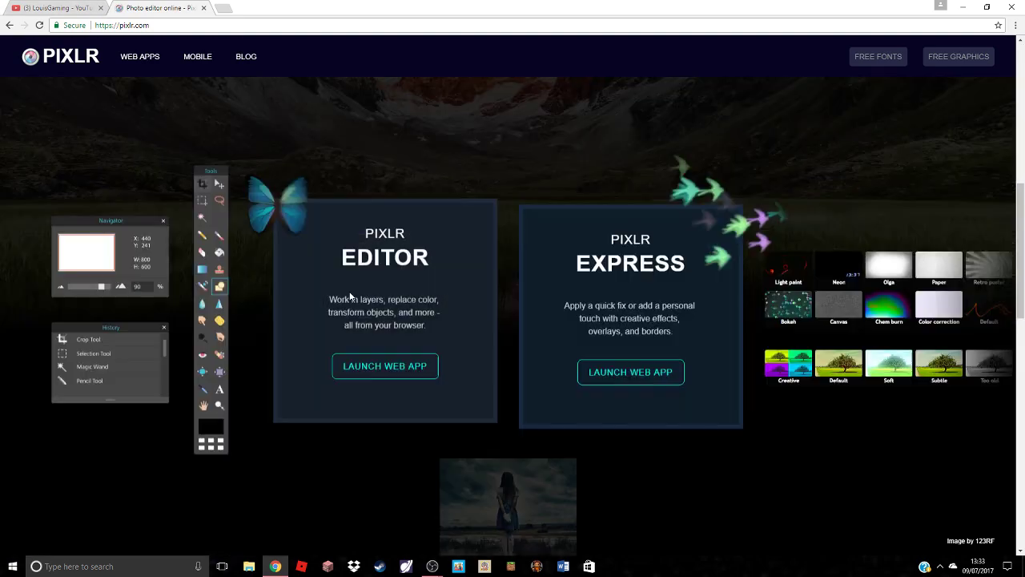
pyautogui.scroll(-3, 387, 311)
pyautogui.scroll(5, 390, 312)
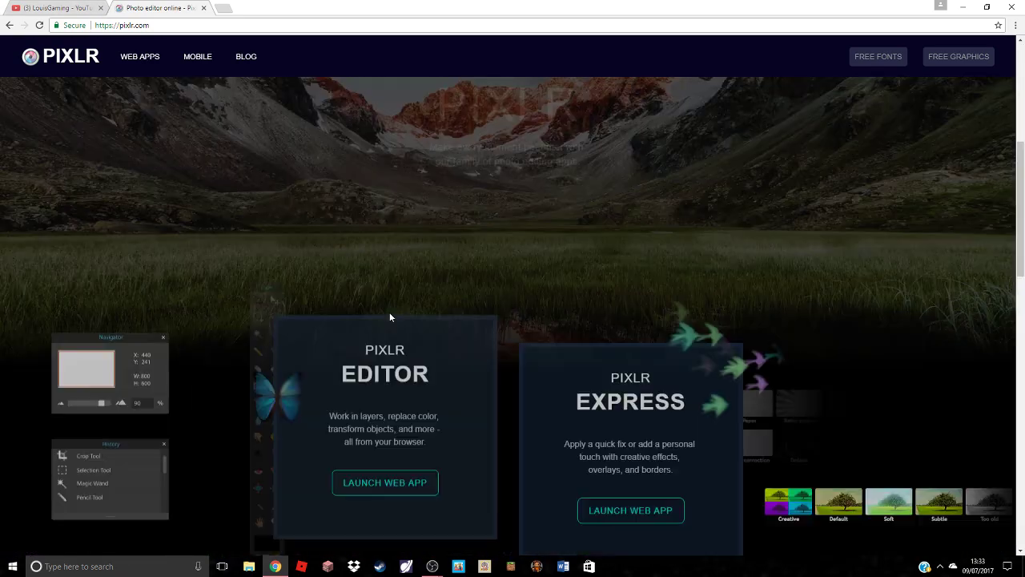
pyautogui.scroll(-1, 388, 352)
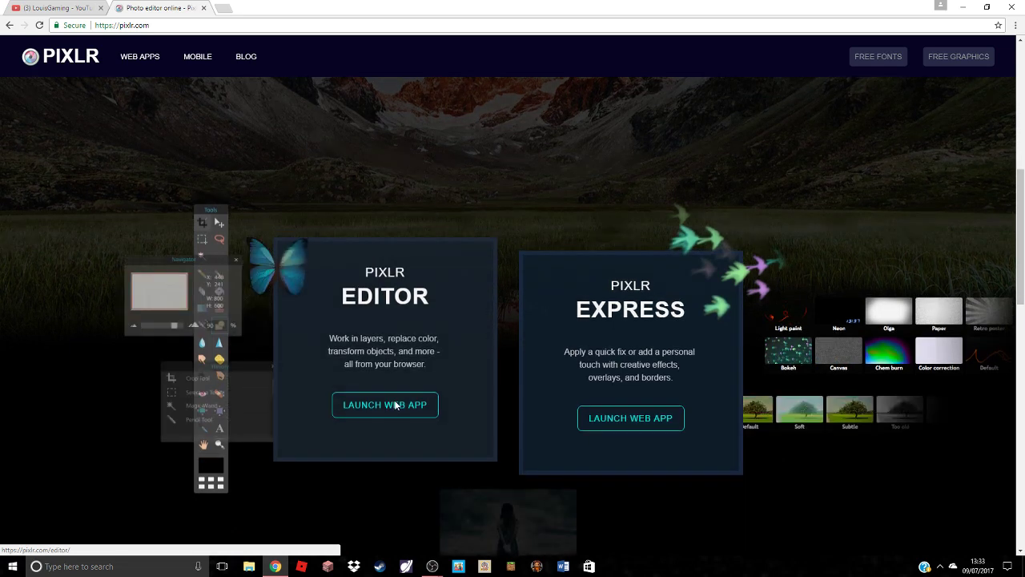
# Launch the Pixlr Editor web app and create a transparent 1280×720 image called ThumbNail
pyautogui.click(396, 406)
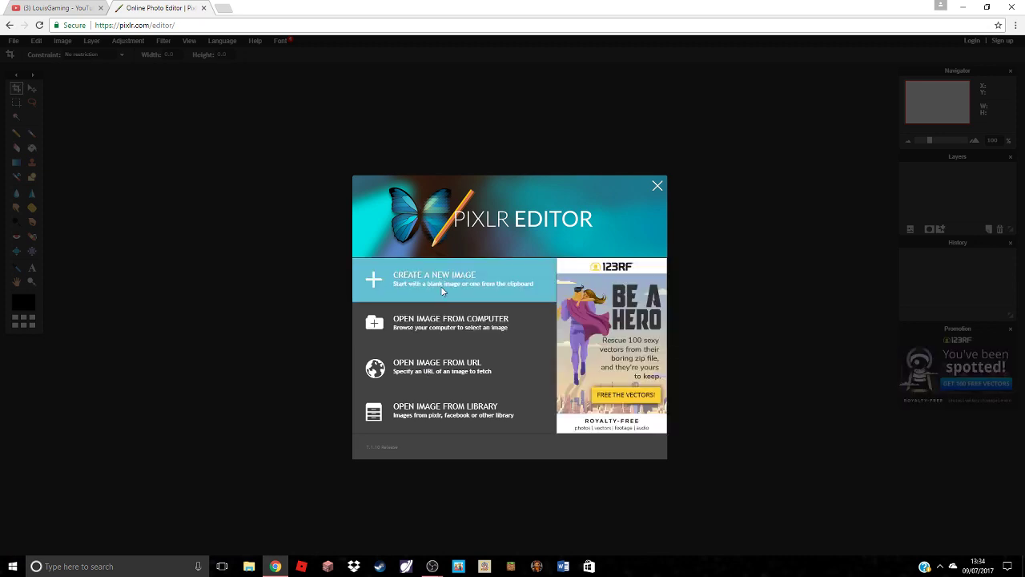
pyautogui.click(441, 286)
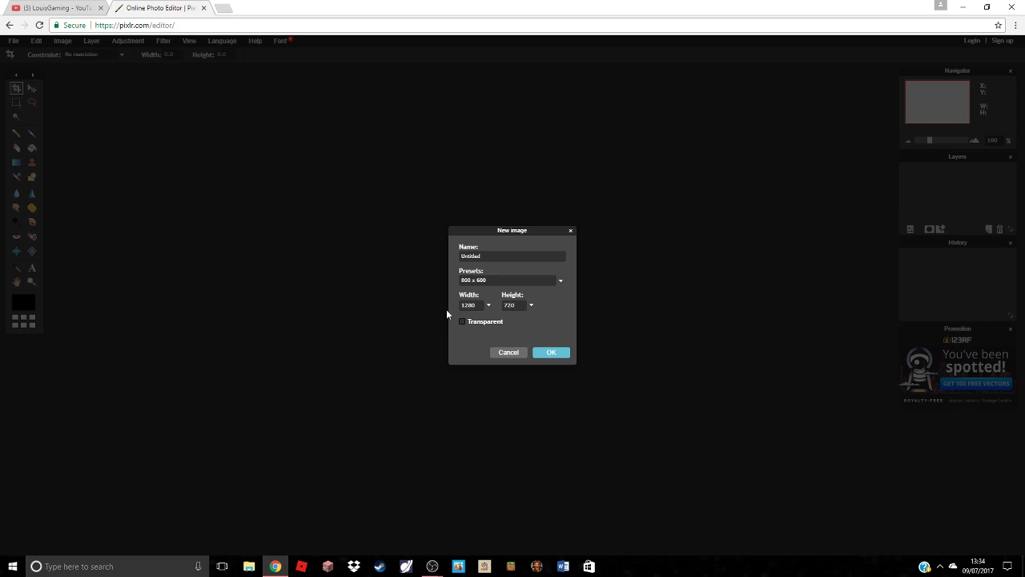
pyautogui.click(486, 321)
pyautogui.click(552, 356)
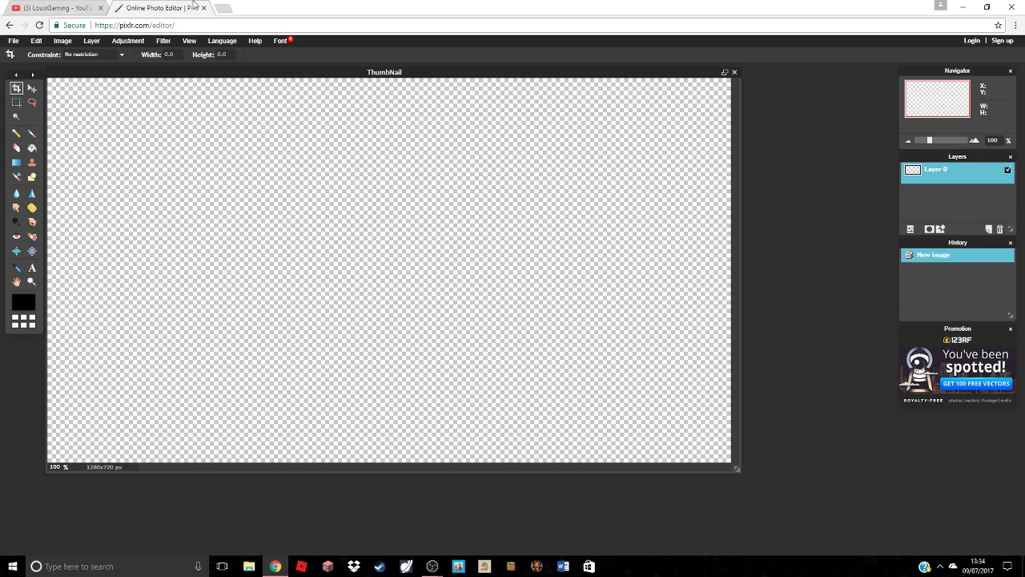
# Search Google for 'nebula' in a new tab
pyautogui.hotkey('ctrl', 't')
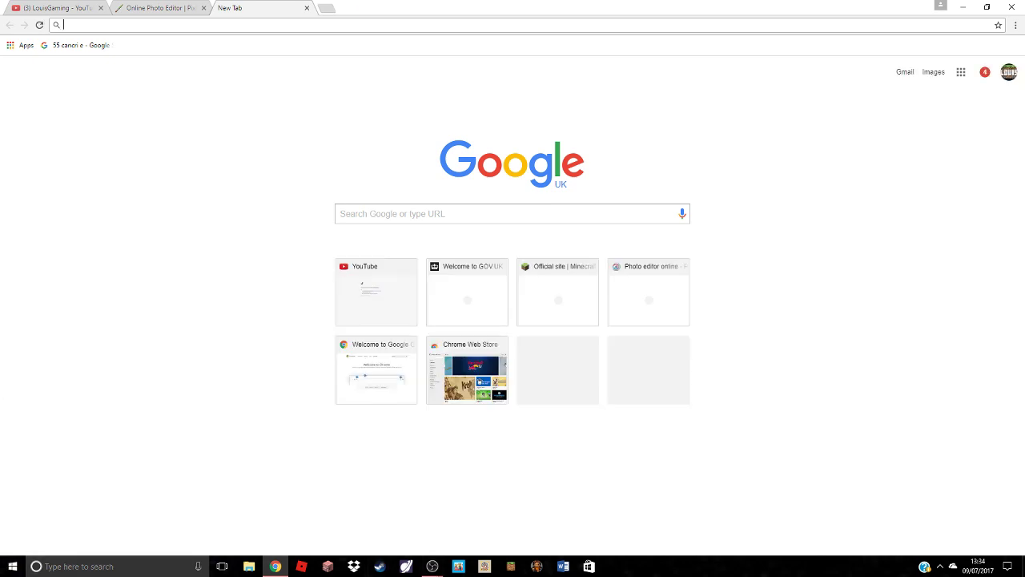
pyautogui.write('nebula')
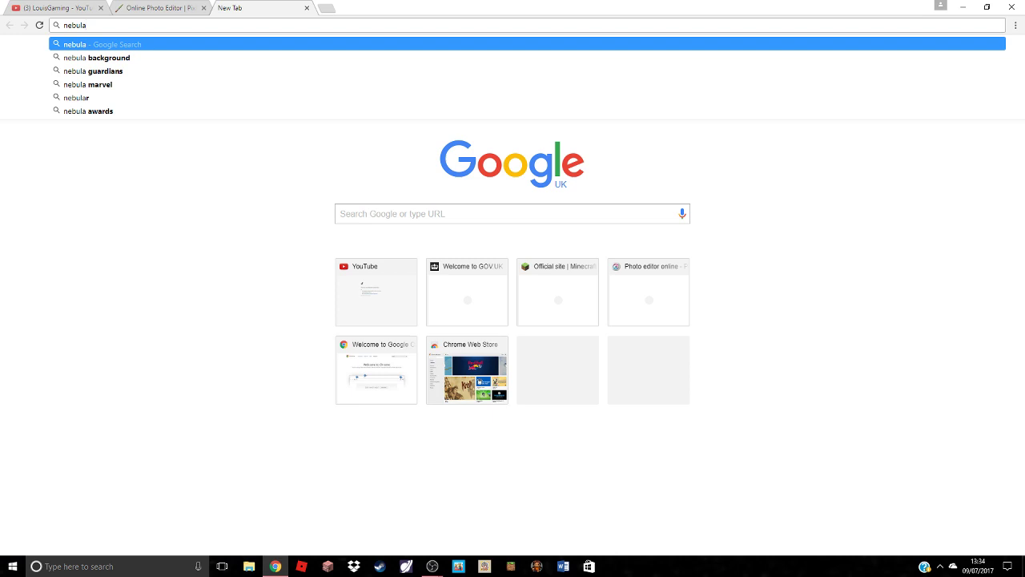
pyautogui.press('Return')
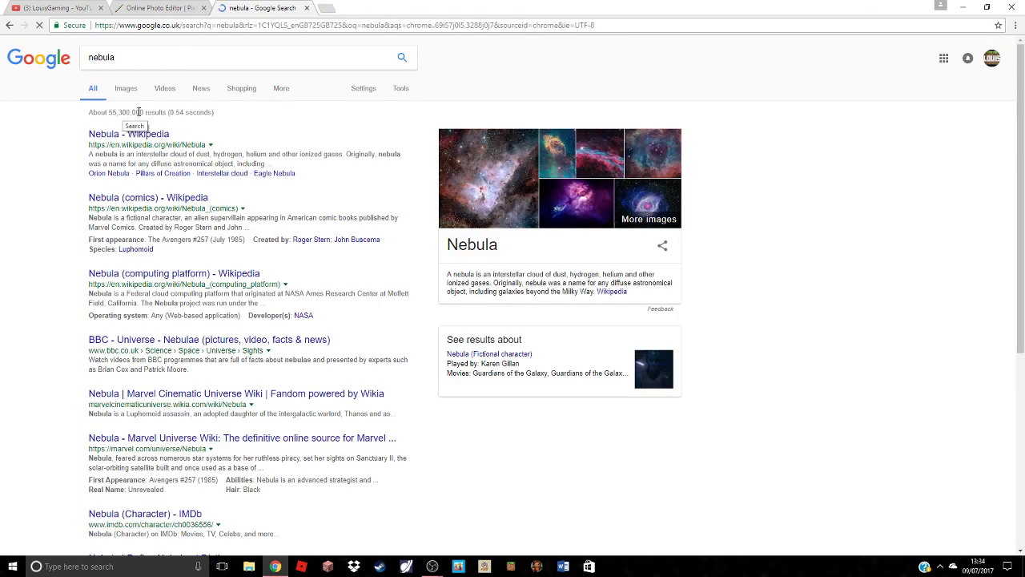
# Replace the query with 'sunburst backround' and run the search
pyautogui.click(179, 57)
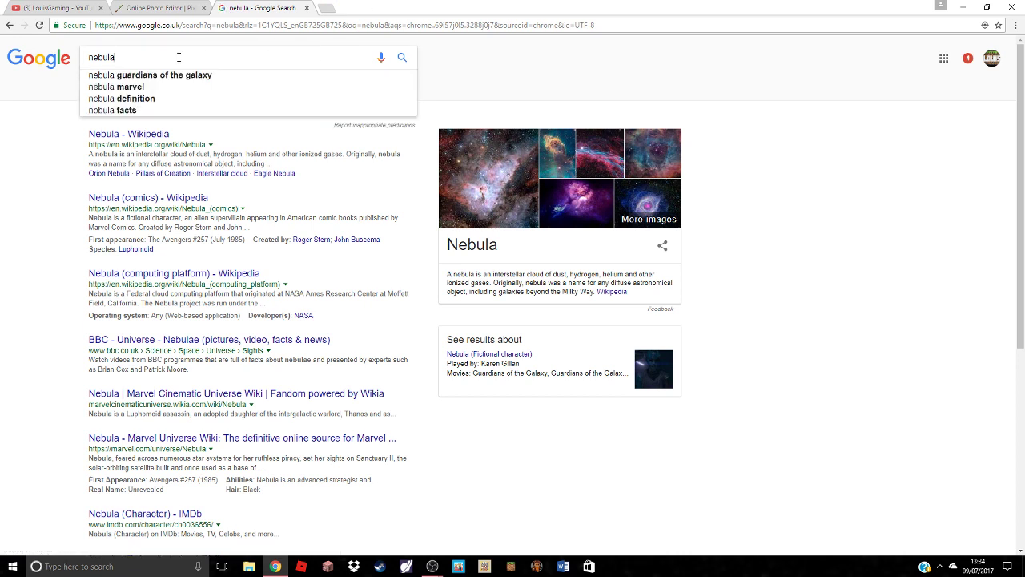
pyautogui.press('BackSpace')
pyautogui.press('BackSpace')
pyautogui.press('BackSpace')
pyautogui.press('BackSpace')
pyautogui.press('BackSpace')
pyautogui.press('BackSpace')
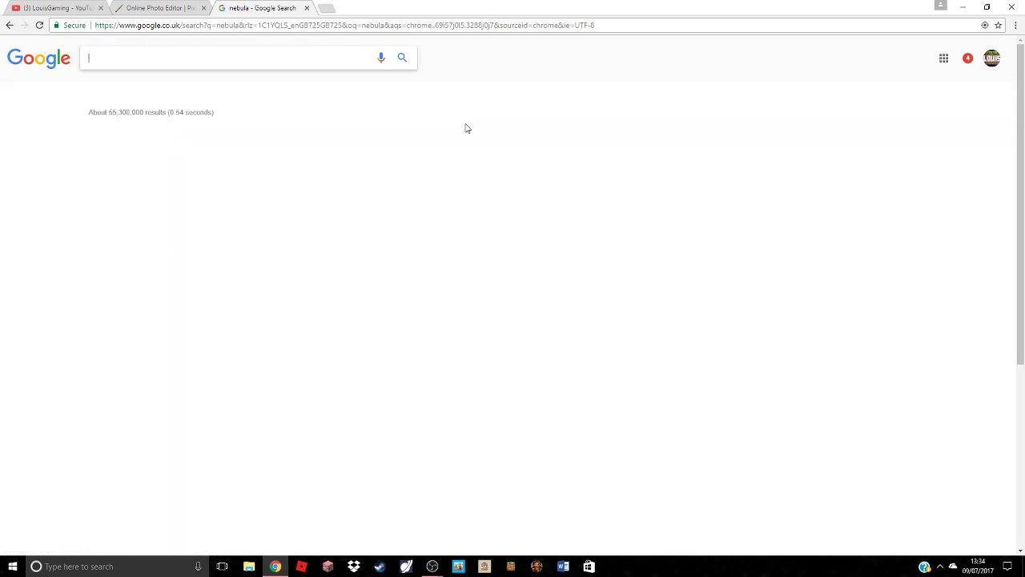
pyautogui.write('c')
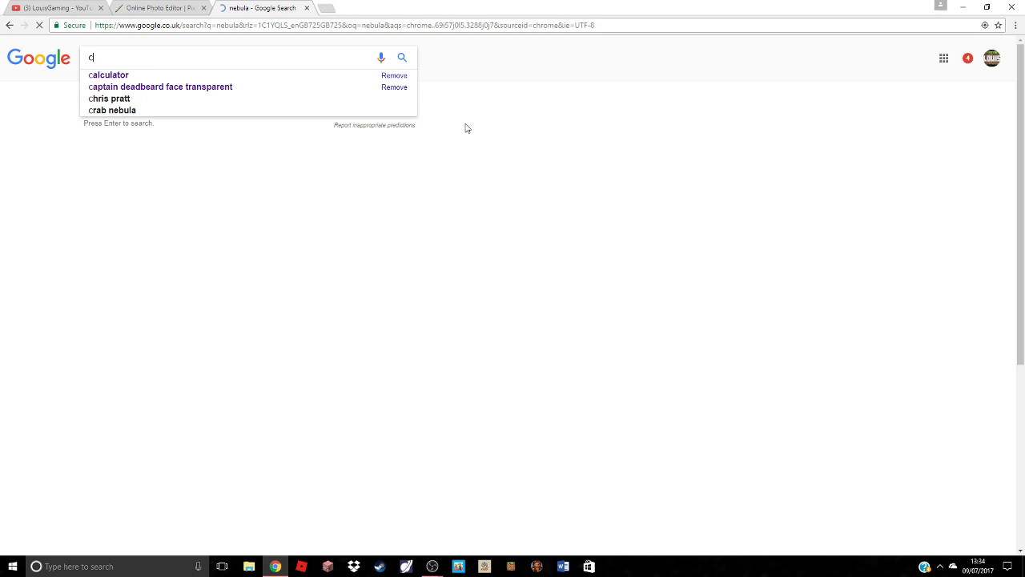
pyautogui.press('BackSpace')
pyautogui.write('s')
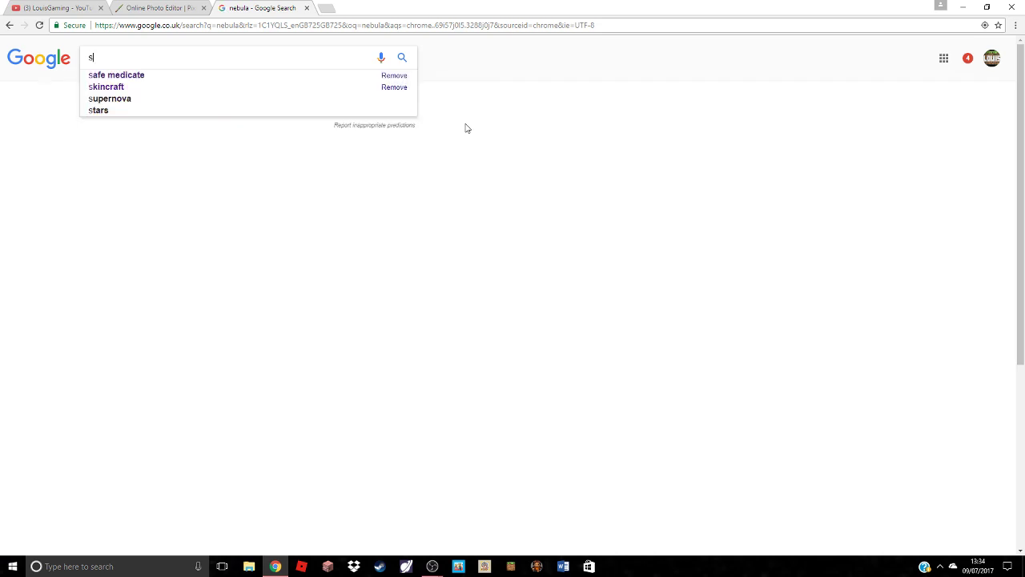
pyautogui.write('unburst ba')
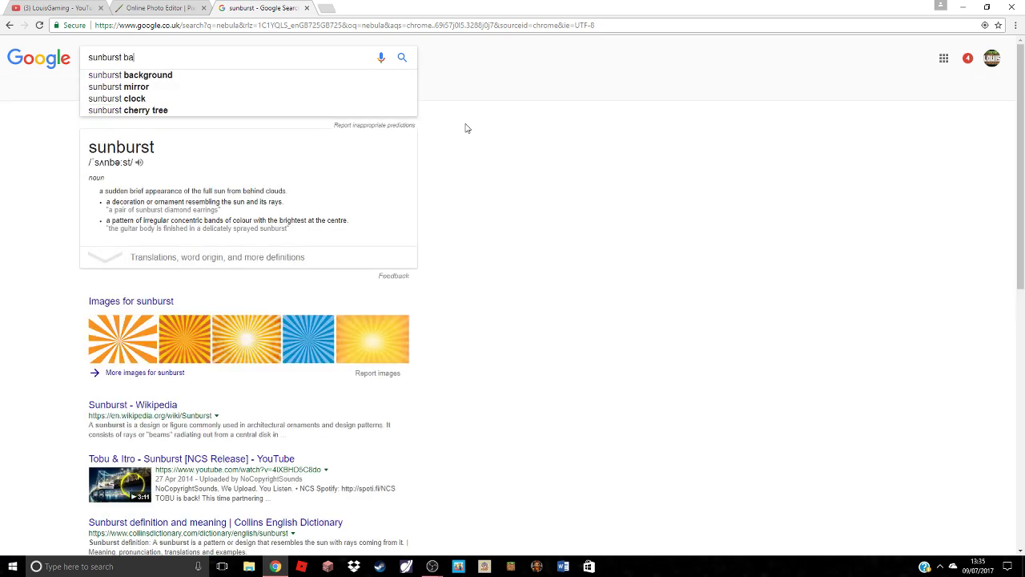
pyautogui.write('ckround')
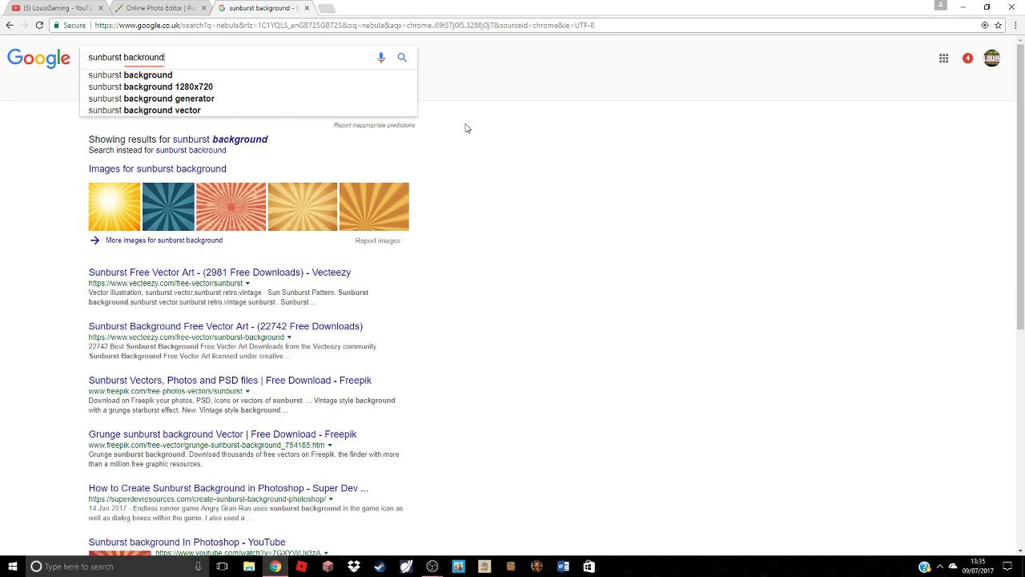
pyautogui.press('Return')
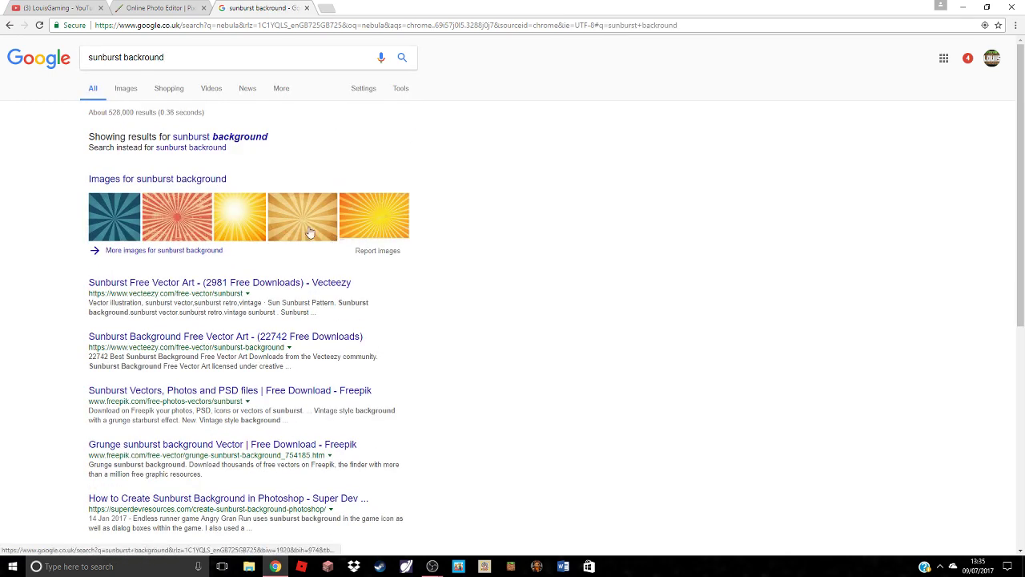
# Switch to image results and preview the yellow sunburst thumbnail
pyautogui.click(128, 88)
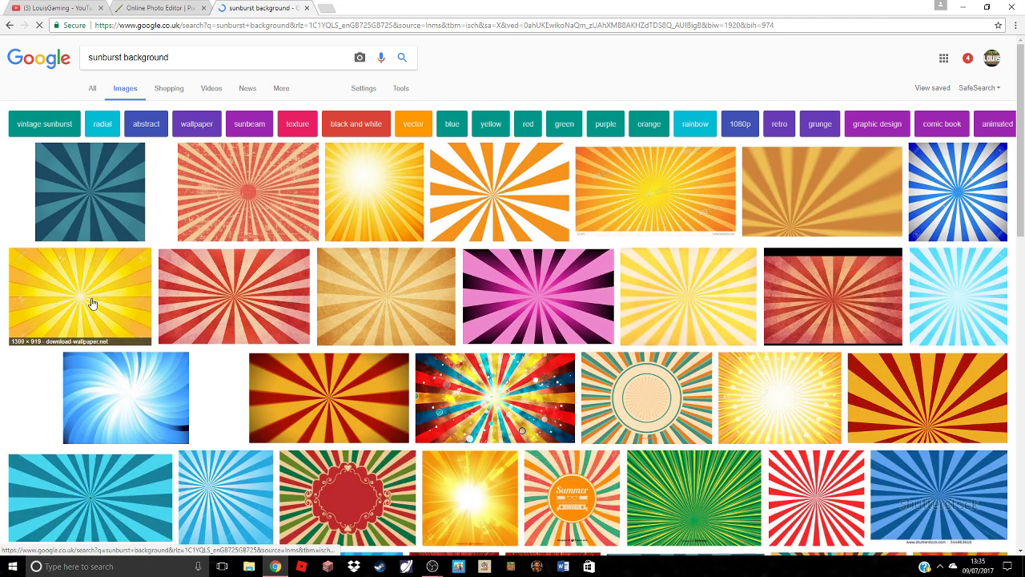
pyautogui.click(92, 303)
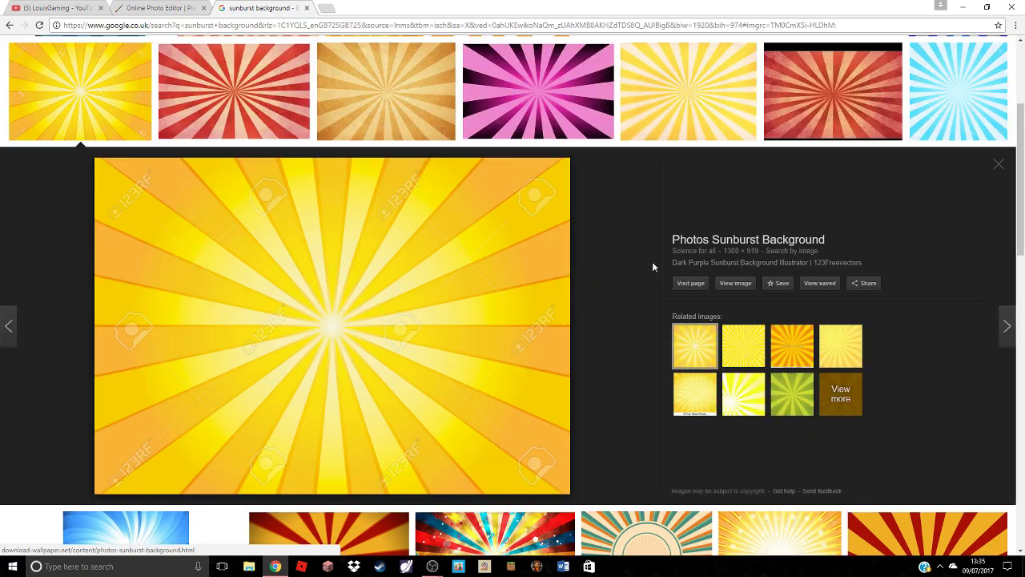
pyautogui.scroll(-4, 435, 279)
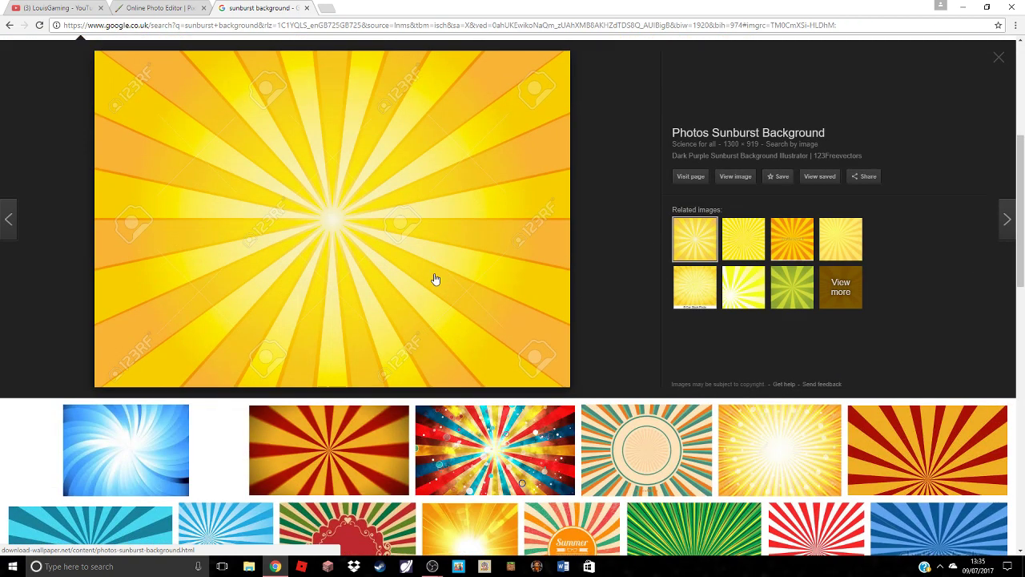
pyautogui.scroll(-1, 435, 279)
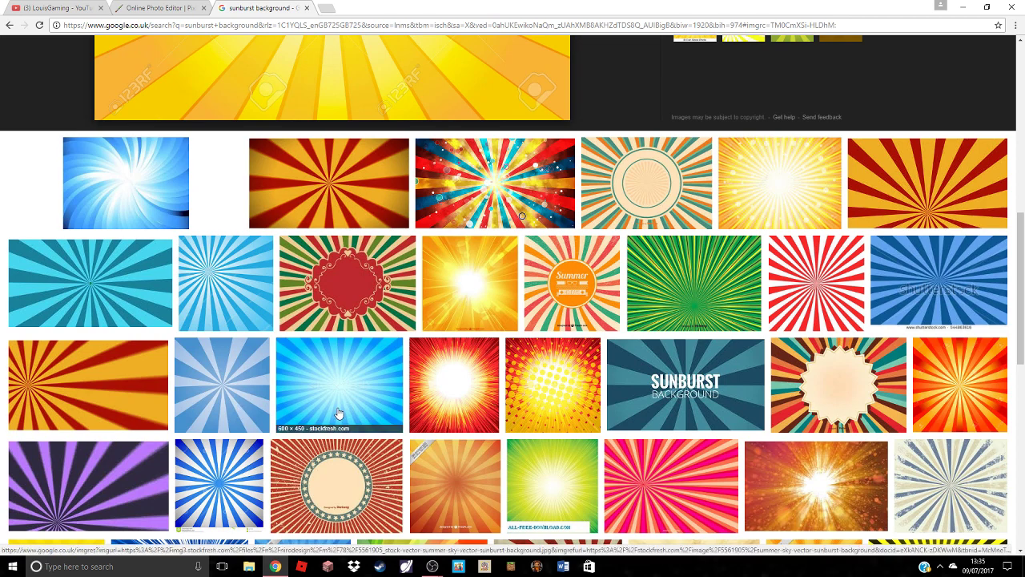
pyautogui.scroll(-2, 338, 414)
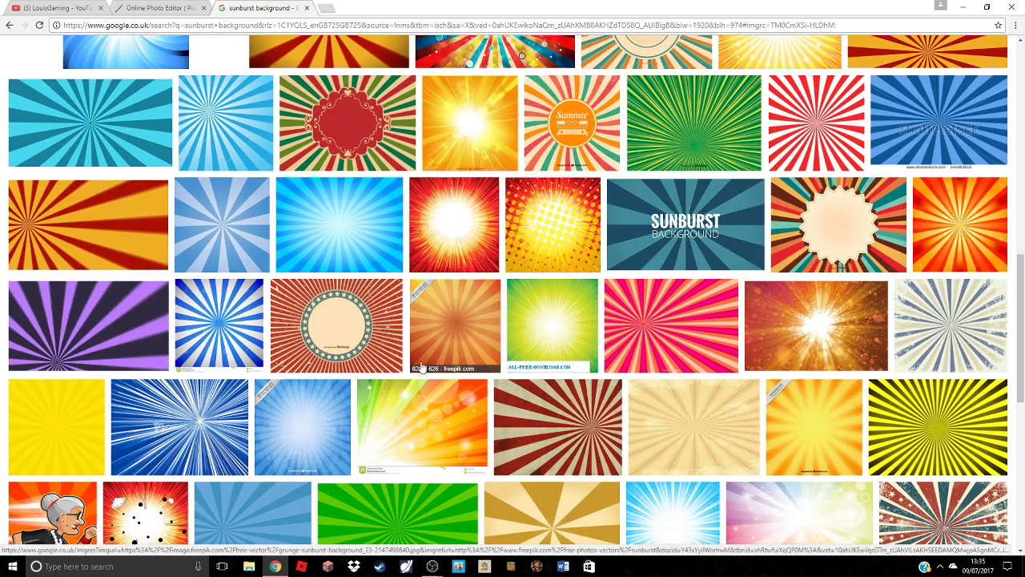
pyautogui.scroll(1, 422, 367)
pyautogui.scroll(10, 422, 366)
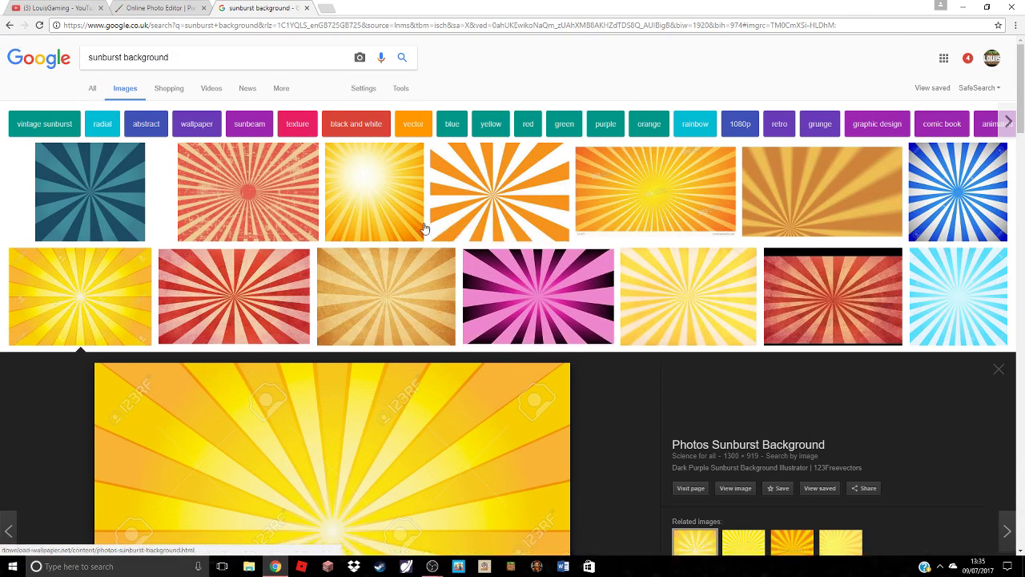
# Preview the orange-yellow Sunburst Background #5416, then the bright yellow sunburst image
pyautogui.click(660, 187)
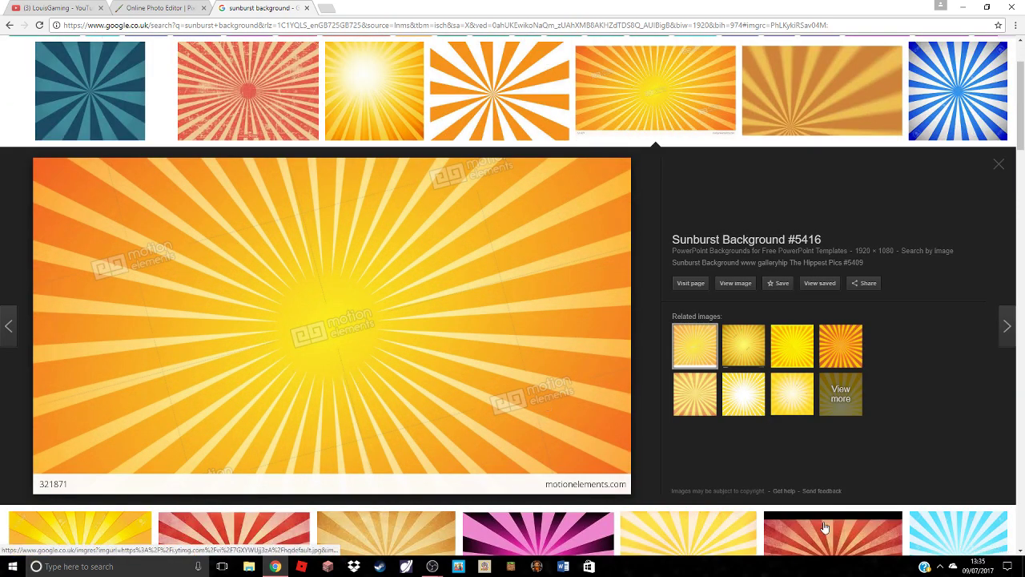
pyautogui.scroll(2, 824, 526)
pyautogui.scroll(-8, 823, 522)
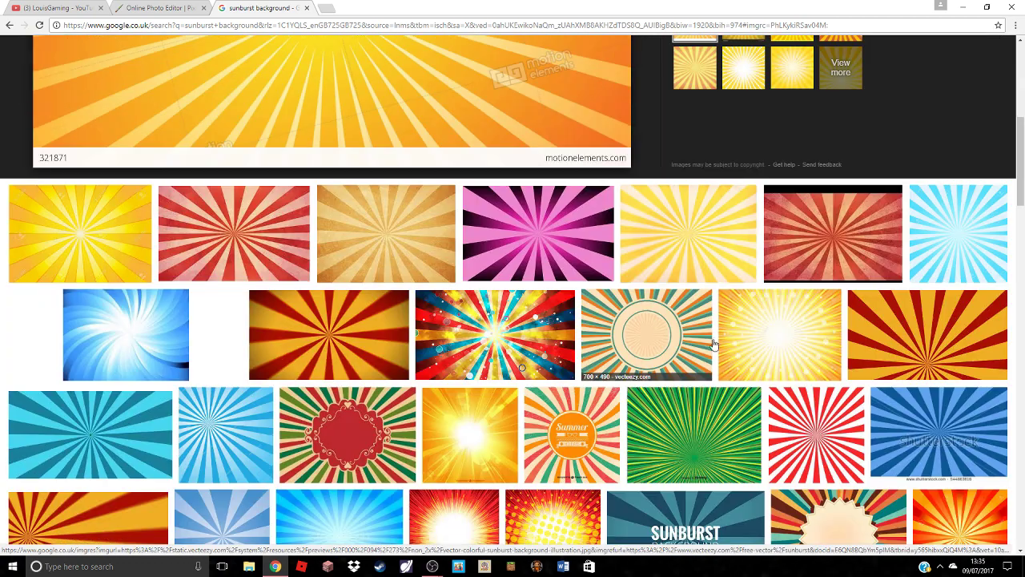
pyautogui.click(773, 348)
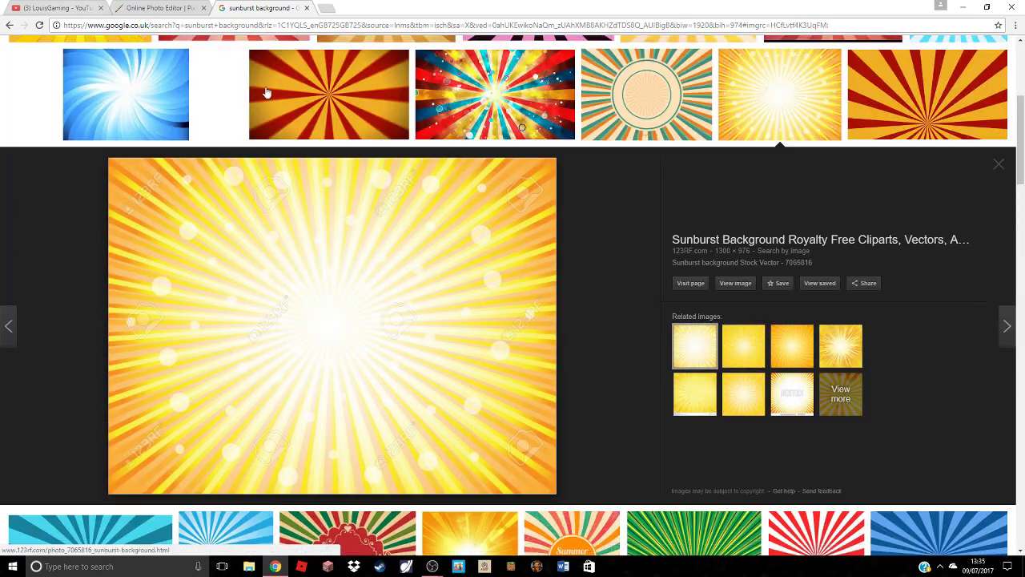
pyautogui.scroll(4, 284, 103)
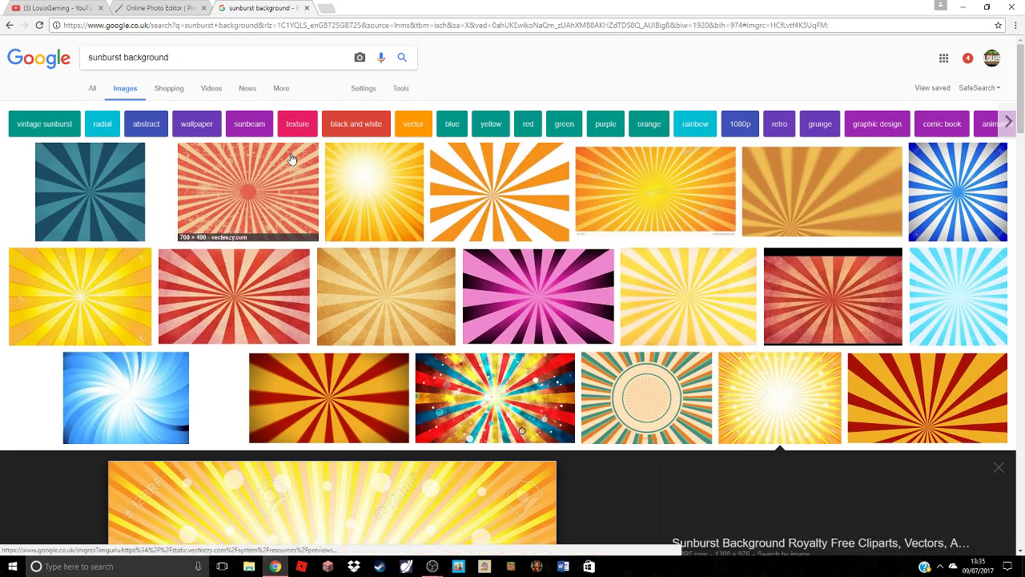
# Search images for 'grunge backround' and preview the scratched youtube.com grunge thumbnail
pyautogui.tripleClick(173, 57)
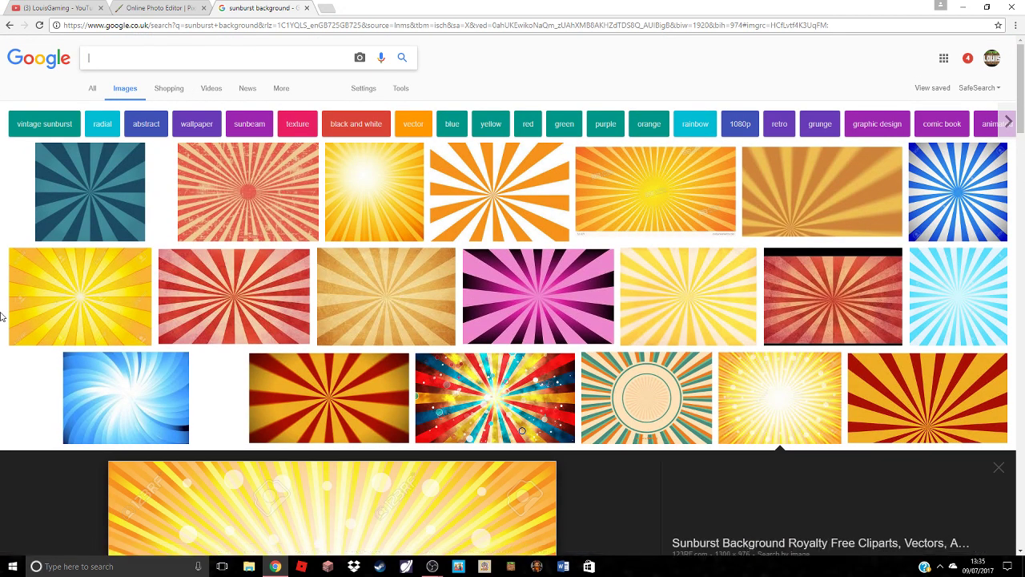
pyautogui.write('grunge backround')
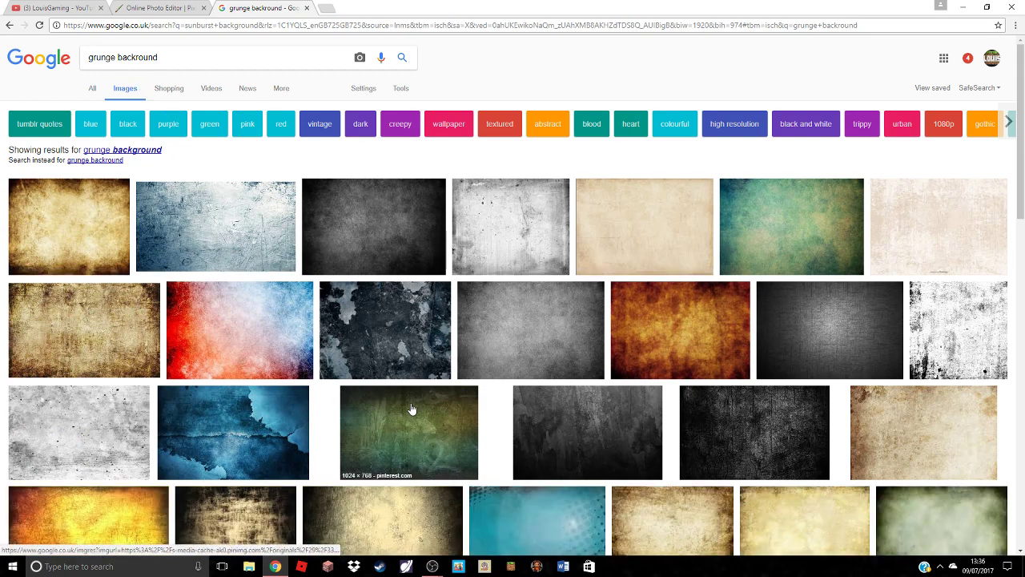
pyautogui.scroll(-2, 348, 390)
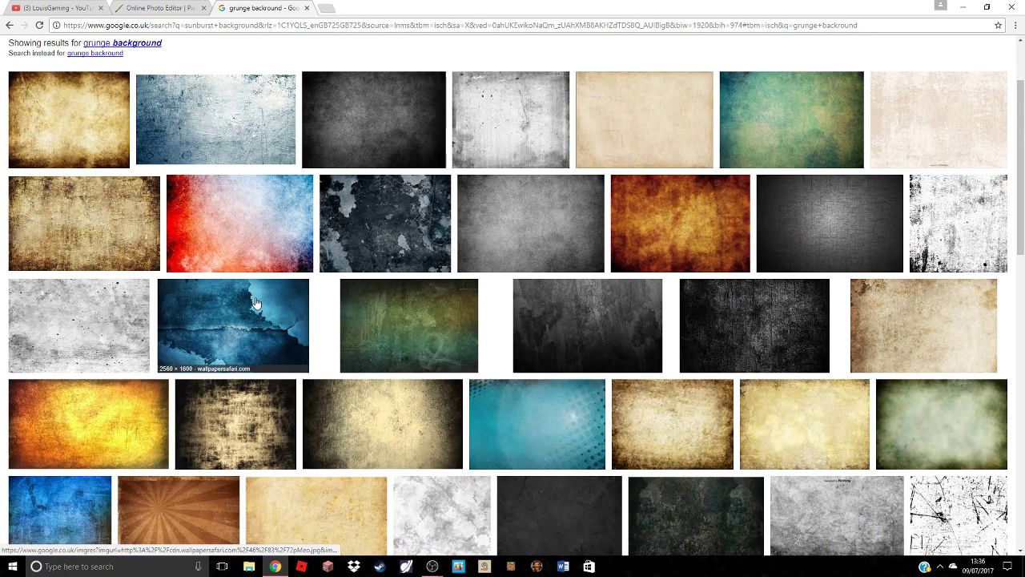
pyautogui.scroll(-5, 244, 332)
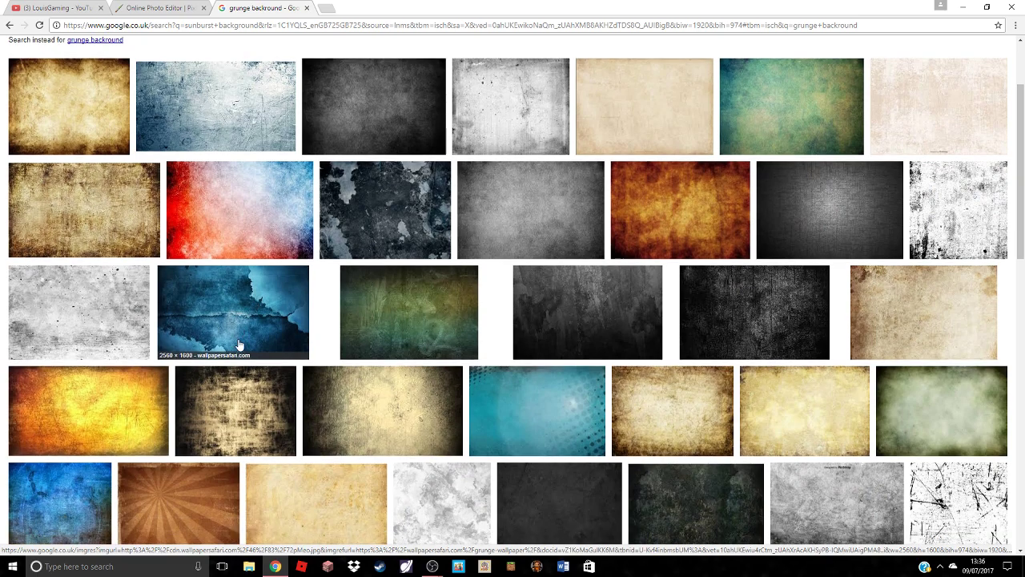
pyautogui.scroll(-4, 239, 345)
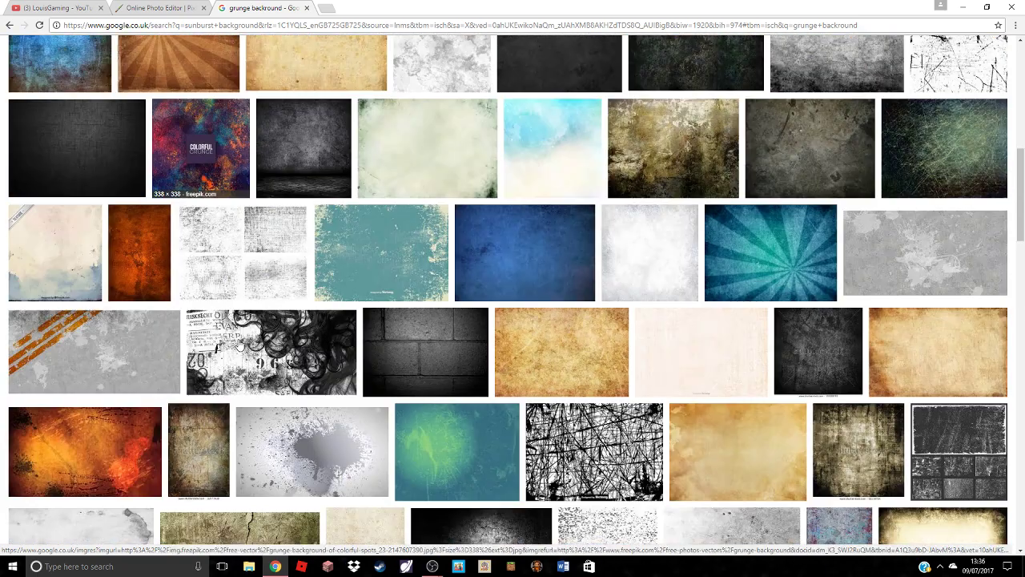
pyautogui.scroll(-8, 239, 344)
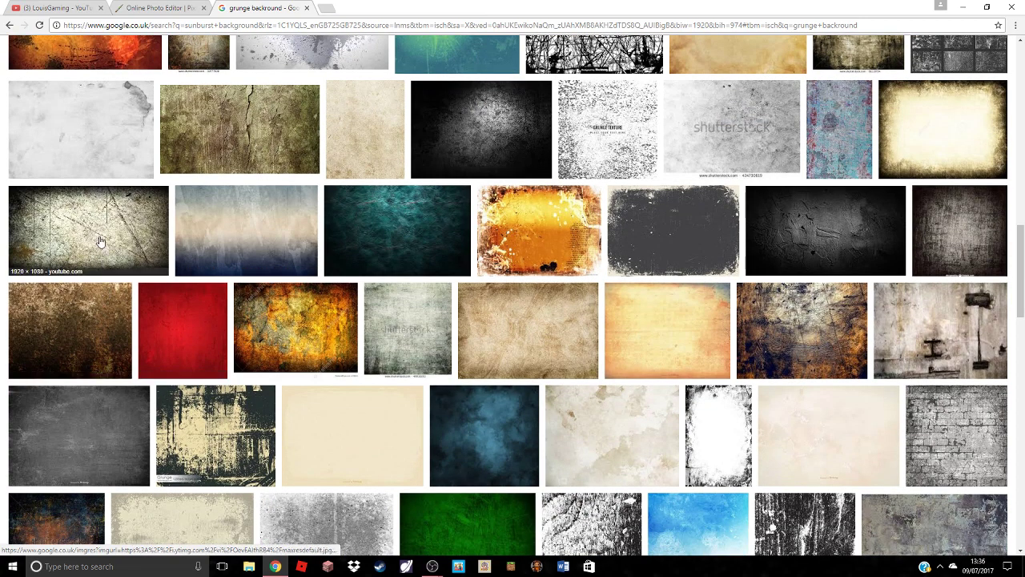
pyautogui.click(100, 241)
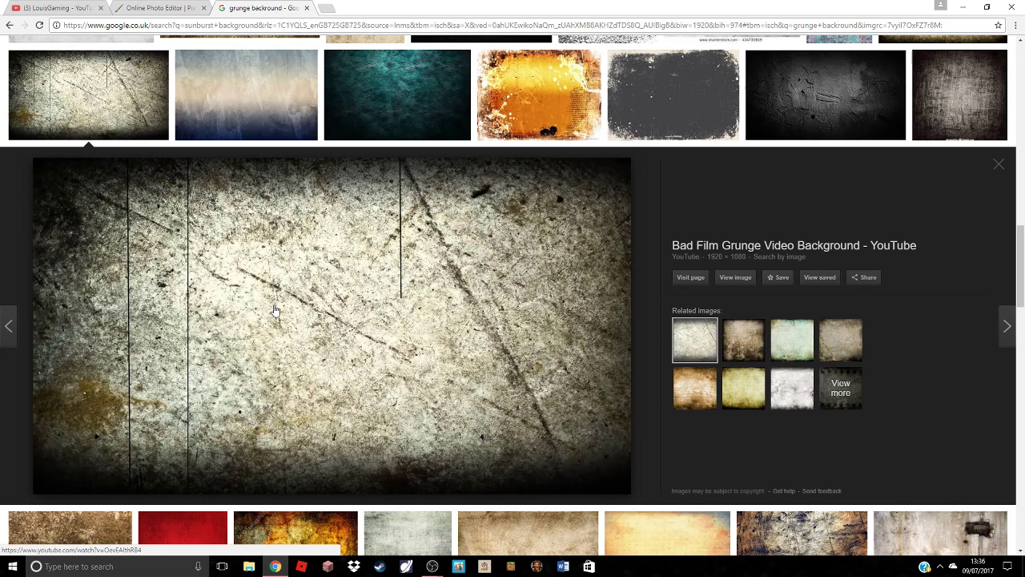
# Save the grunge preview to Pictures as 'grunge backround.jpg' and return to the Pixlr tab
pyautogui.rightClick(274, 308)
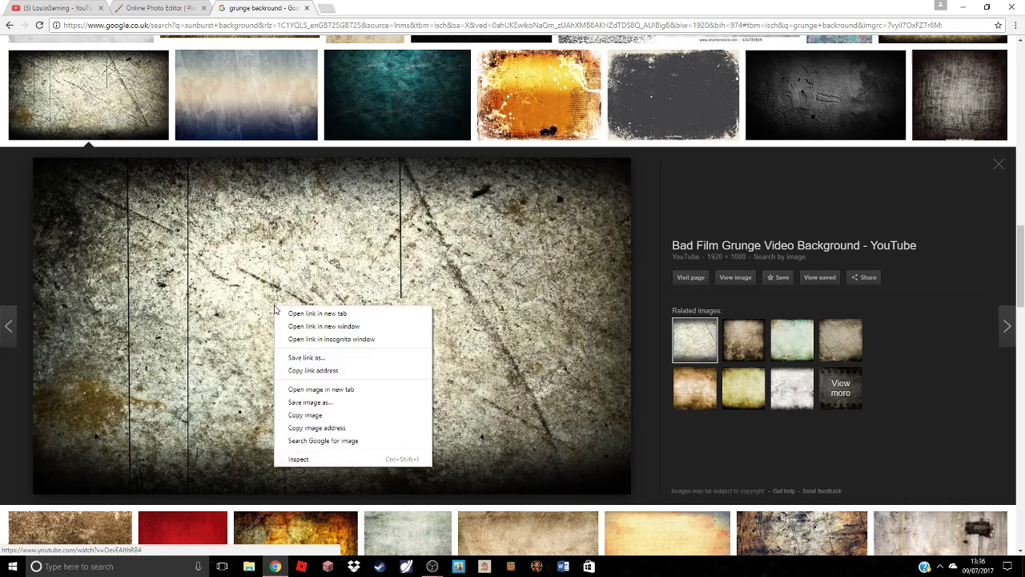
pyautogui.click(379, 412)
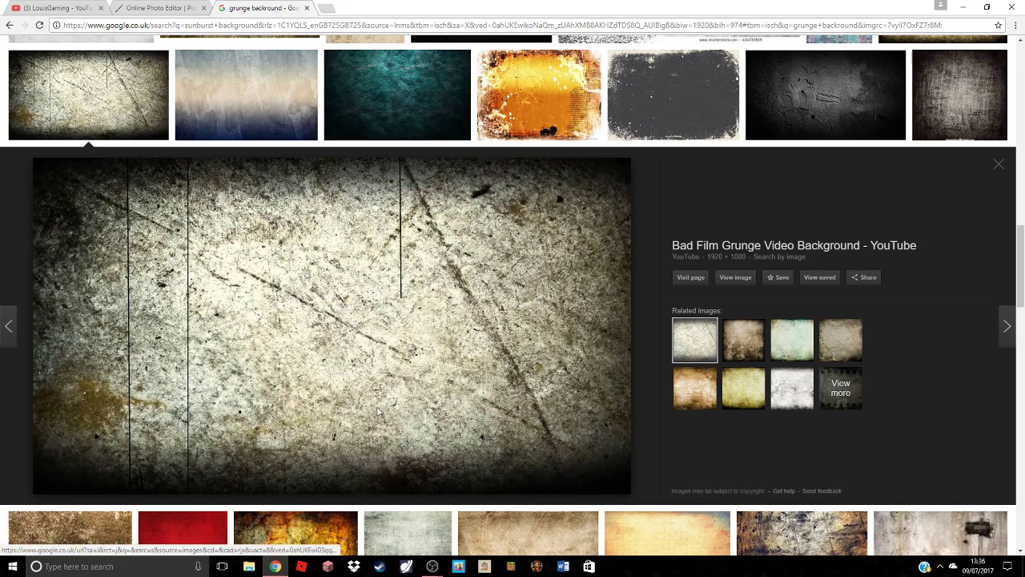
pyautogui.rightClick(378, 412)
pyautogui.click(433, 368)
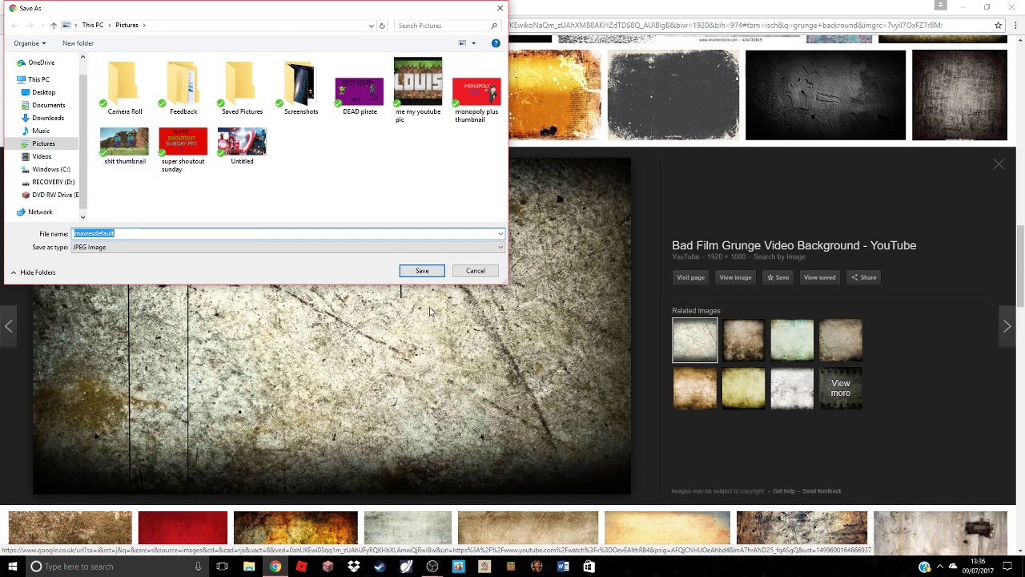
pyautogui.press('BackSpace')
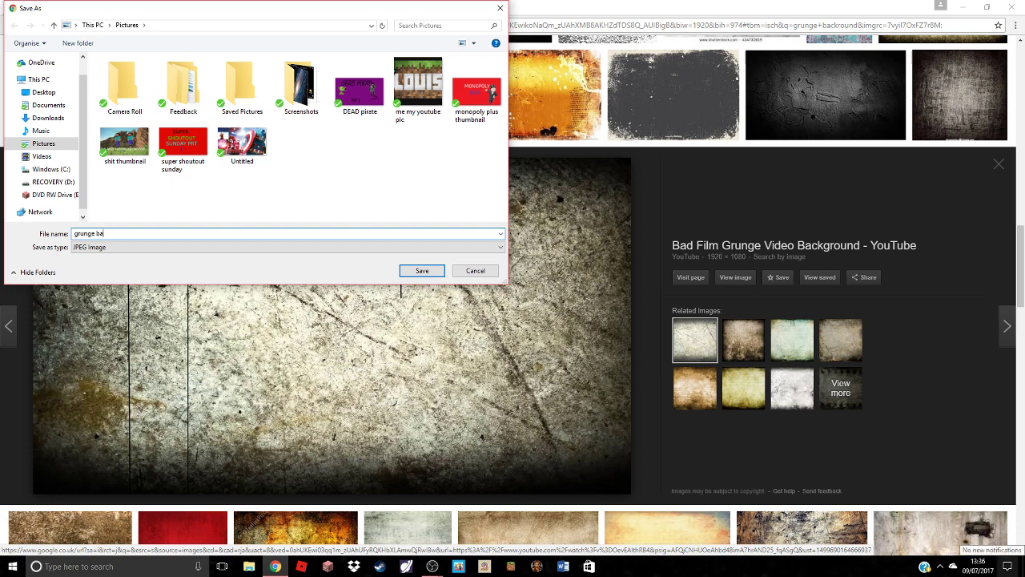
pyautogui.write('und')
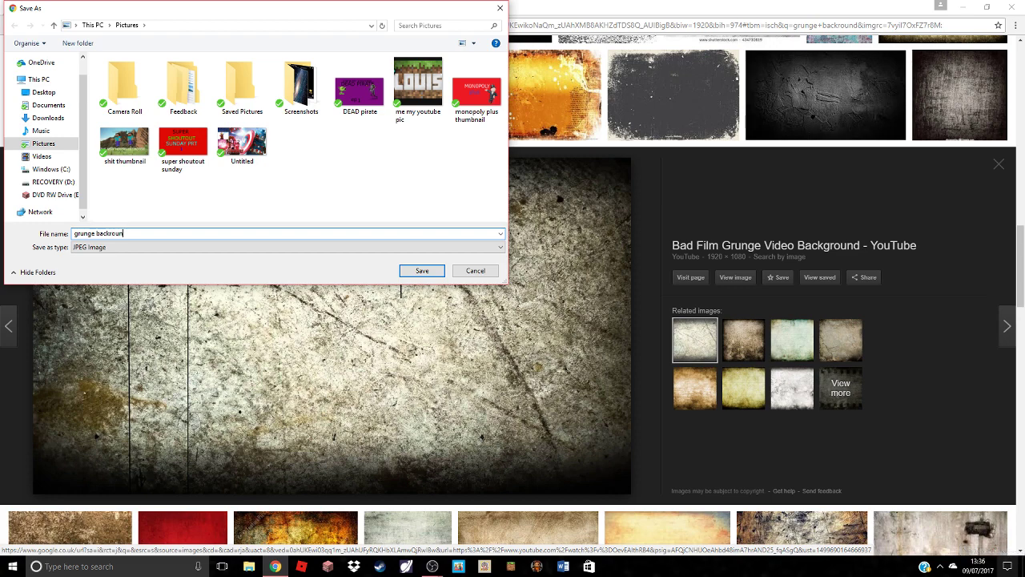
pyautogui.click(422, 271)
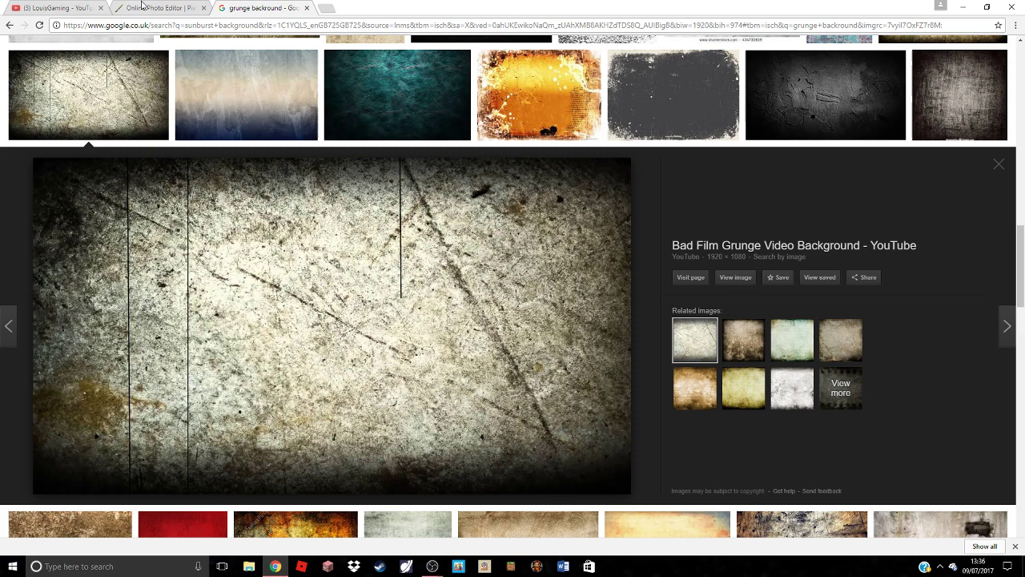
pyautogui.click(148, 8)
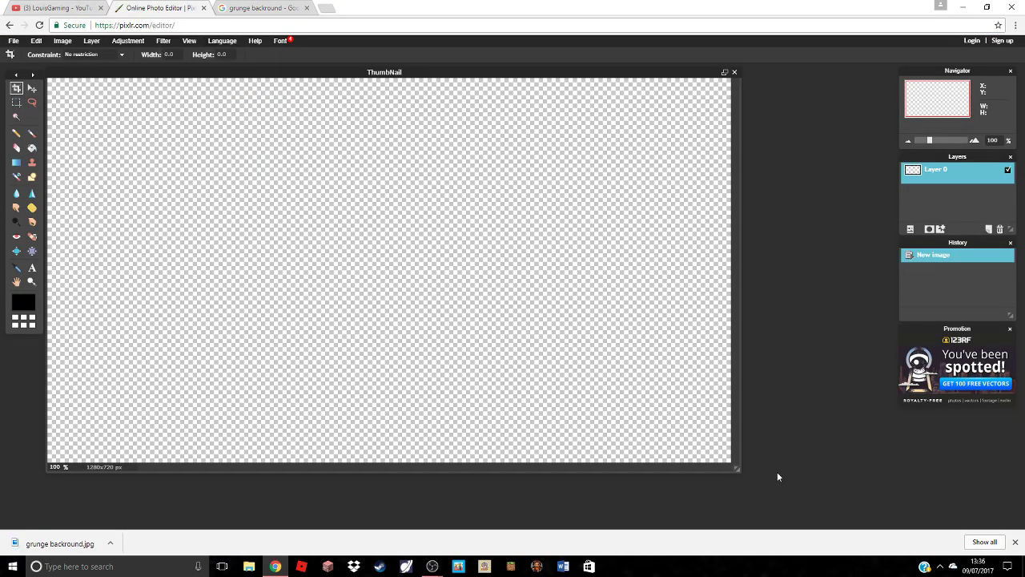
# Open 'grunge backround' from the Pictures folder via File > Open image
pyautogui.click(14, 42)
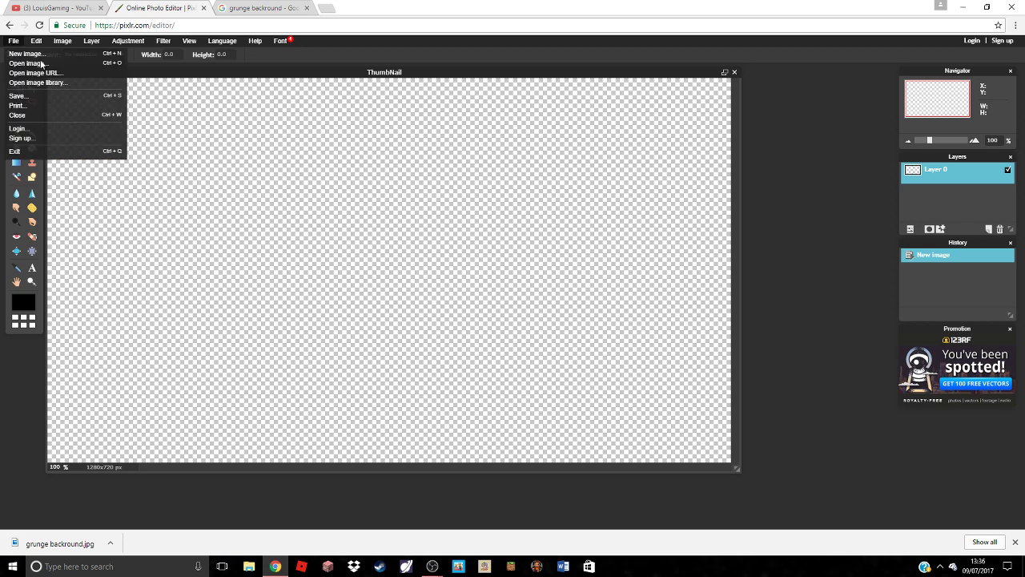
pyautogui.click(40, 62)
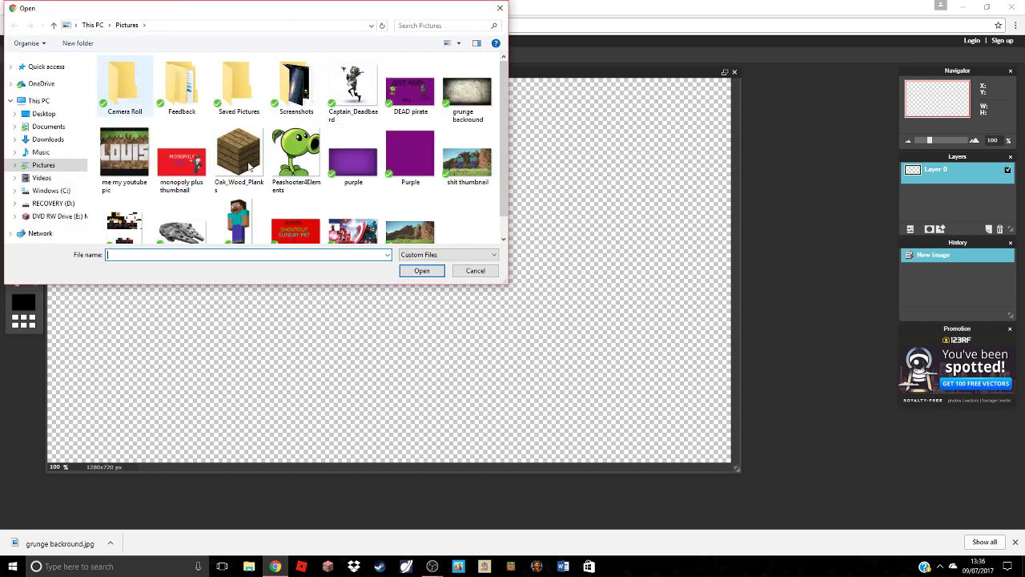
pyautogui.scroll(-1, 244, 164)
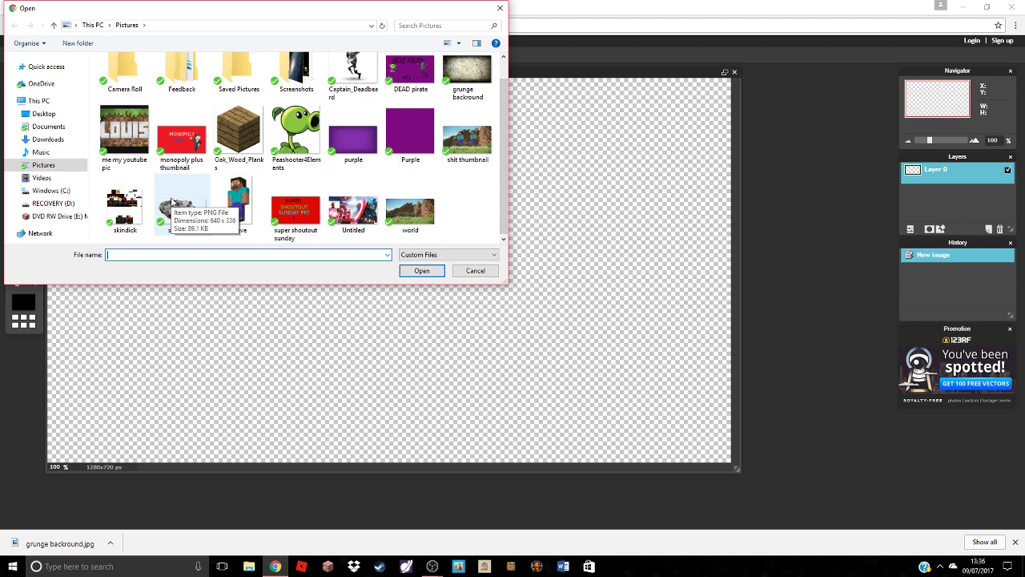
pyautogui.scroll(1, 173, 201)
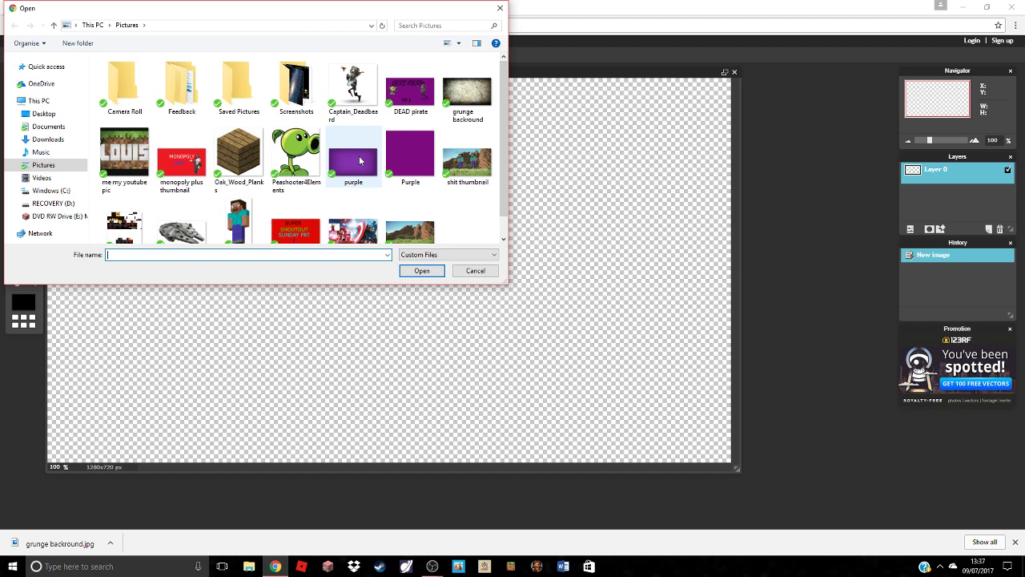
pyautogui.scroll(-1, 276, 168)
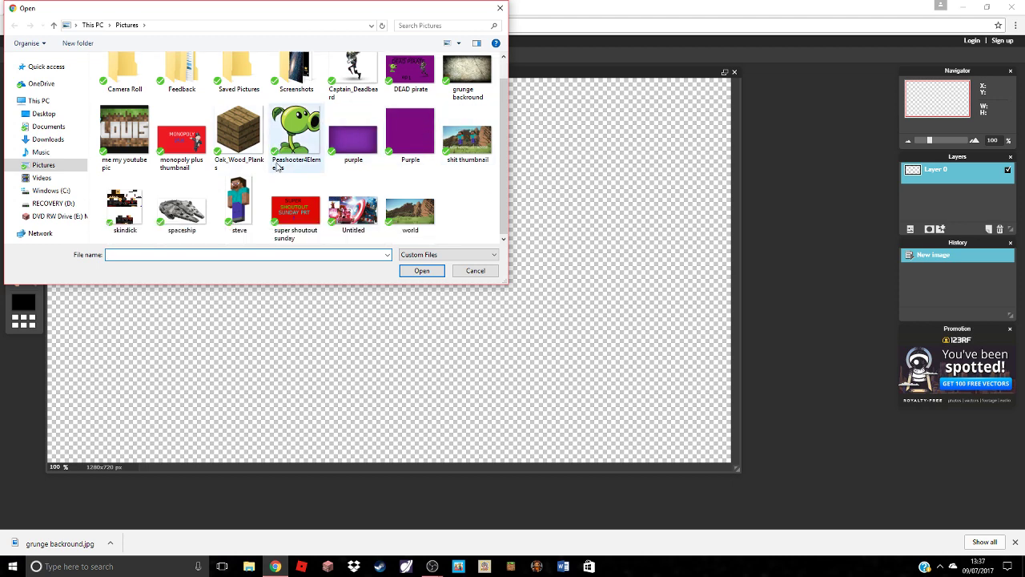
pyautogui.scroll(1, 136, 148)
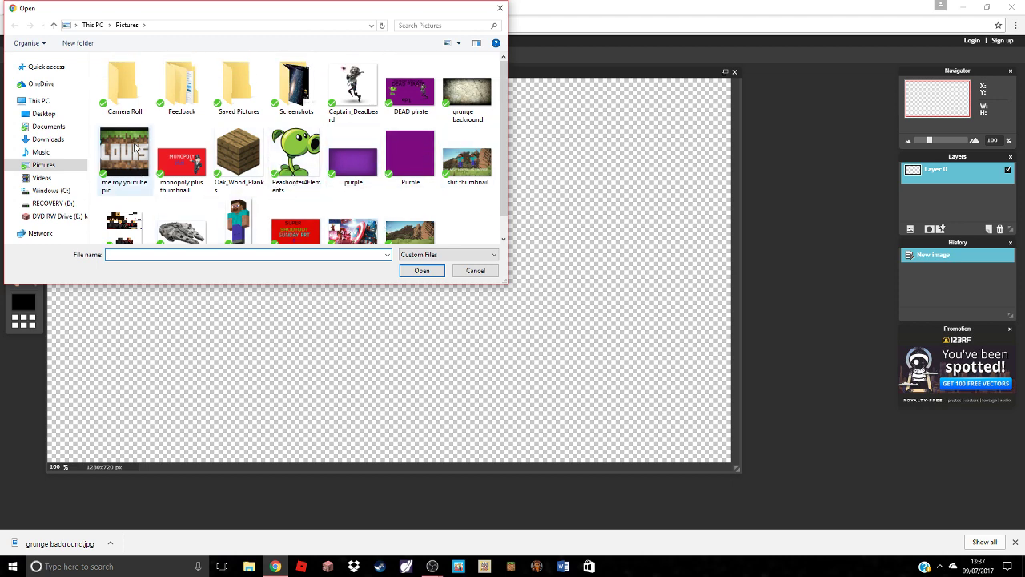
pyautogui.click(467, 95)
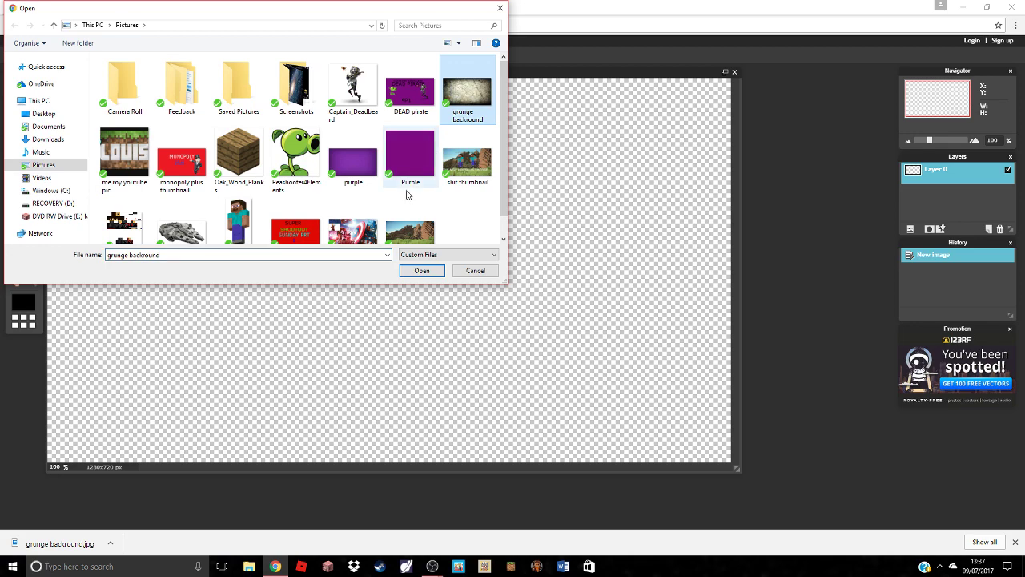
pyautogui.click(421, 271)
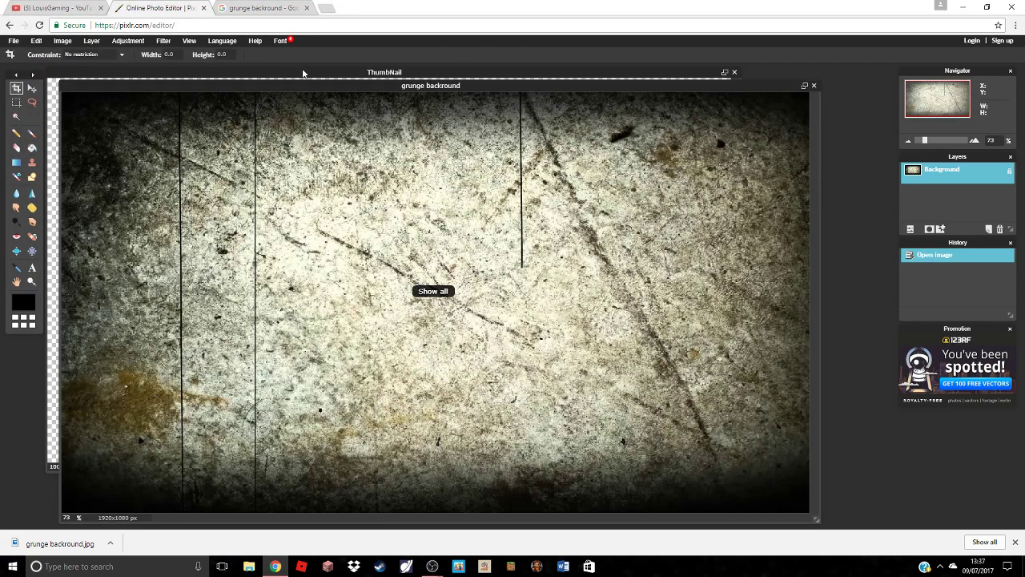
# Copy the whole grunge image into ThumbNail as a layer and shift it about 96 px left
pyautogui.moveTo(328, 84); pyautogui.dragTo(298, 67)
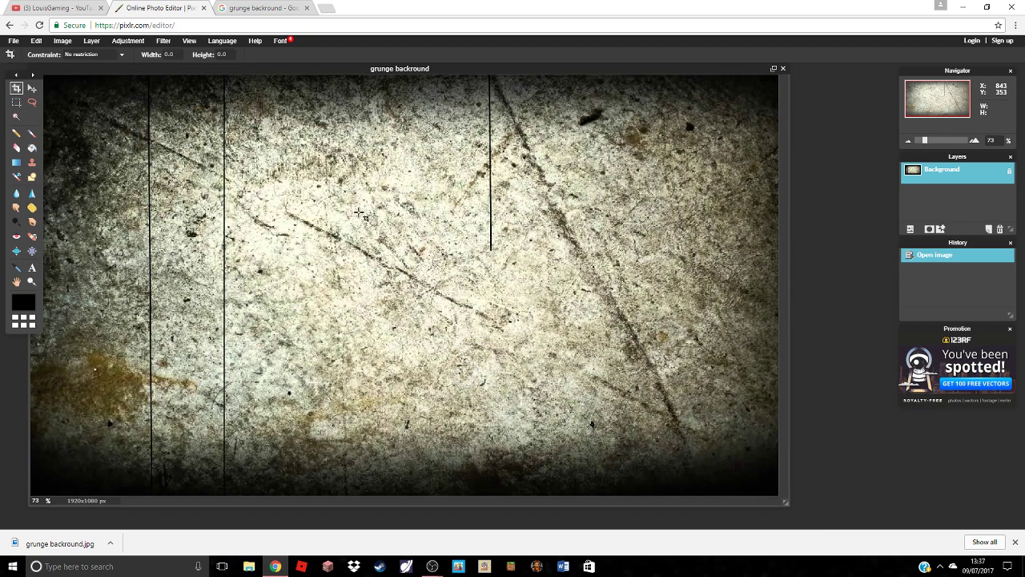
pyautogui.hotkey('ctrl', 'a')
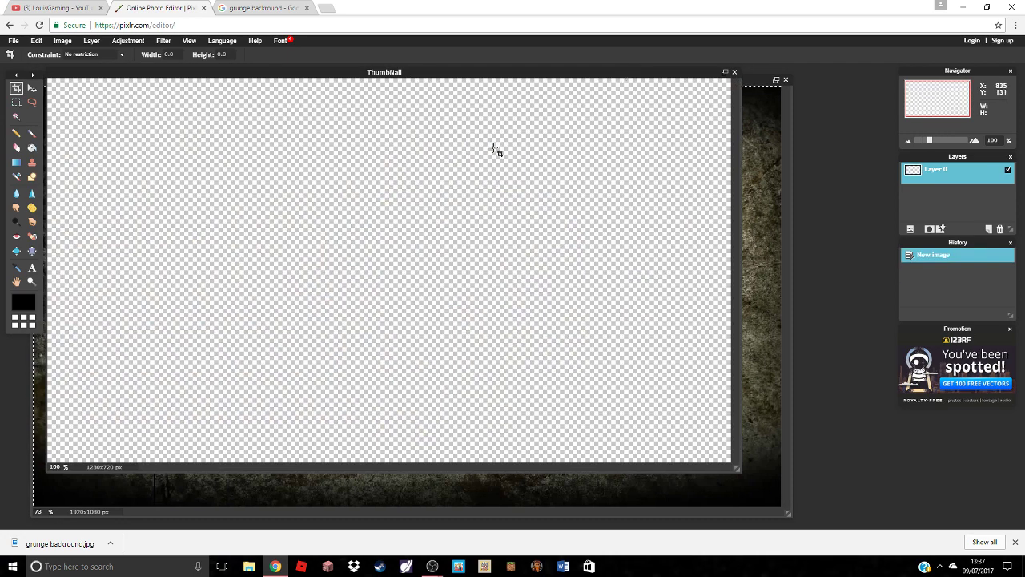
pyautogui.hotkey('ctrl', 'v')
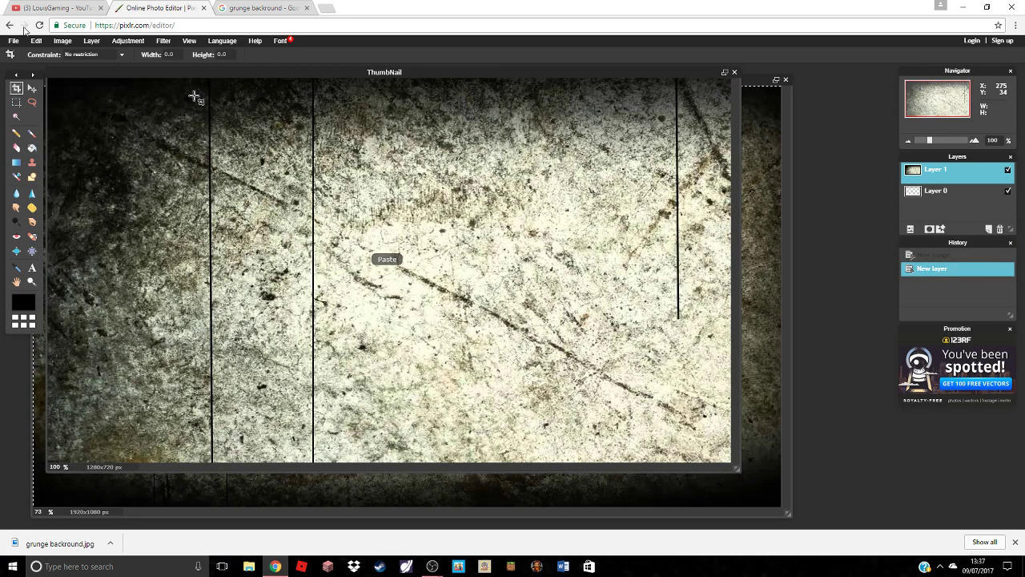
pyautogui.click(32, 88)
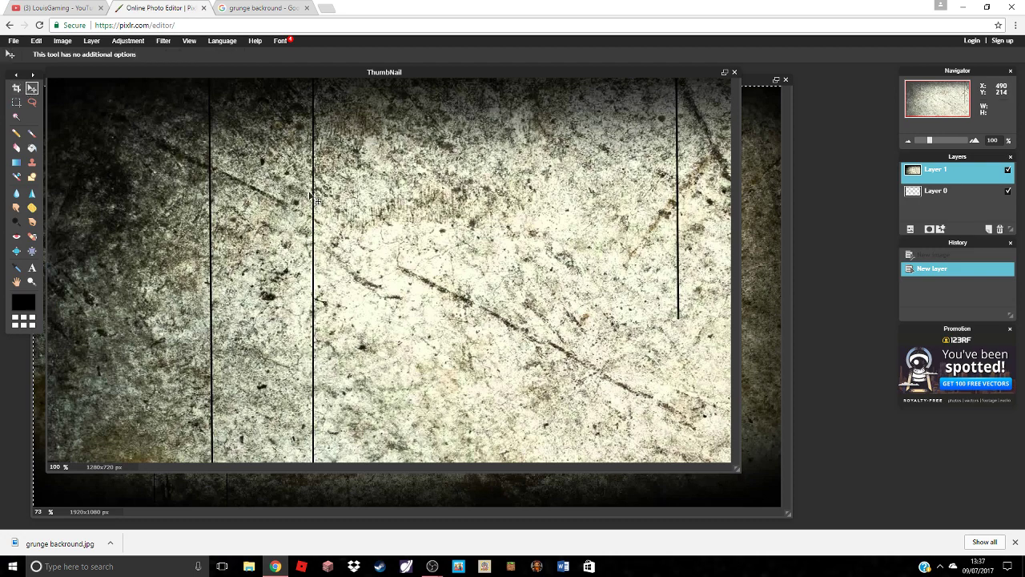
pyautogui.moveTo(308, 184); pyautogui.dragTo(141, 162)
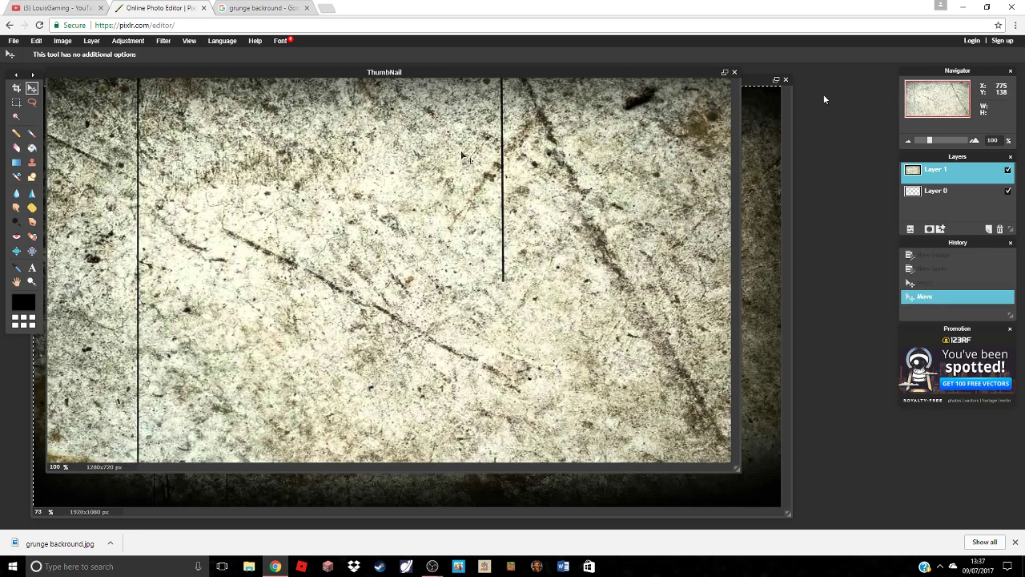
# Close the original grunge backround document without saving and return to the Google tab
pyautogui.click(758, 78)
pyautogui.click(785, 80)
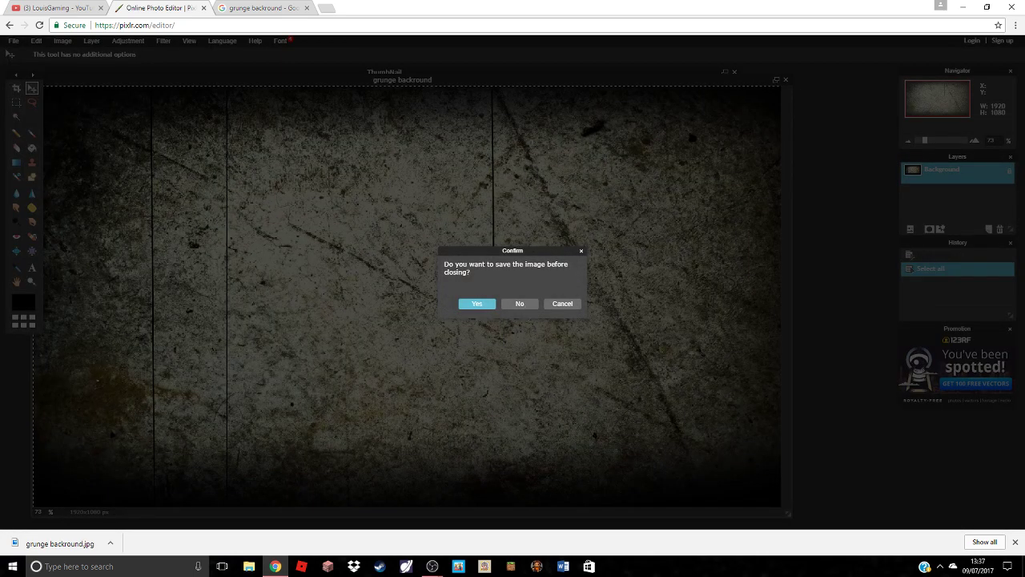
pyautogui.click(521, 303)
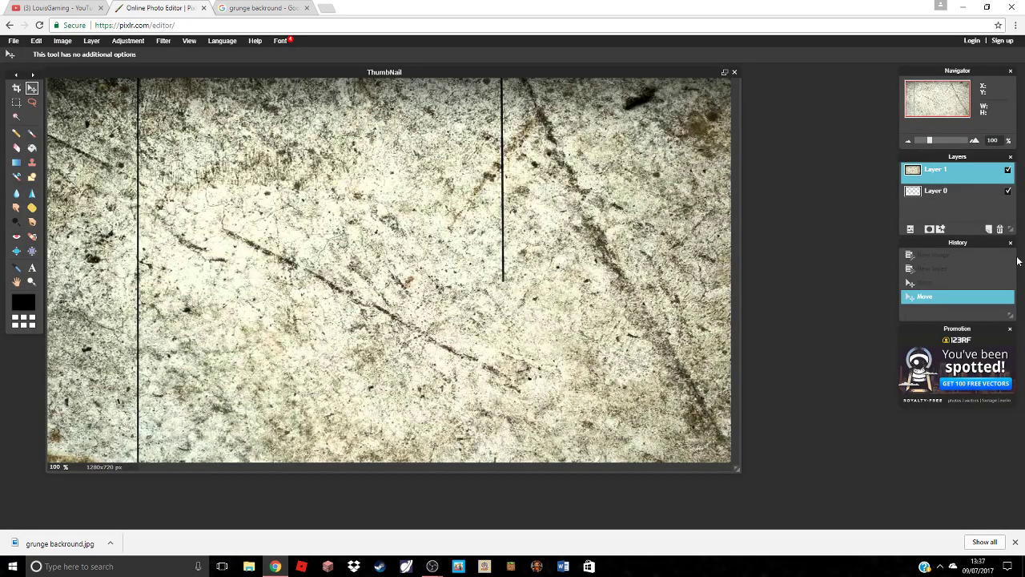
pyautogui.click(257, 8)
# Replace the address bar URL with the query 'youtube transparent' and run the search
pyautogui.click(270, 26)
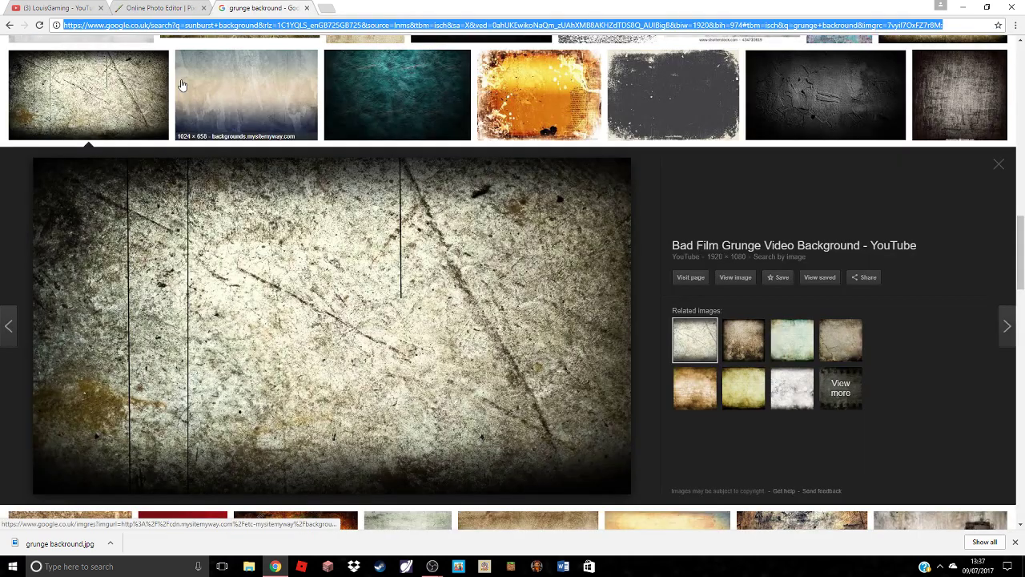
pyautogui.press('BackSpace')
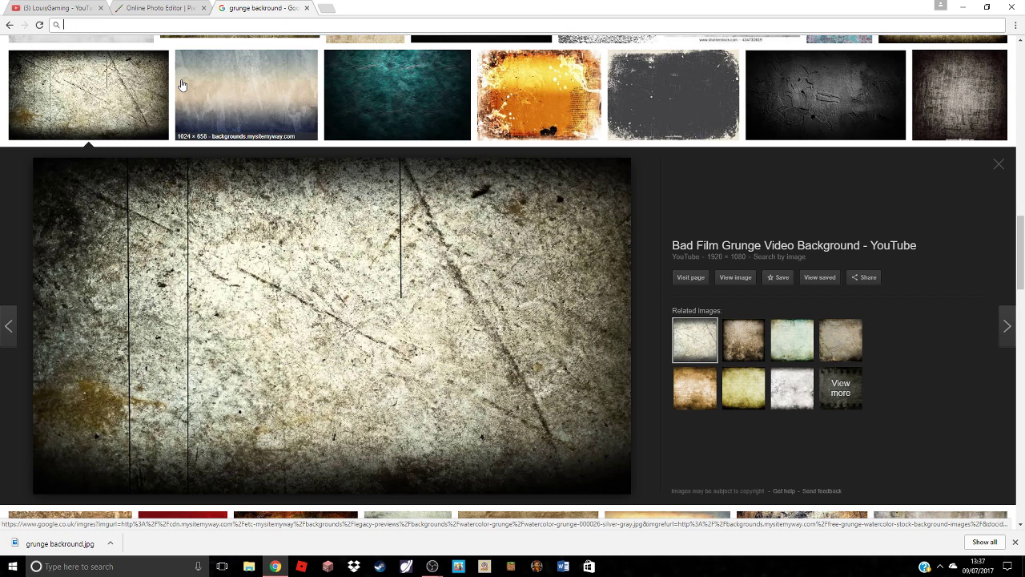
pyautogui.write('youtube')
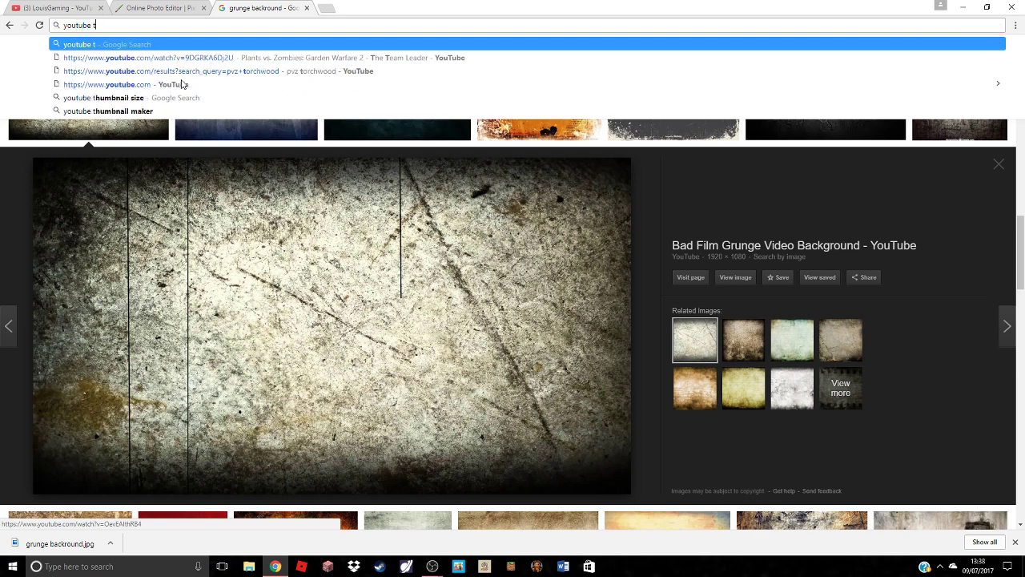
pyautogui.write(' transpare')
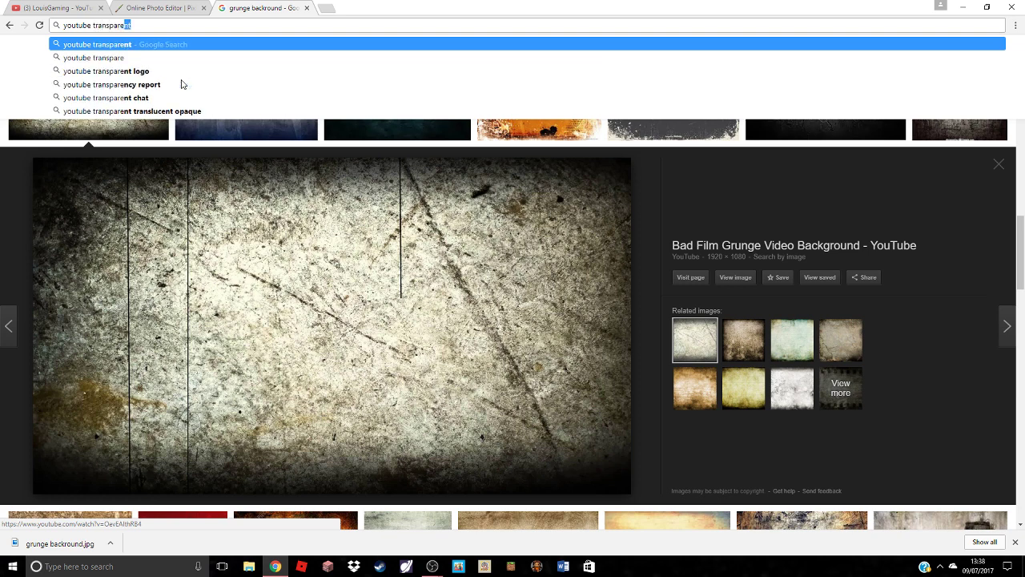
pyautogui.write("nt'")
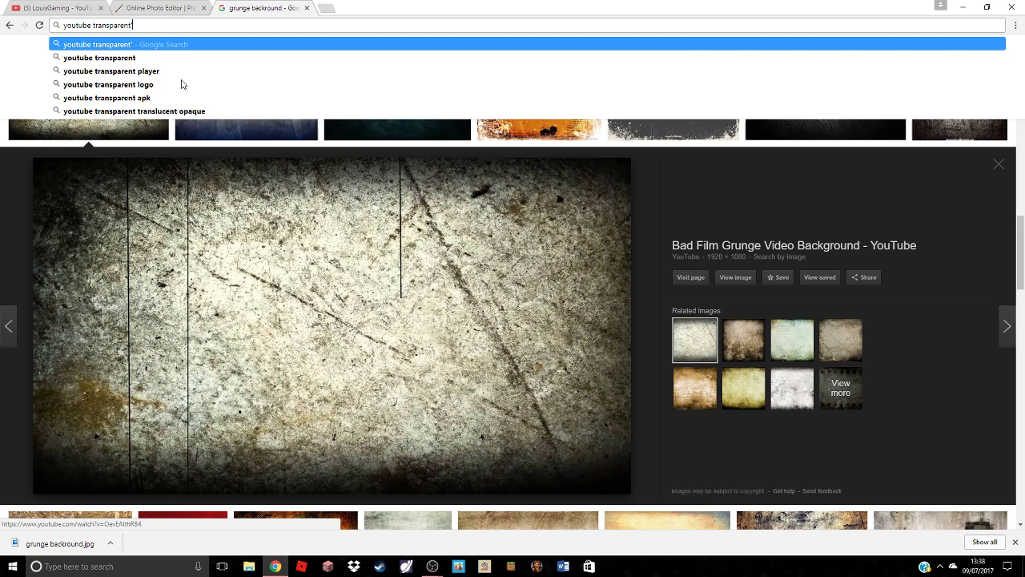
pyautogui.press('BackSpace')
pyautogui.press('Return')
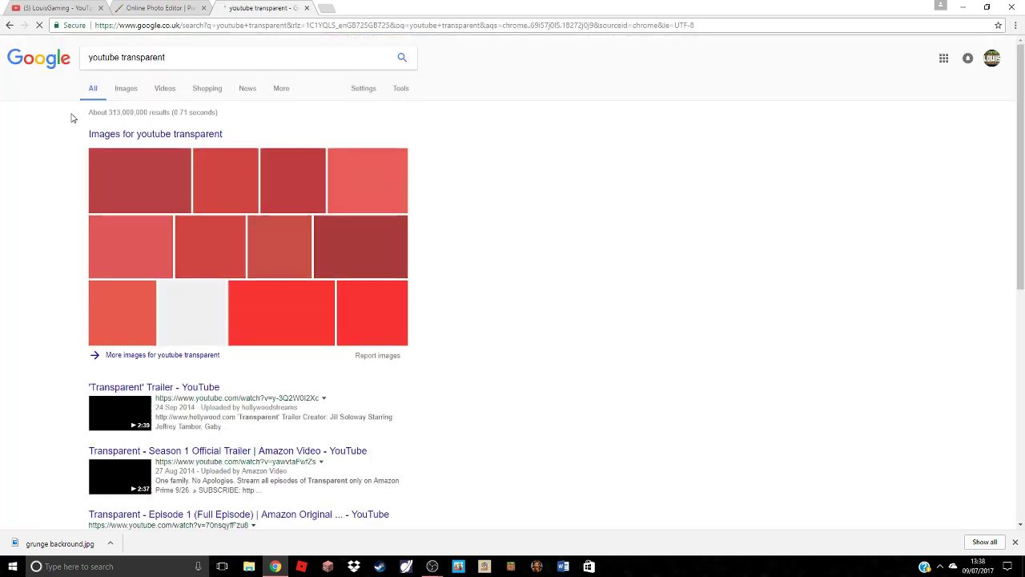
# Switch to image results and preview the red play-button logo from Pttrns
pyautogui.click(136, 93)
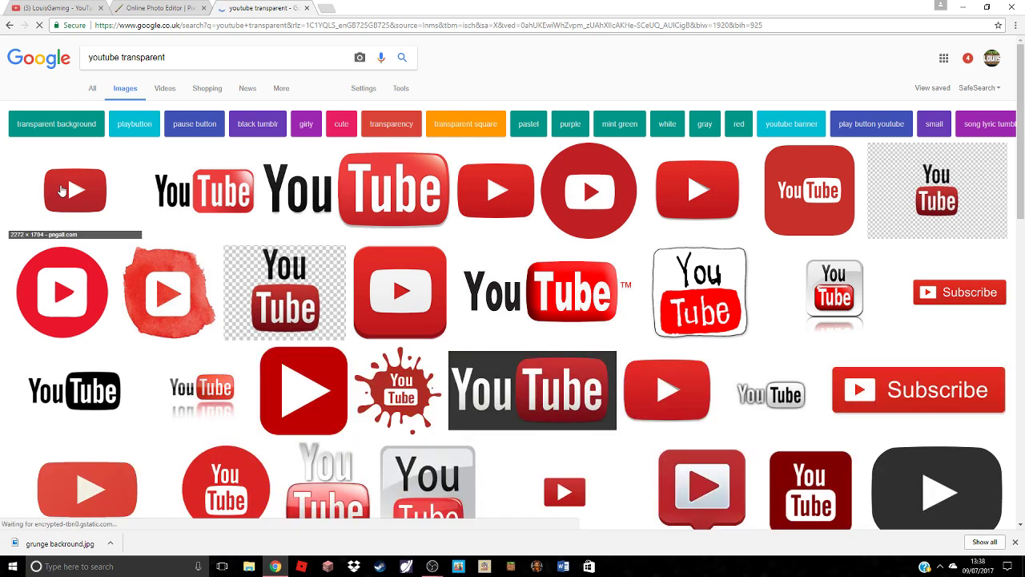
pyautogui.click(36, 206)
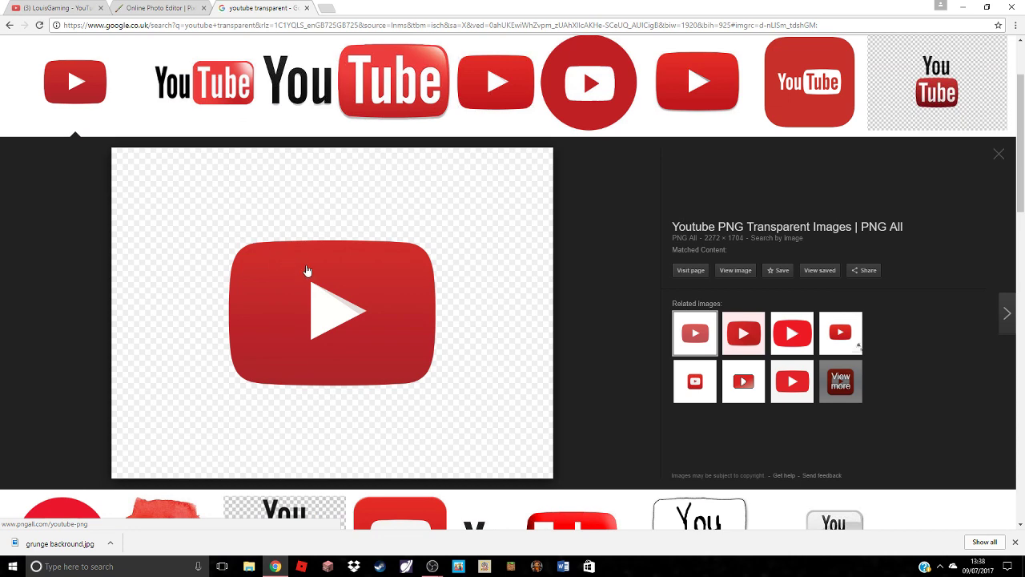
pyautogui.scroll(-1, 558, 99)
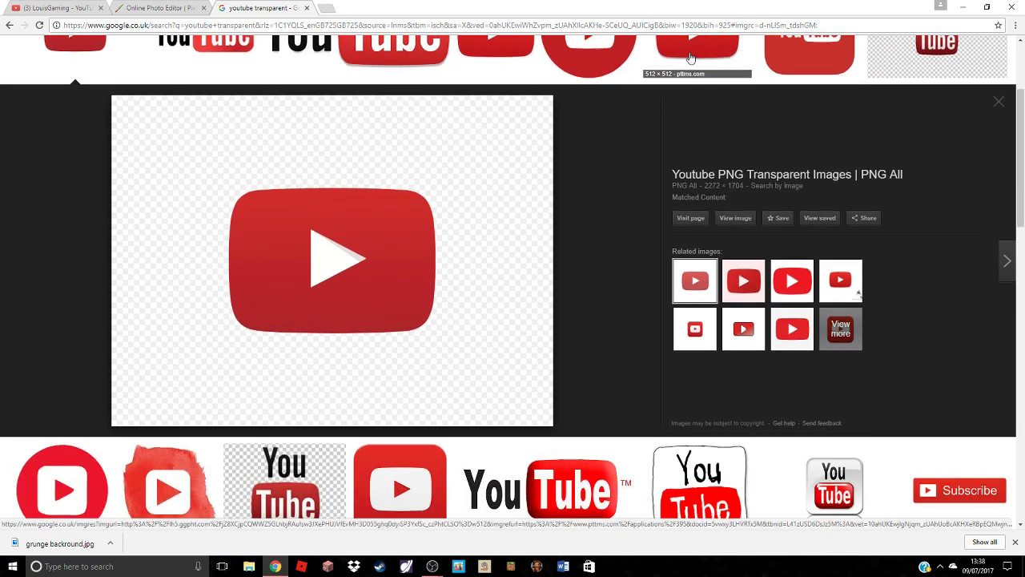
pyautogui.scroll(2, 692, 58)
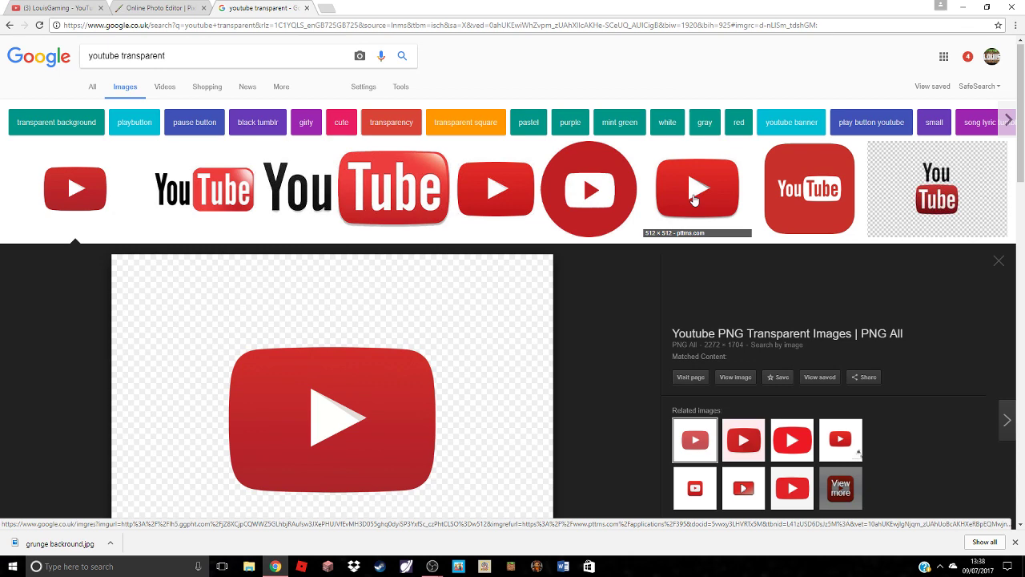
pyautogui.click(695, 201)
# Save the previewed logo to the computer as you.png
pyautogui.rightClick(323, 353)
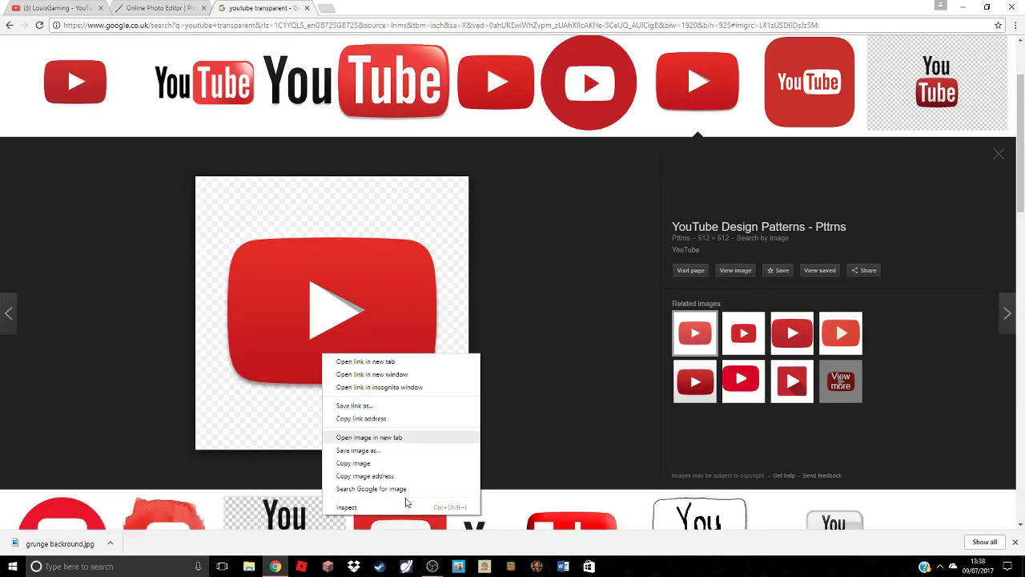
pyautogui.click(349, 450)
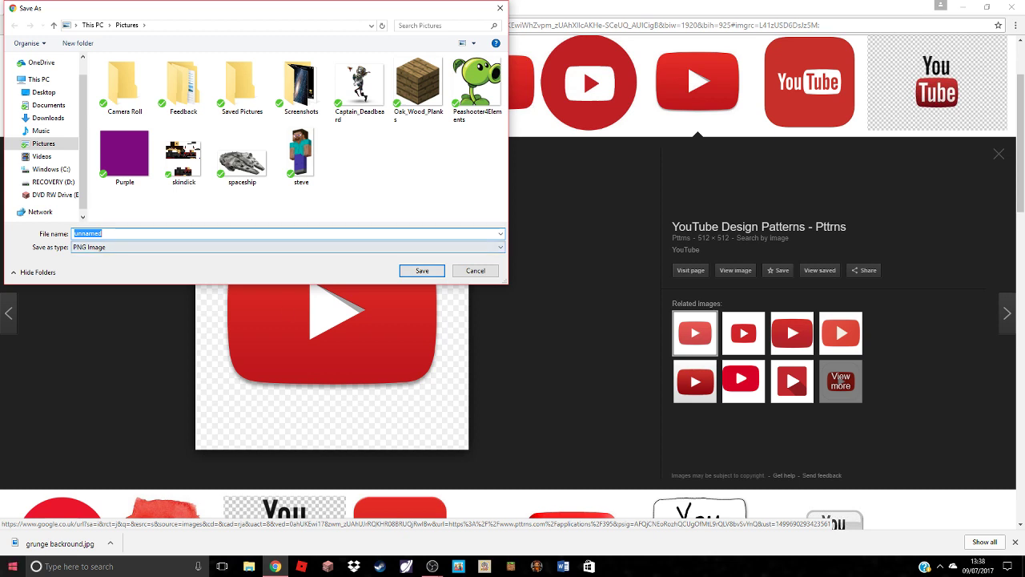
pyautogui.press('BackSpace')
pyautogui.write('you')
pyautogui.press('Return')
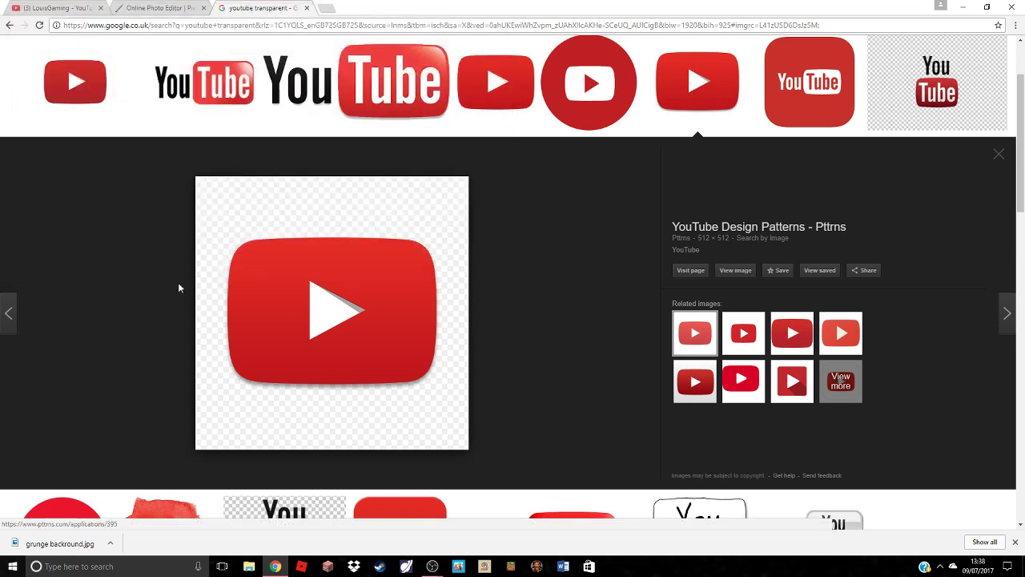
# Back in Pixlr Editor, open the saved you.png logo file
pyautogui.hotkey('ctrl', 'shift', 'Tab')
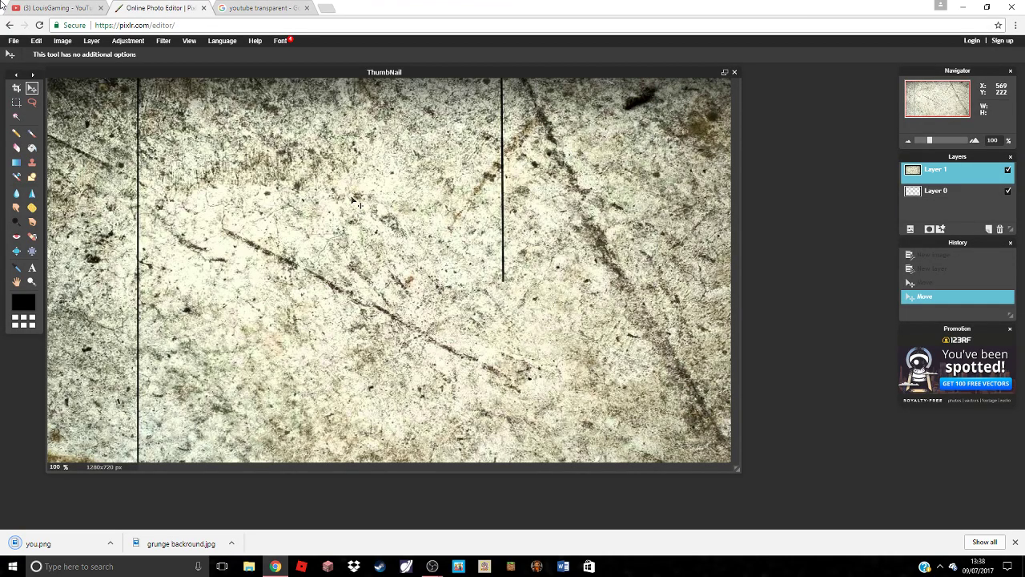
pyautogui.click(14, 41)
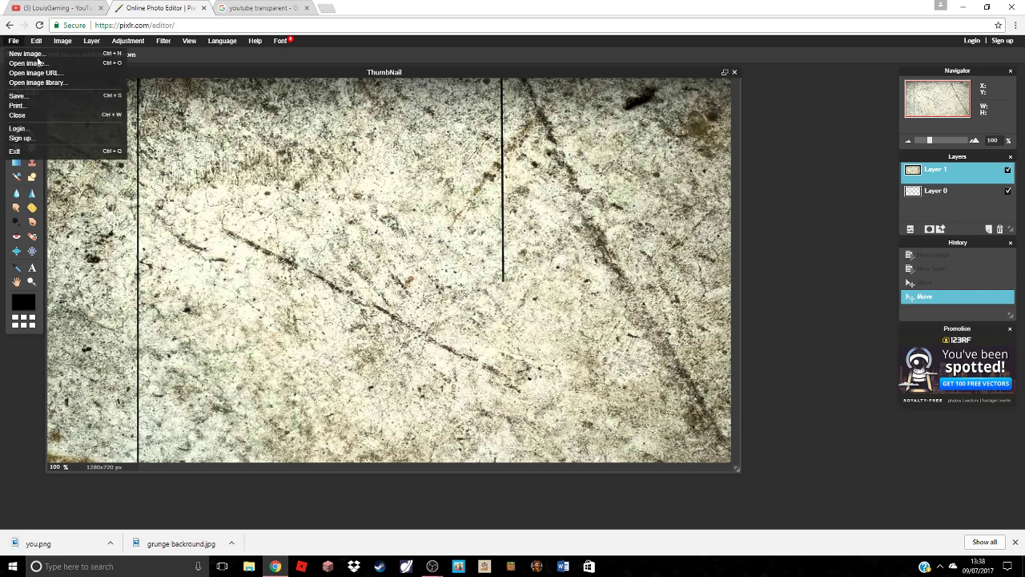
pyautogui.click(50, 63)
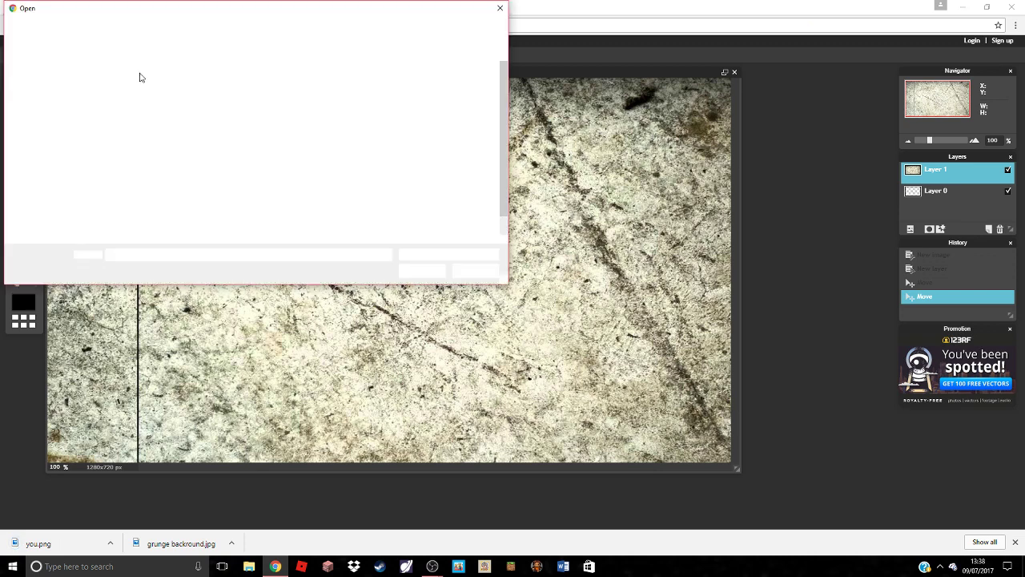
pyautogui.scroll(-1, 472, 192)
pyautogui.click(468, 204)
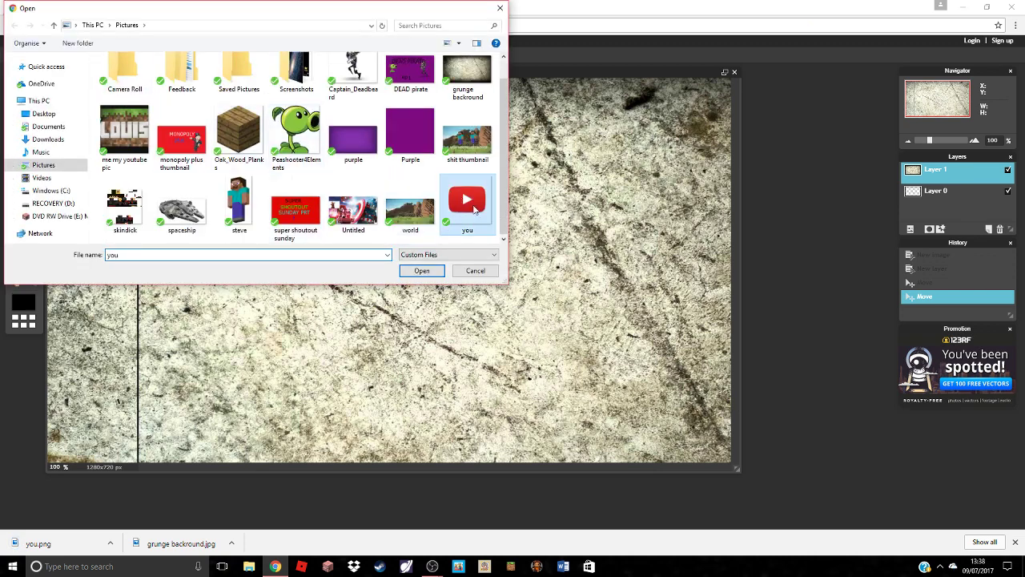
pyautogui.click(422, 270)
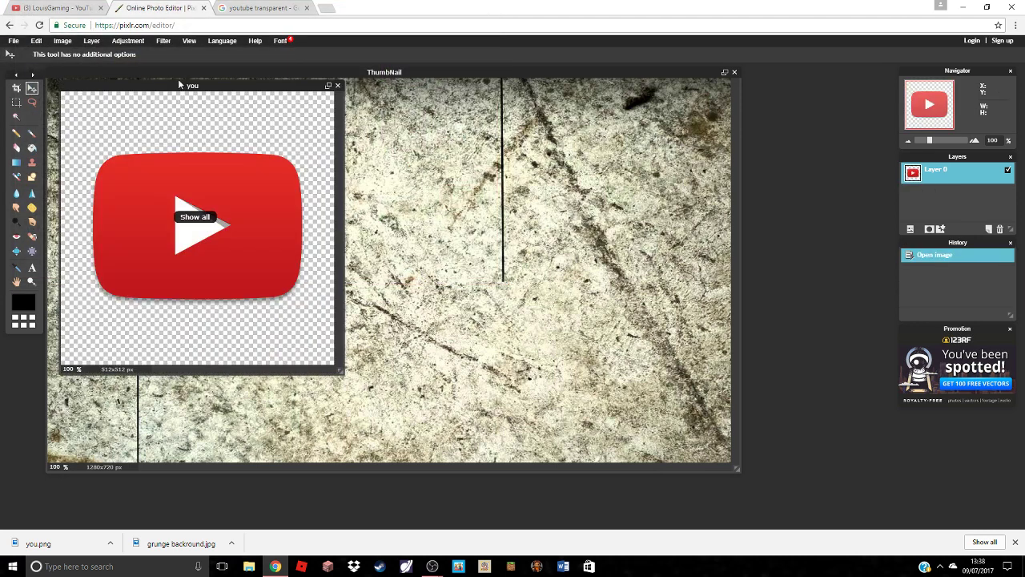
# Copy the whole logo, paste it into ThumbNail, and place it just right of centre
pyautogui.hotkey('ctrl', 'a')
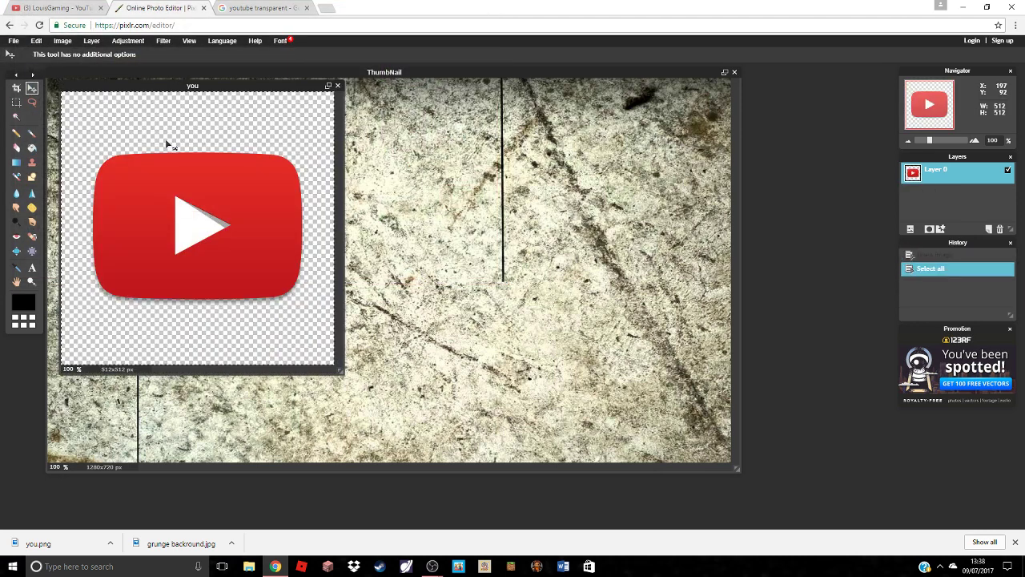
pyautogui.hotkey('ctrl', 'c')
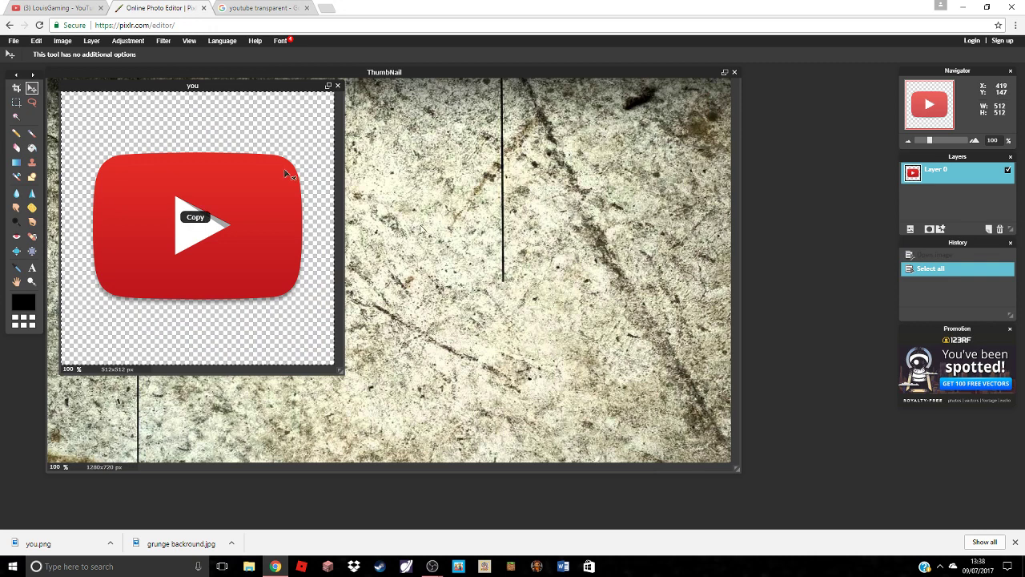
pyautogui.click(390, 274)
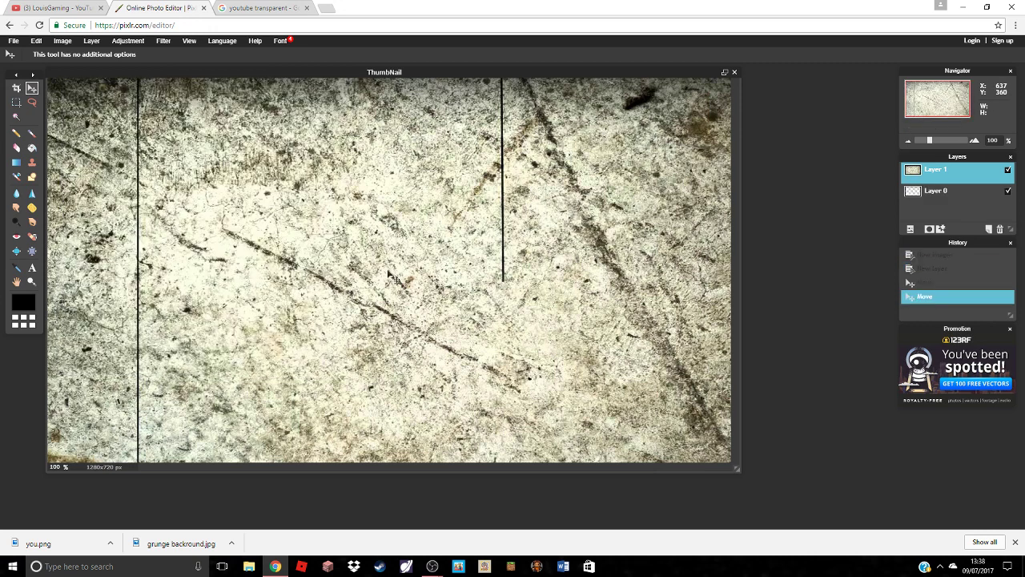
pyautogui.hotkey('ctrl', 'v')
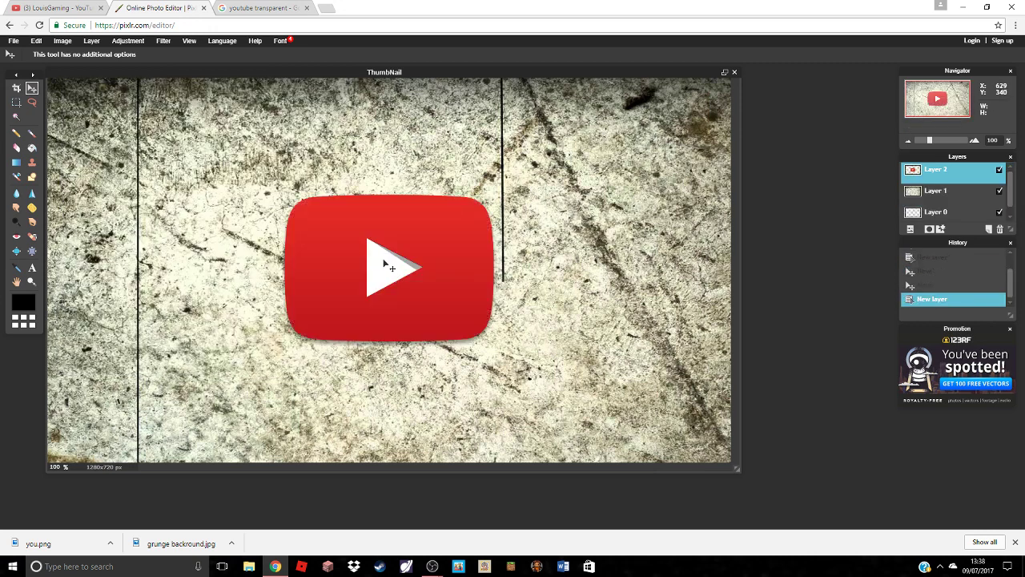
pyautogui.moveTo(384, 262); pyautogui.dragTo(510, 215)
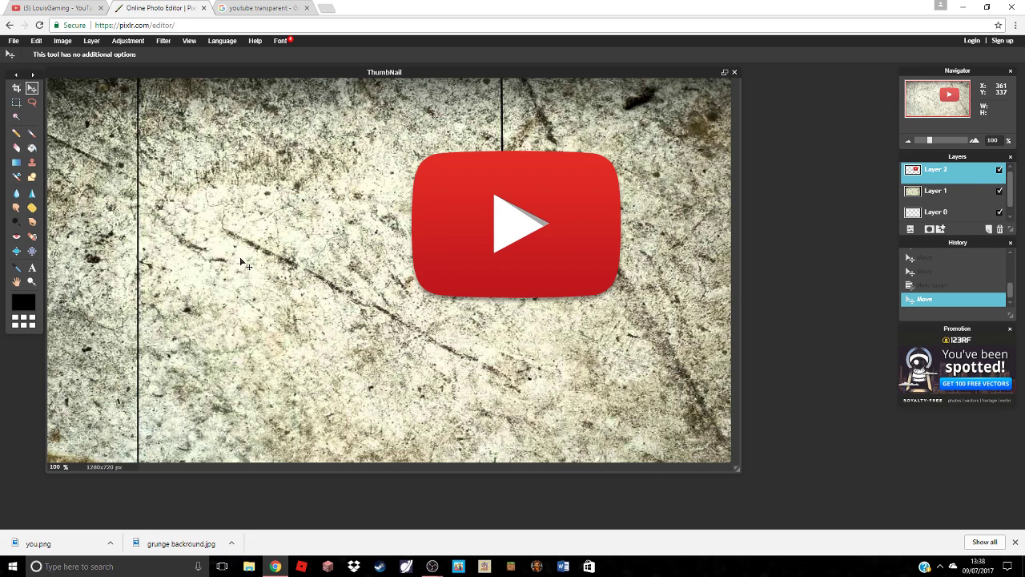
# Browse the File and Edit menus, then dismiss them without choosing a command
pyautogui.click(12, 41)
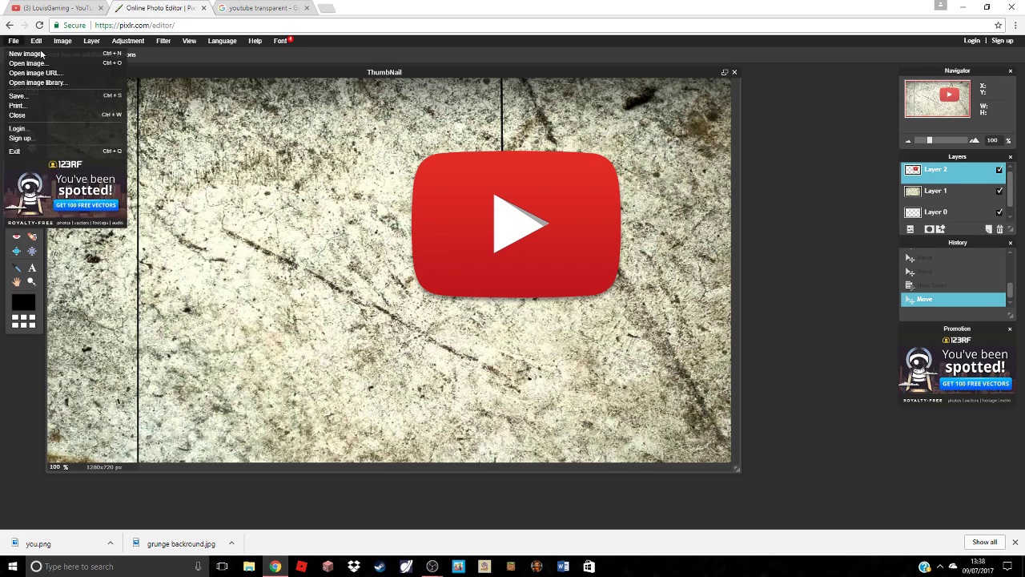
pyautogui.click(36, 40)
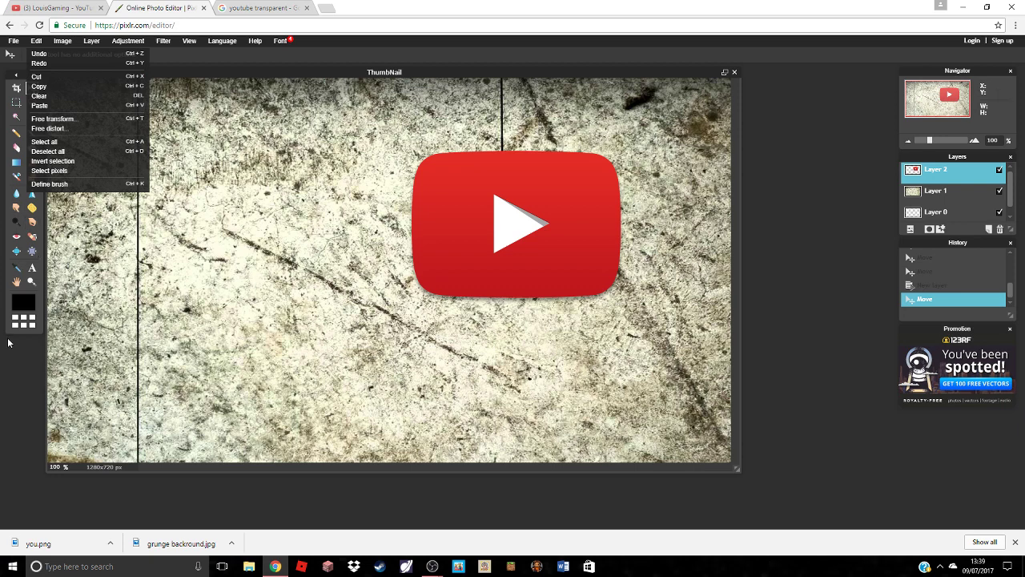
pyautogui.click(9, 370)
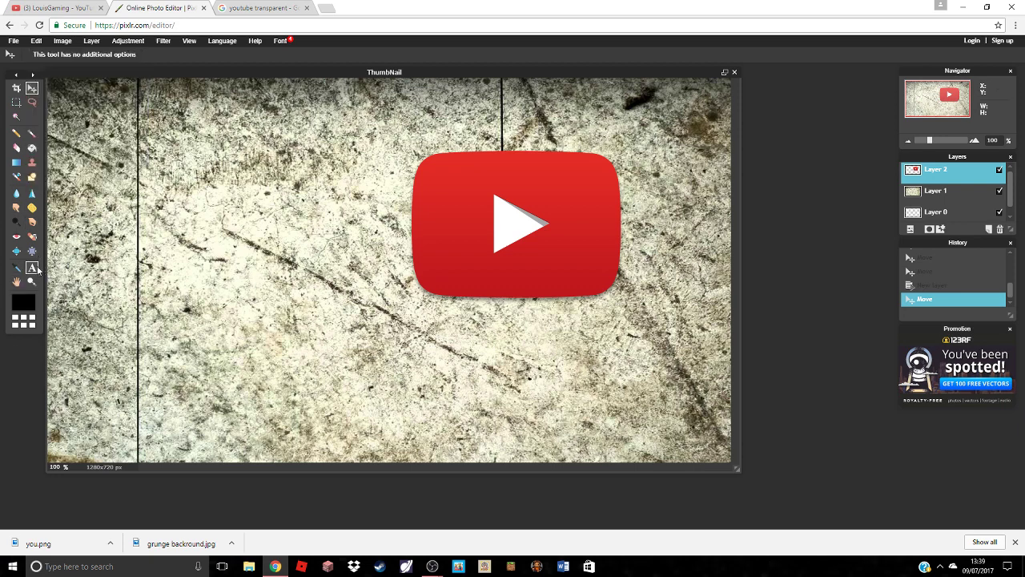
# Add a text box near the thumbnail's top-left reading YOUTUBE THUMBNZLE
pyautogui.click(33, 269)
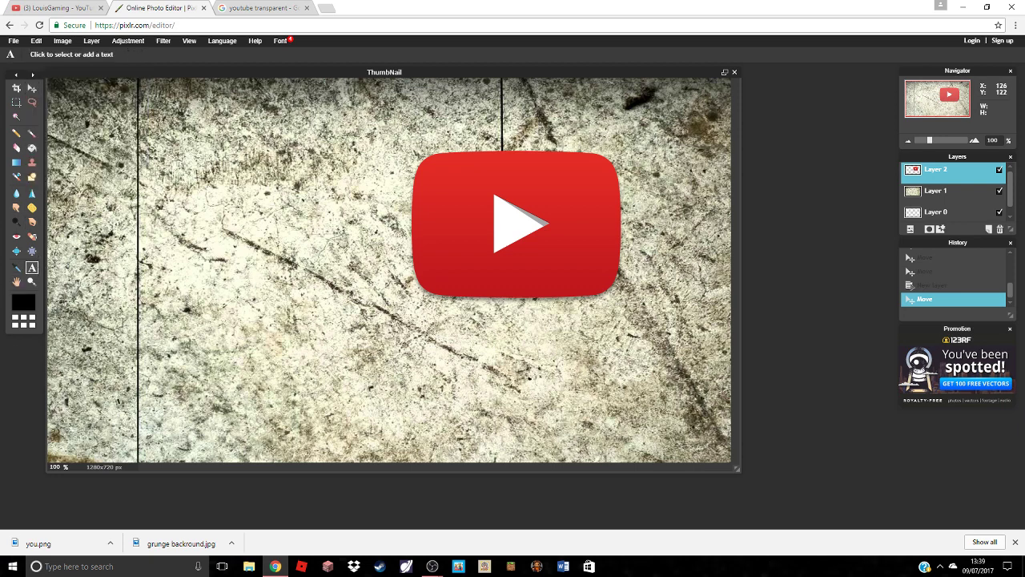
pyautogui.click(117, 132)
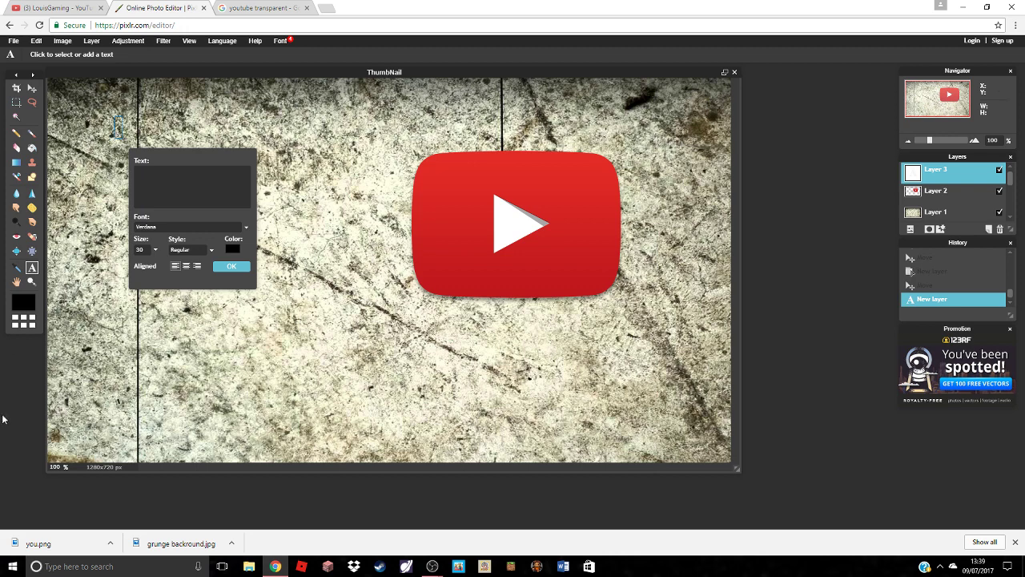
pyautogui.write('YOUTUBE')
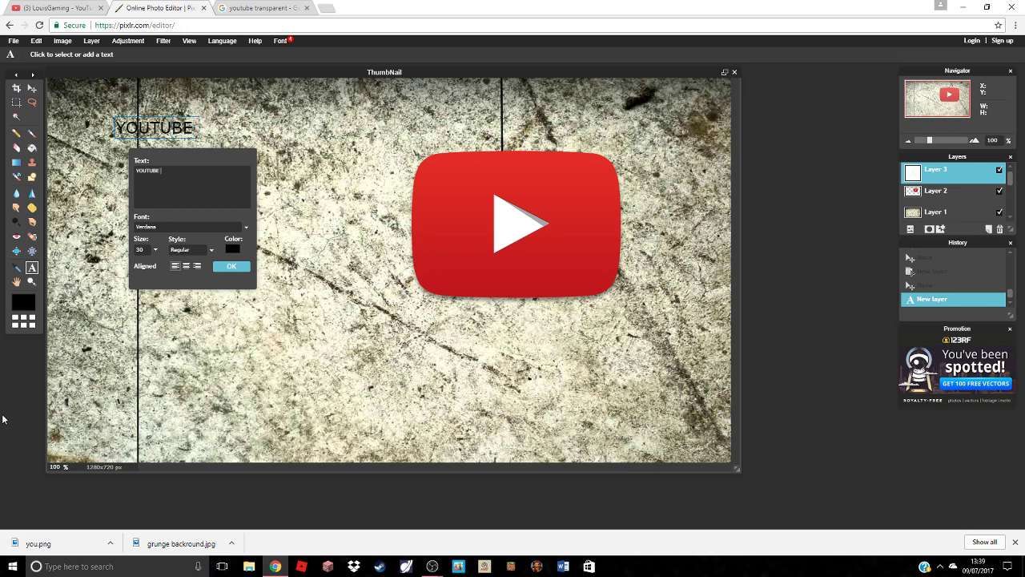
pyautogui.write(' THUMBNZ')
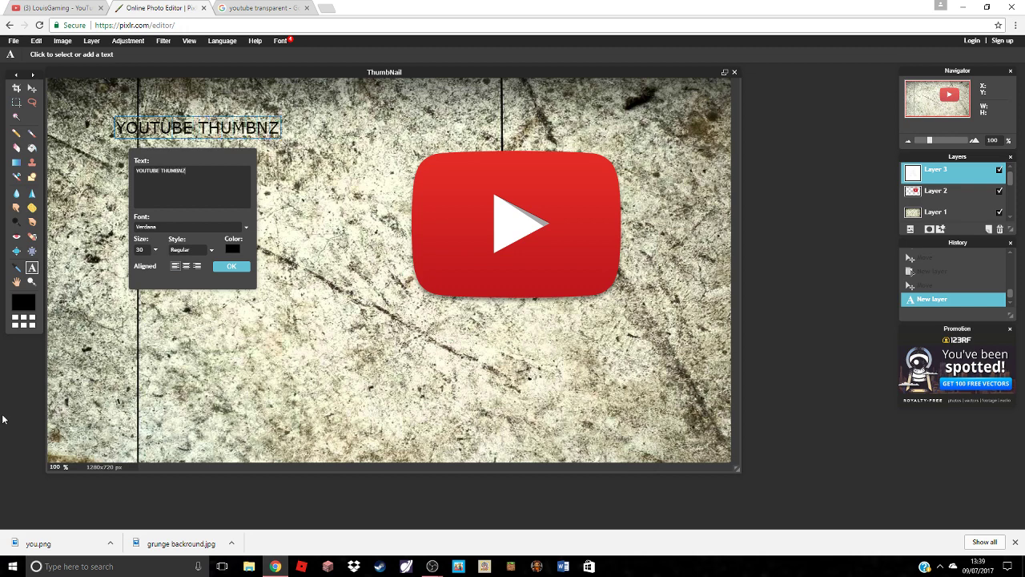
pyautogui.write('LE')
# Fix the title ending so it reads YOUTUBE THUMBNAL, then go to the YouTube tab
pyautogui.press('BackSpace')
pyautogui.press('BackSpace')
pyautogui.press('BackSpace')
pyautogui.press('BackSpace')
pyautogui.write('a')
pyautogui.press('BackSpace')
pyautogui.write('NALE')
pyautogui.press('BackSpace')
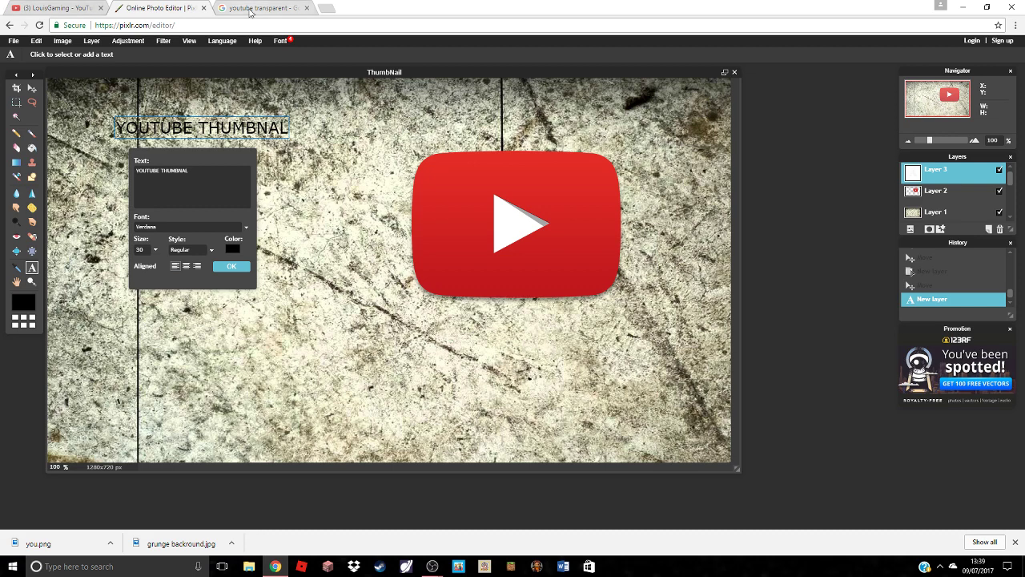
pyautogui.click(54, 6)
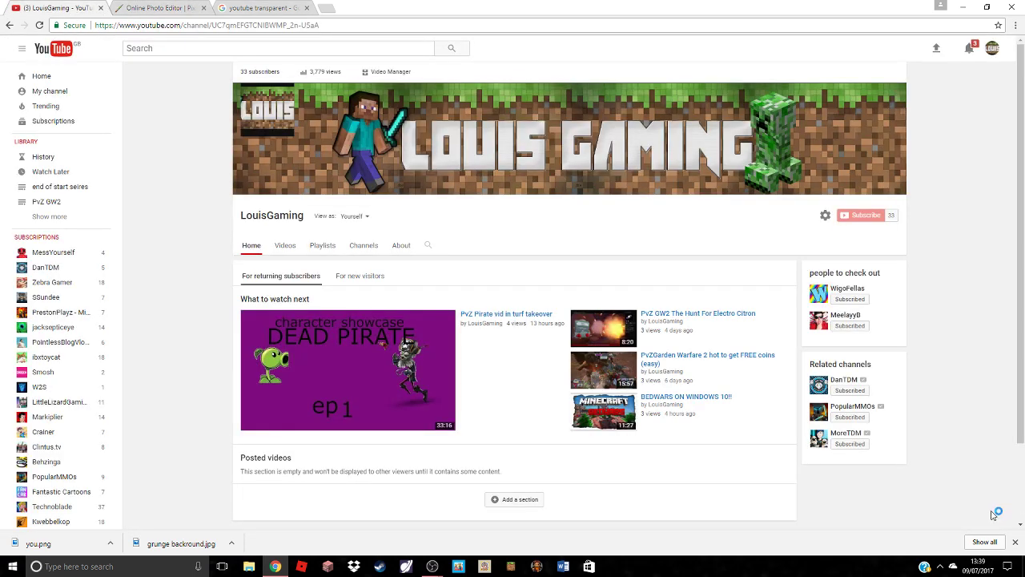
# Type thumbn into YouTube's search box to check the spelling, then return to Pixlr
pyautogui.click(208, 49)
pyautogui.write('thum')
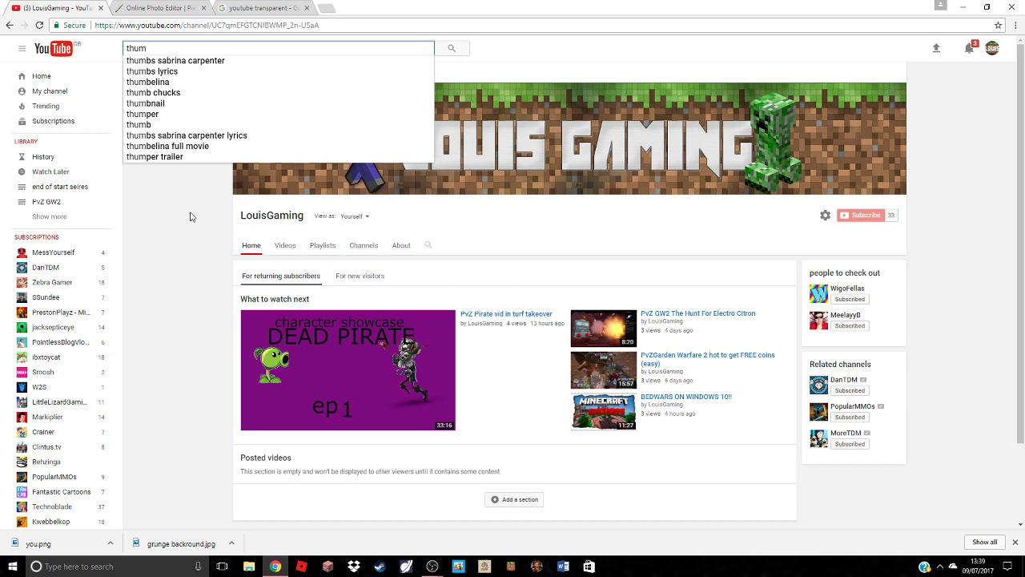
pyautogui.write('bn')
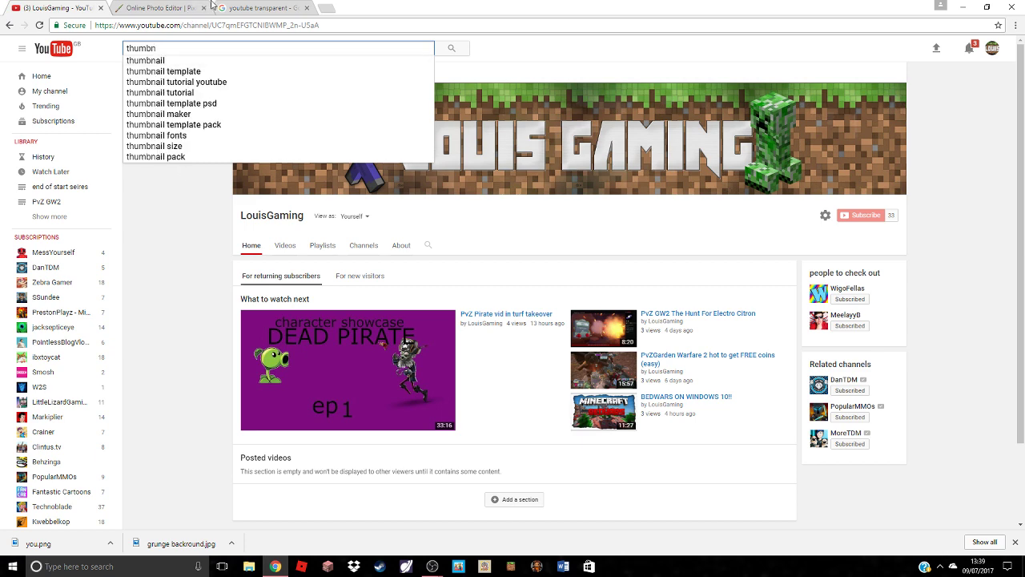
pyautogui.click(150, 7)
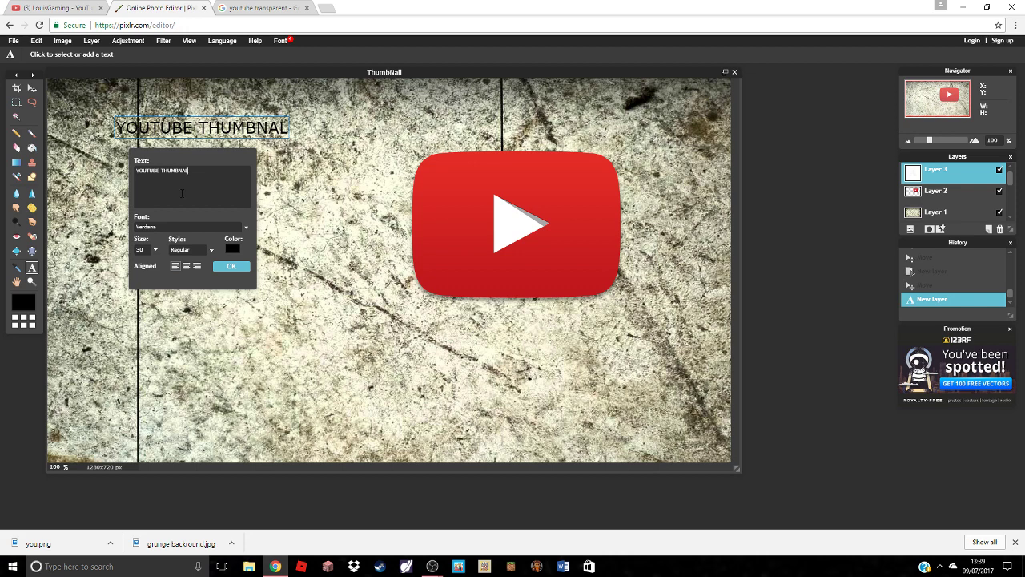
# Correct the title to YOUTUBE THUMBNAIL, try several text colours, and keep it black (000000)
pyautogui.press('BackSpace')
pyautogui.write('IL')
pyautogui.click(234, 248)
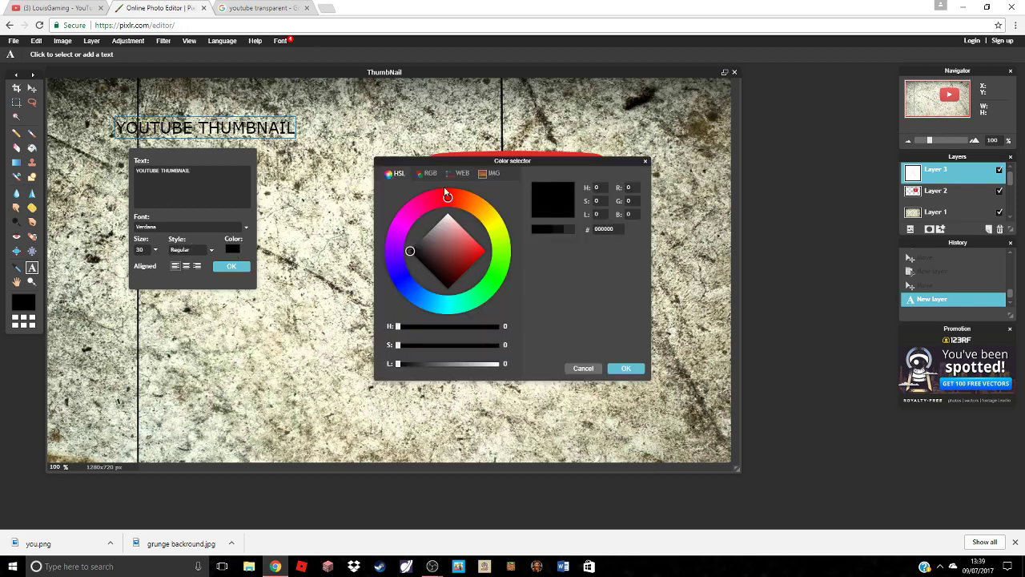
pyautogui.click(448, 214)
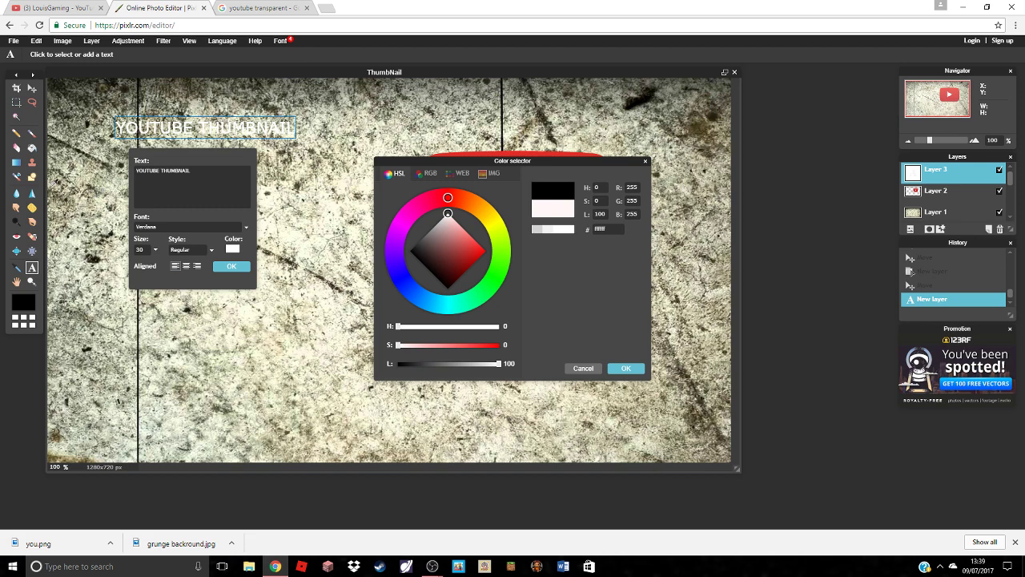
pyautogui.moveTo(459, 251)
pyautogui.mouseDown()
pyautogui.moveTo(426, 268)
pyautogui.moveTo(465, 248)
pyautogui.moveTo(440, 269)
pyautogui.moveTo(434, 204)
pyautogui.moveTo(431, 258)
pyautogui.moveTo(394, 289)
pyautogui.moveTo(434, 272)
pyautogui.moveTo(447, 290)
pyautogui.mouseUp()
pyautogui.click(434, 296)
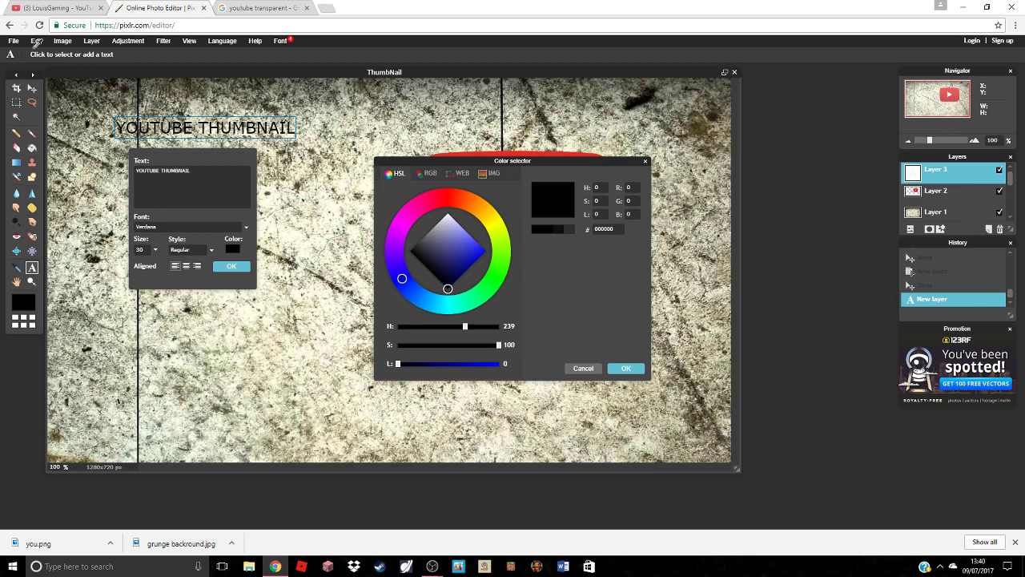
pyautogui.click(35, 75)
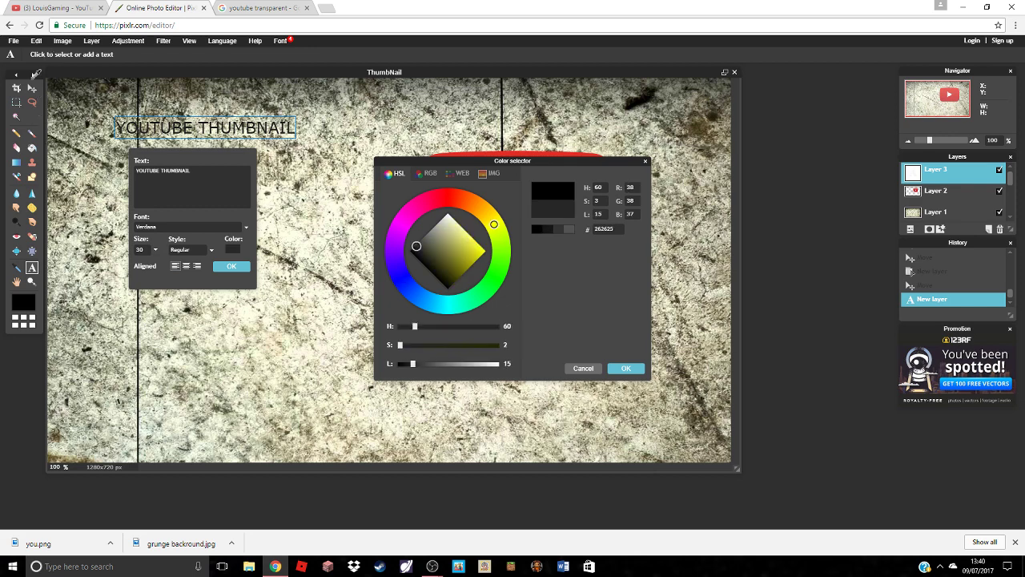
pyautogui.click(36, 82)
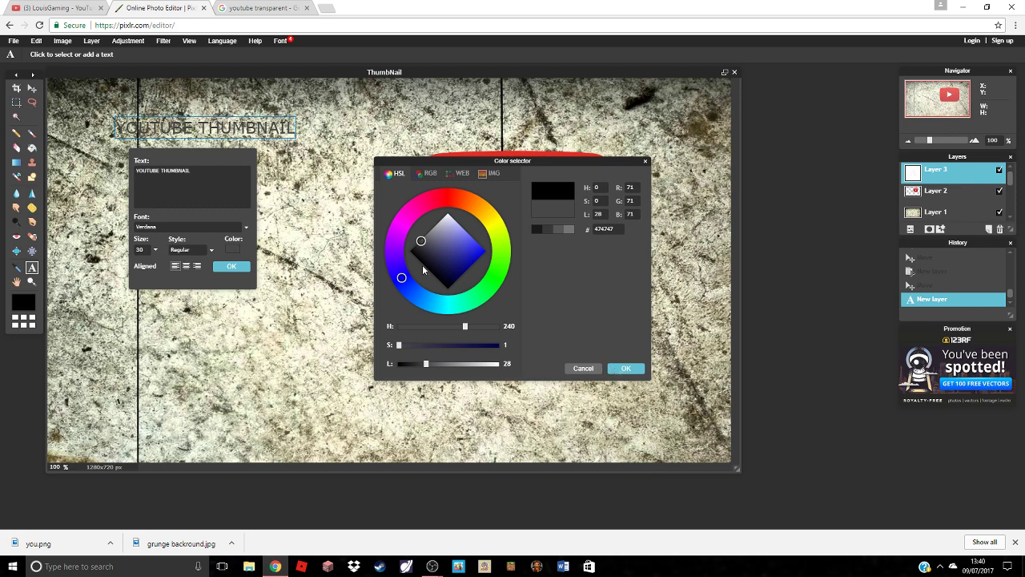
pyautogui.moveTo(423, 270); pyautogui.dragTo(438, 279)
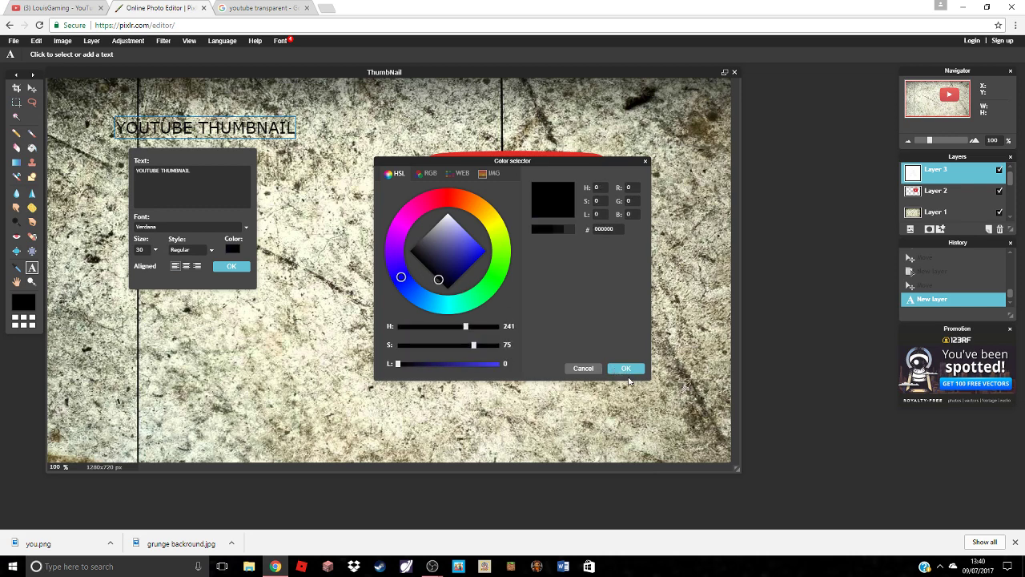
pyautogui.click(625, 368)
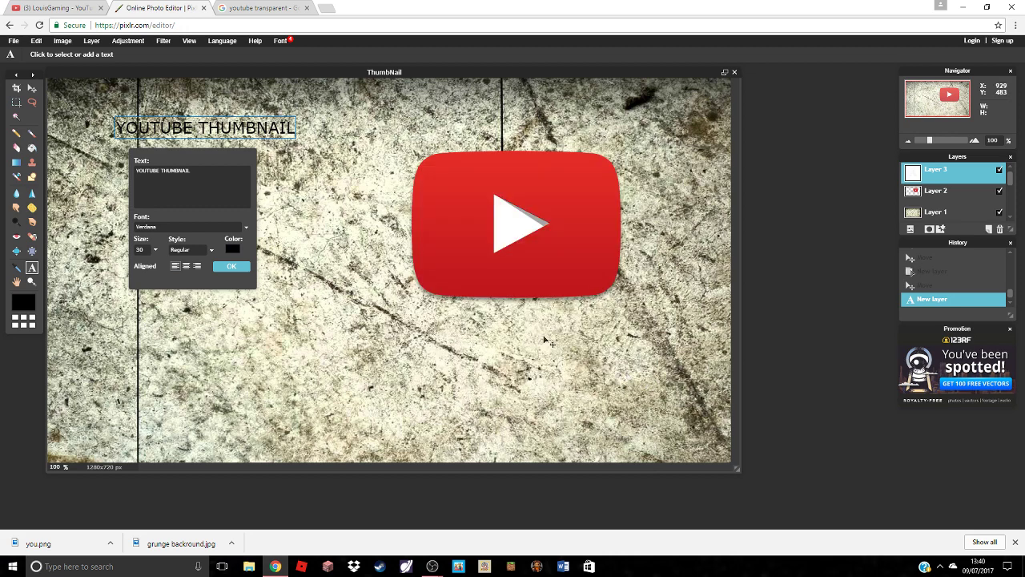
# Set the title's text size to 53
pyautogui.click(156, 254)
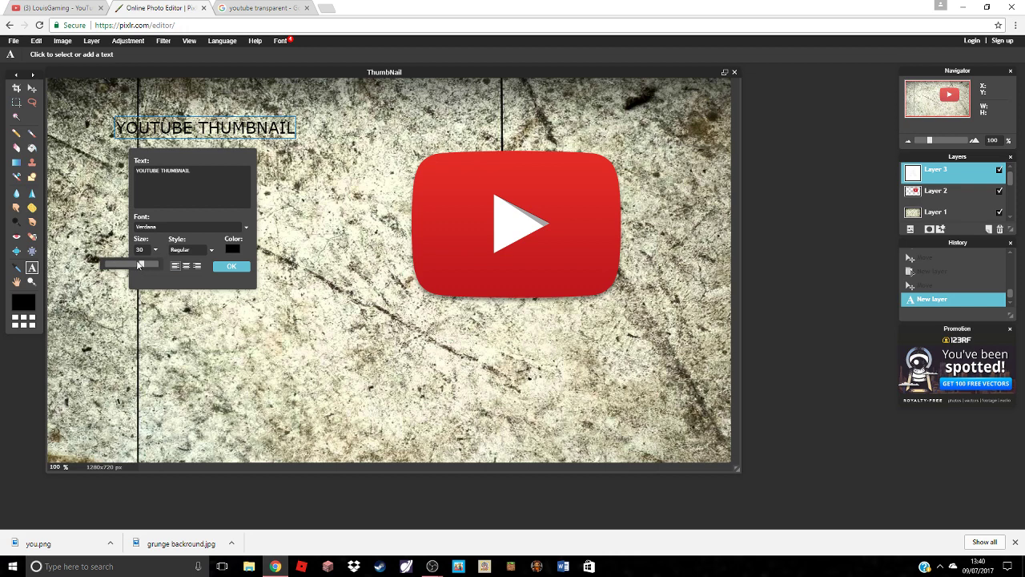
pyautogui.moveTo(140, 266); pyautogui.dragTo(215, 280)
pyautogui.click(161, 276)
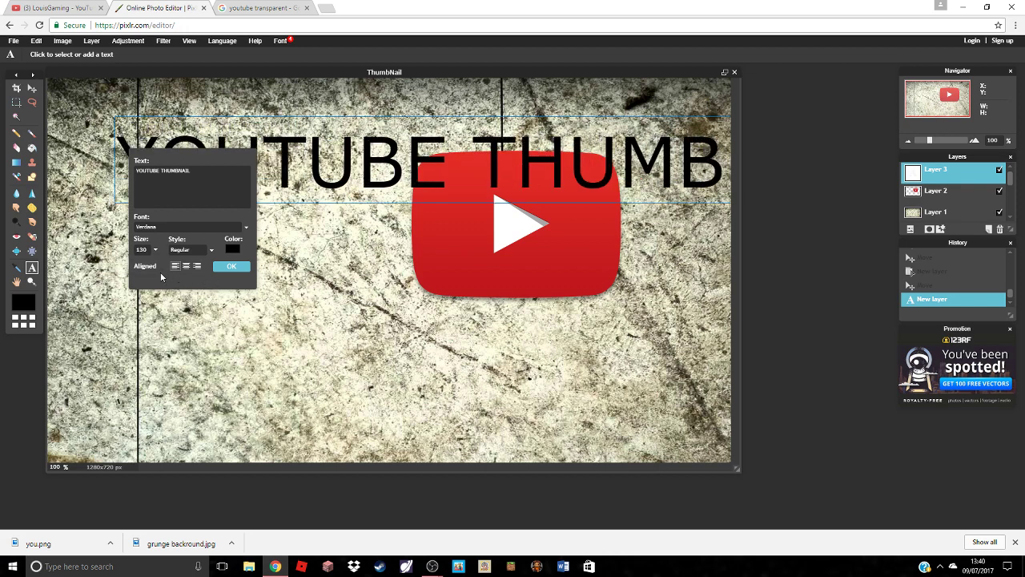
pyautogui.click(155, 251)
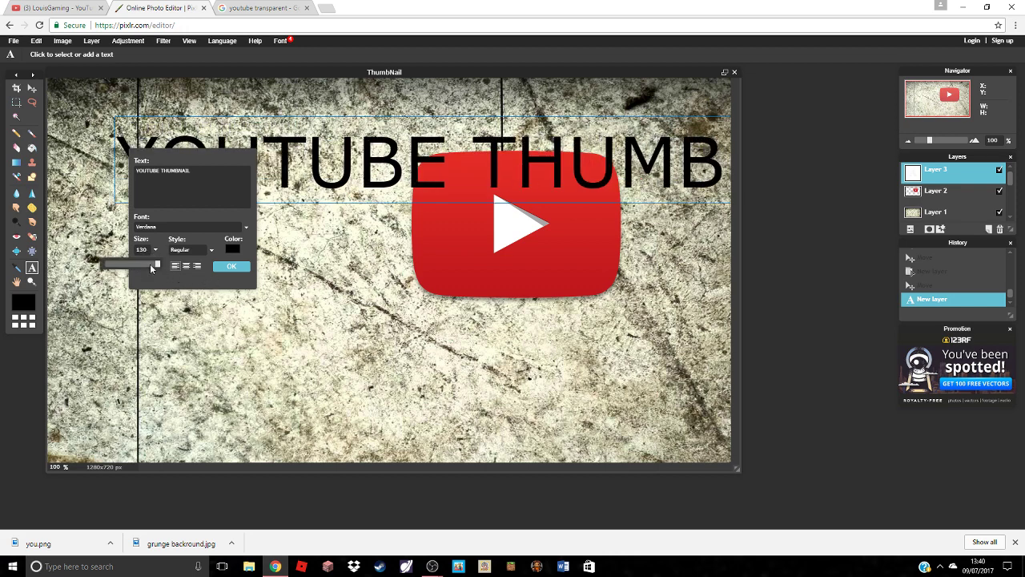
pyautogui.moveTo(151, 267); pyautogui.dragTo(124, 268)
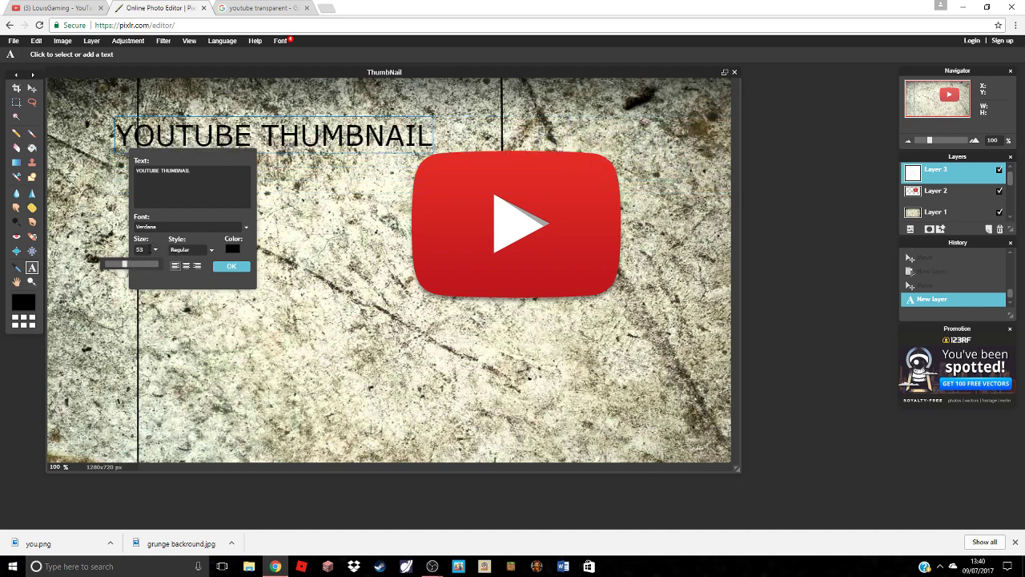
# Make the title bold italic, commit it, and move it into the top-left corner
pyautogui.click(192, 250)
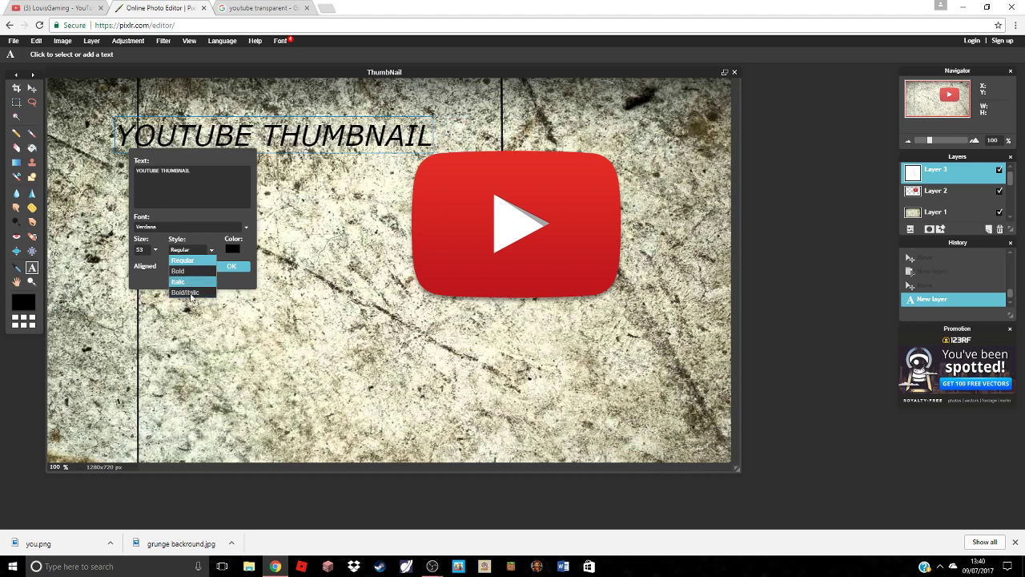
pyautogui.click(200, 292)
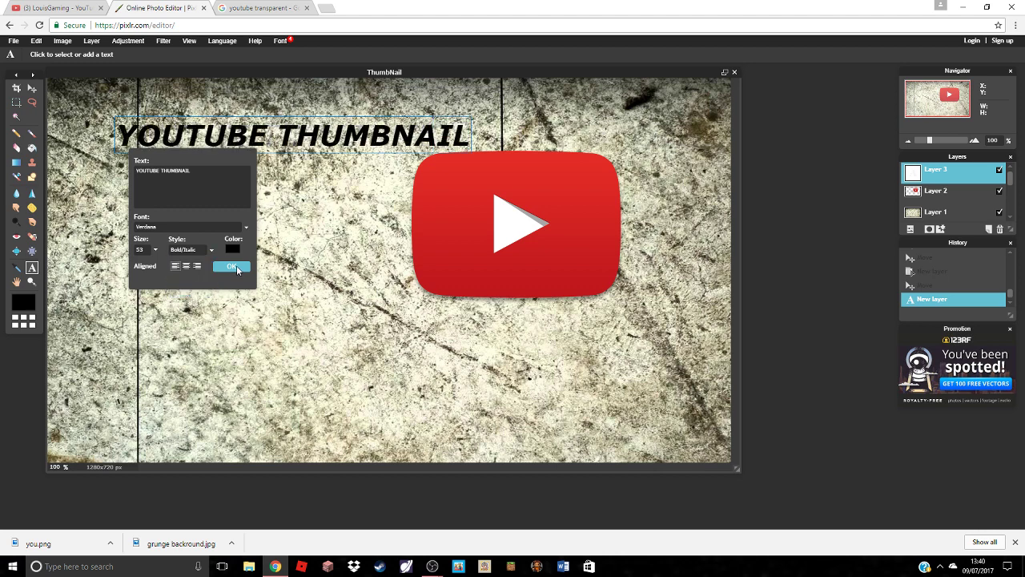
pyautogui.click(231, 266)
pyautogui.click(33, 88)
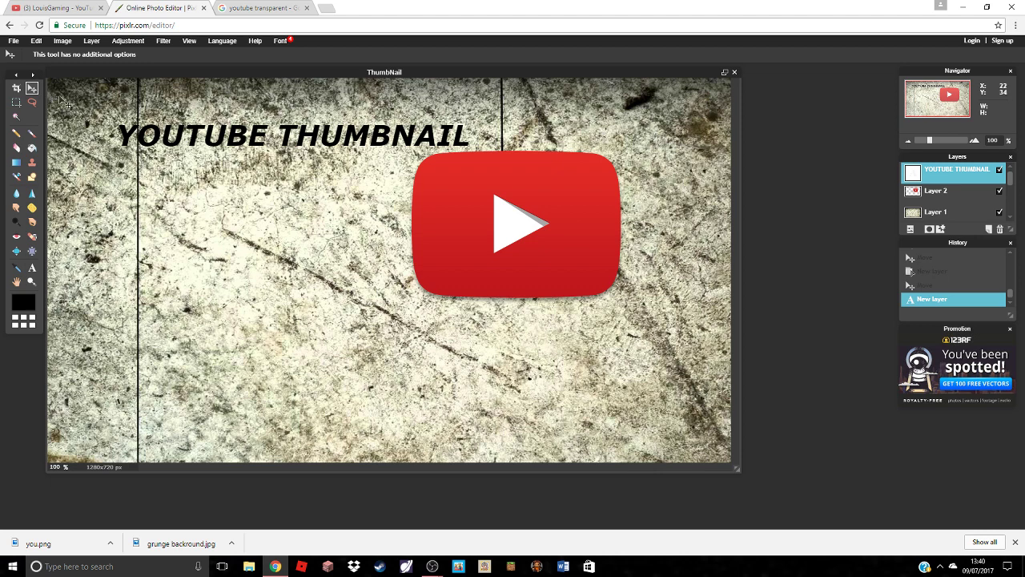
pyautogui.moveTo(232, 151); pyautogui.dragTo(160, 133)
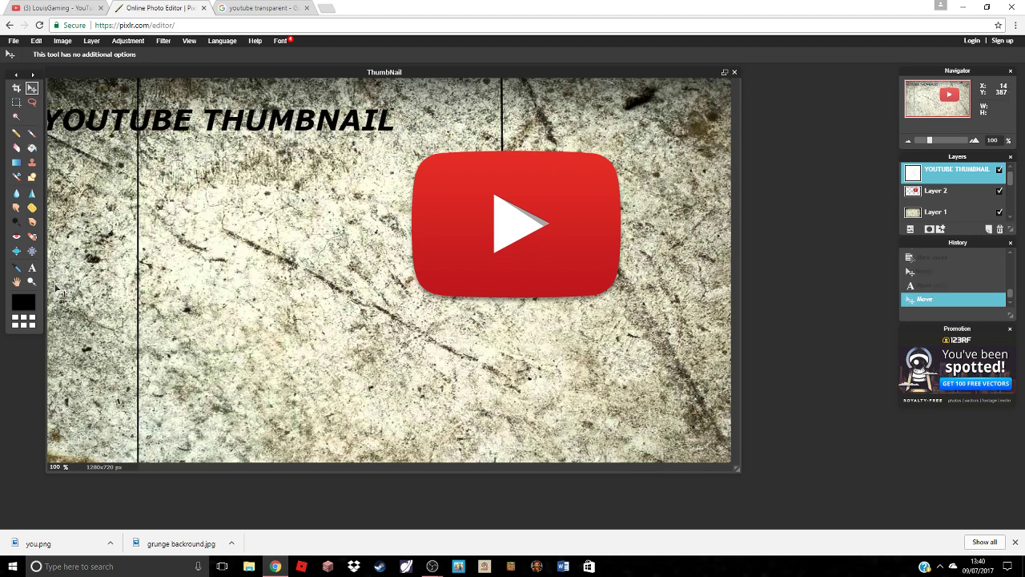
# Add a new text line reading TUTORIAL WITH PIXLR below the title
pyautogui.click(34, 268)
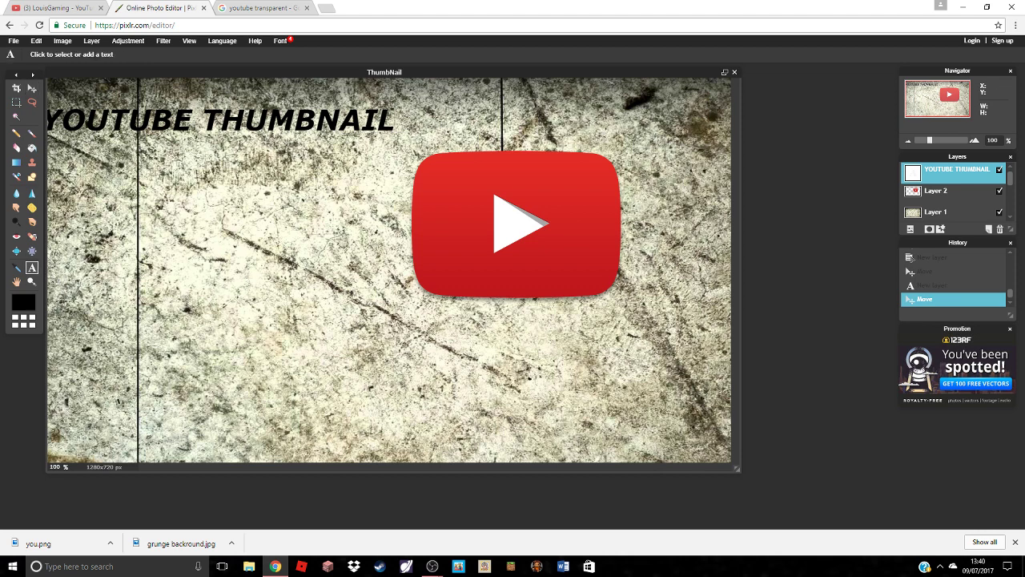
pyautogui.click(128, 176)
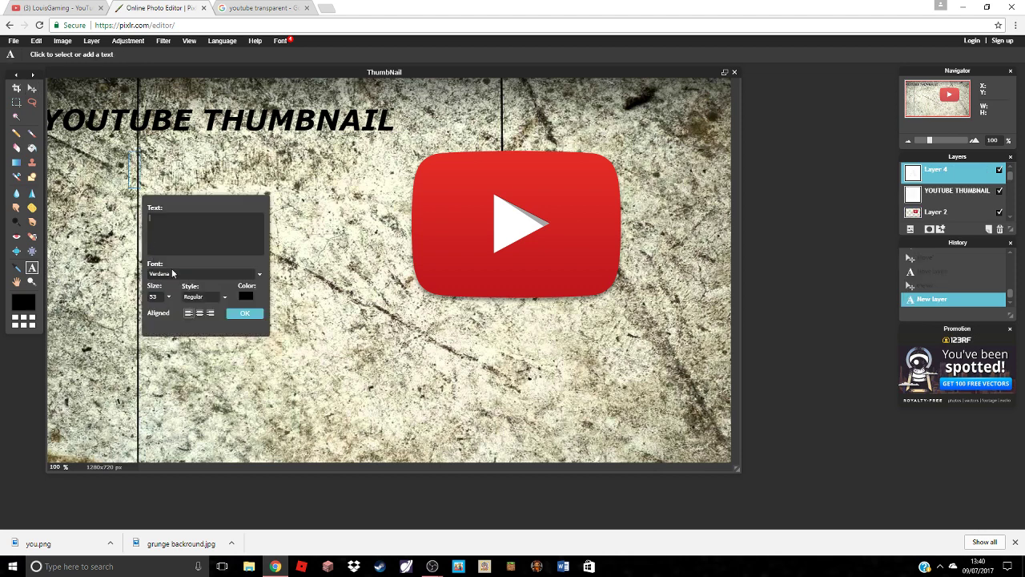
pyautogui.write('TOTUR')
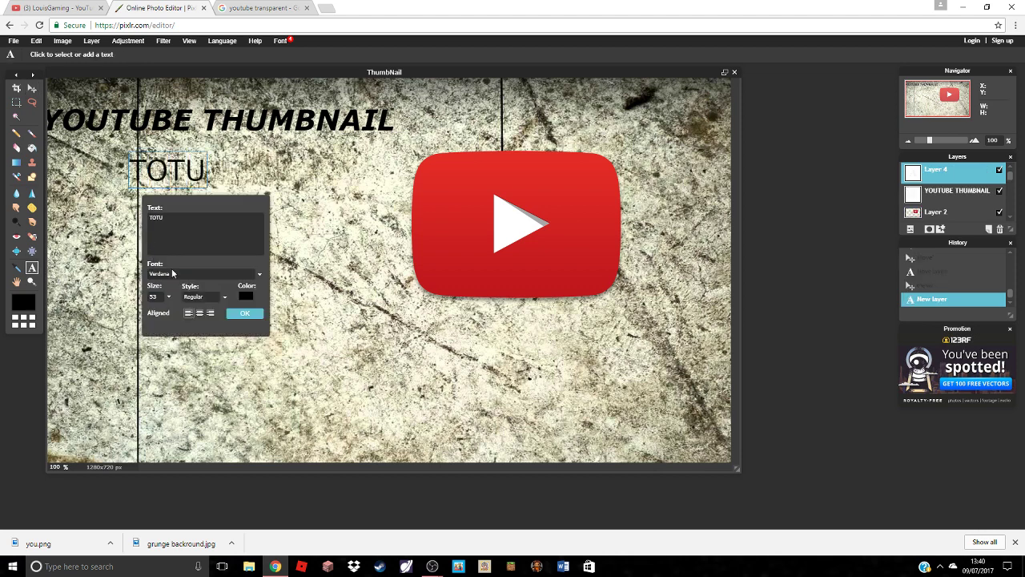
pyautogui.press('BackSpace')
pyautogui.press('BackSpace')
pyautogui.press('BackSpace')
pyautogui.press('BackSpace')
pyautogui.press('BackSpace')
pyautogui.write('UTORIAL')
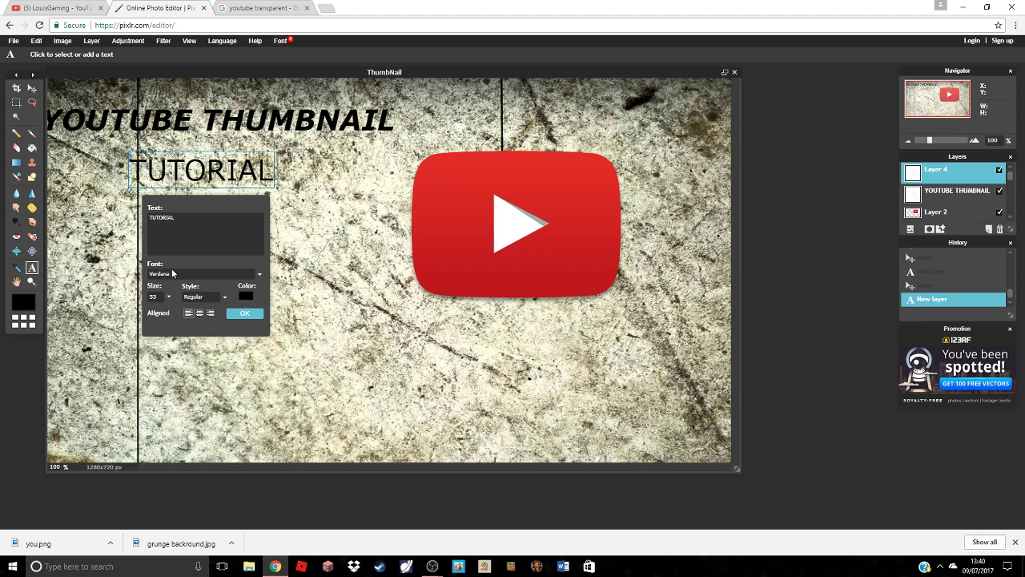
pyautogui.write(' WI')
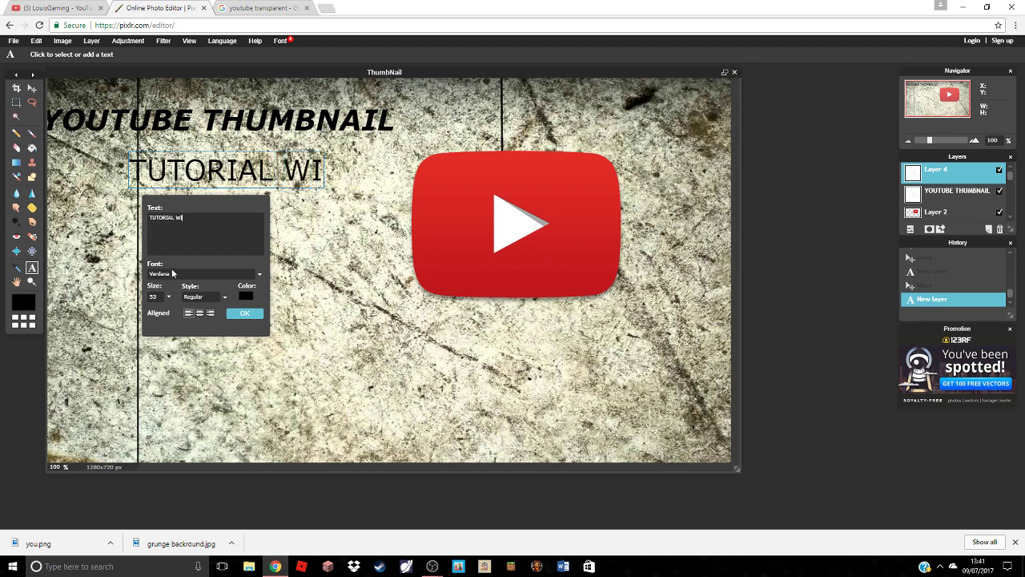
pyautogui.write('TH PIXLE')
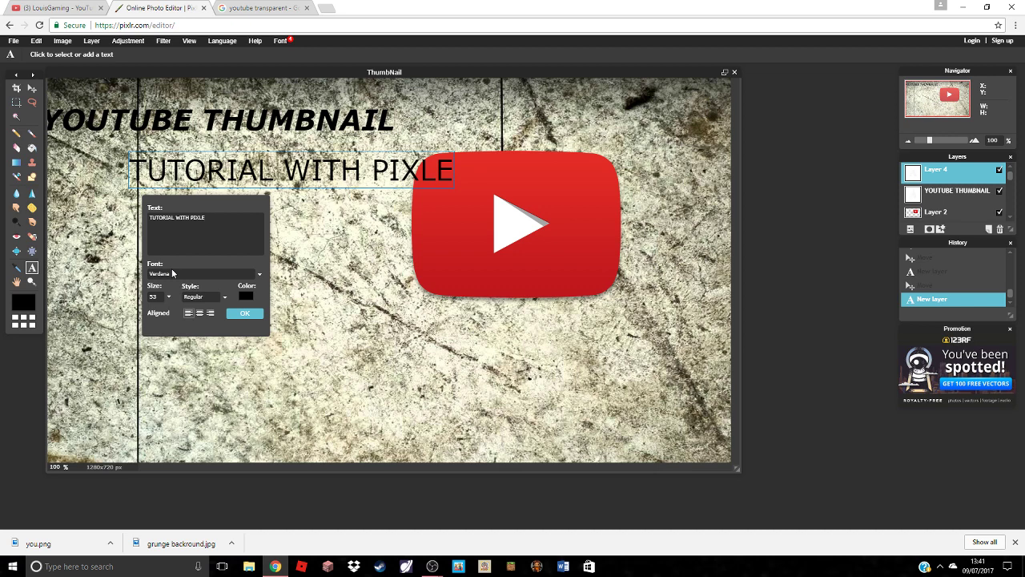
pyautogui.press('BackSpace')
pyautogui.write('R')
# Make TUTORIAL WITH PIXLR bold and commit the text
pyautogui.click(202, 298)
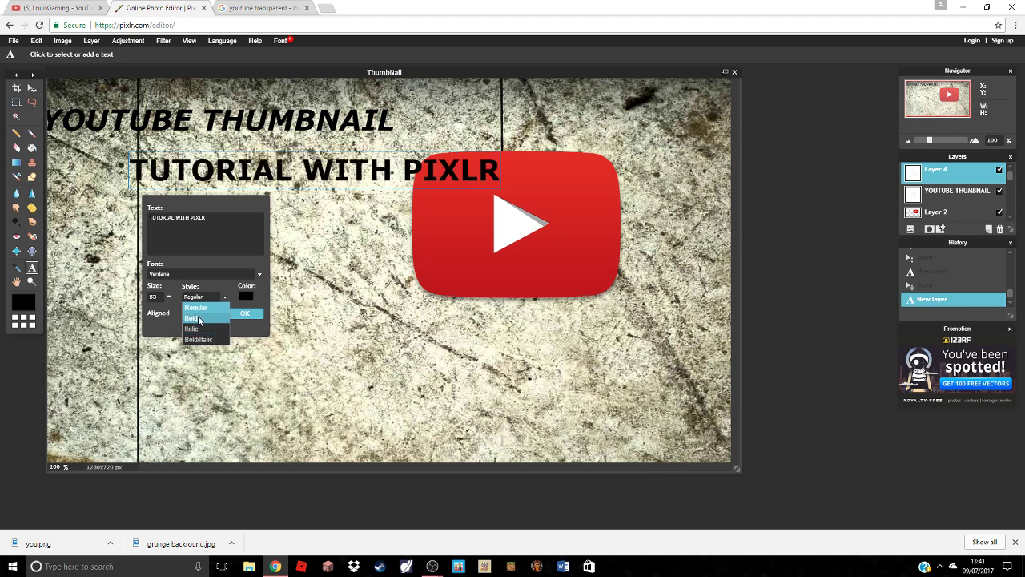
pyautogui.click(193, 317)
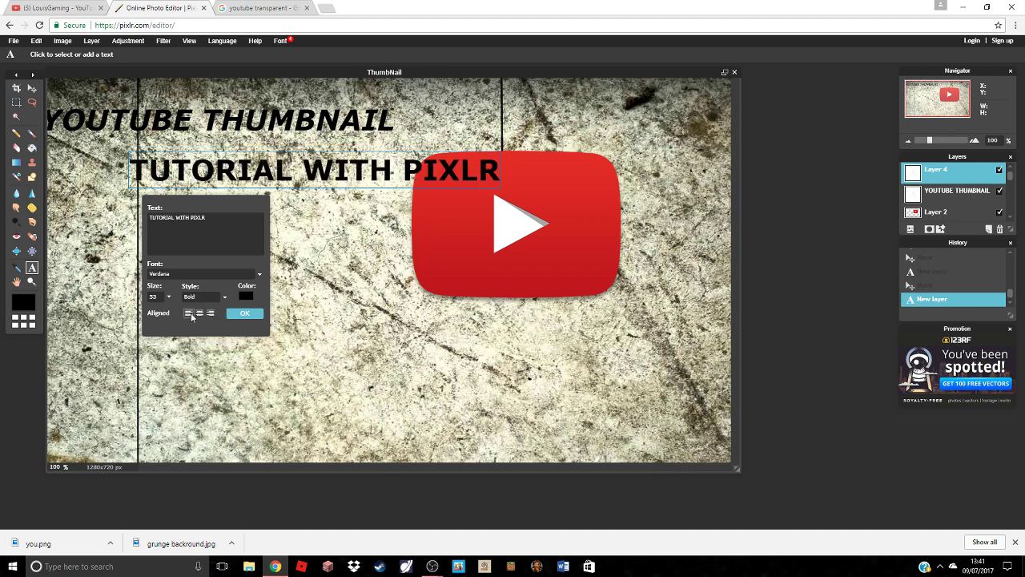
pyautogui.click(245, 313)
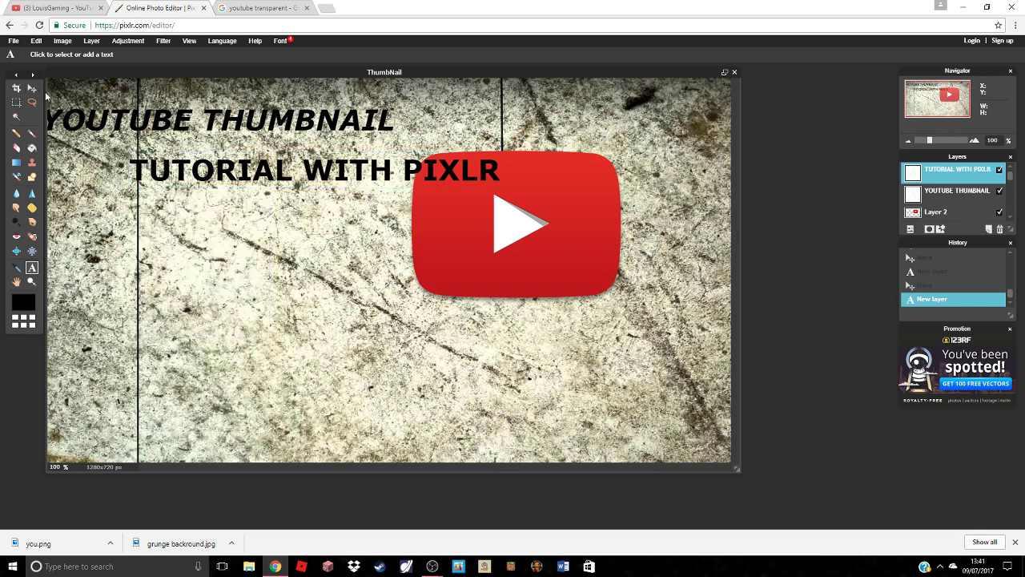
# Move TUTORIAL WITH PIXLR down to the left edge, then nudge it slightly back up
pyautogui.click(33, 88)
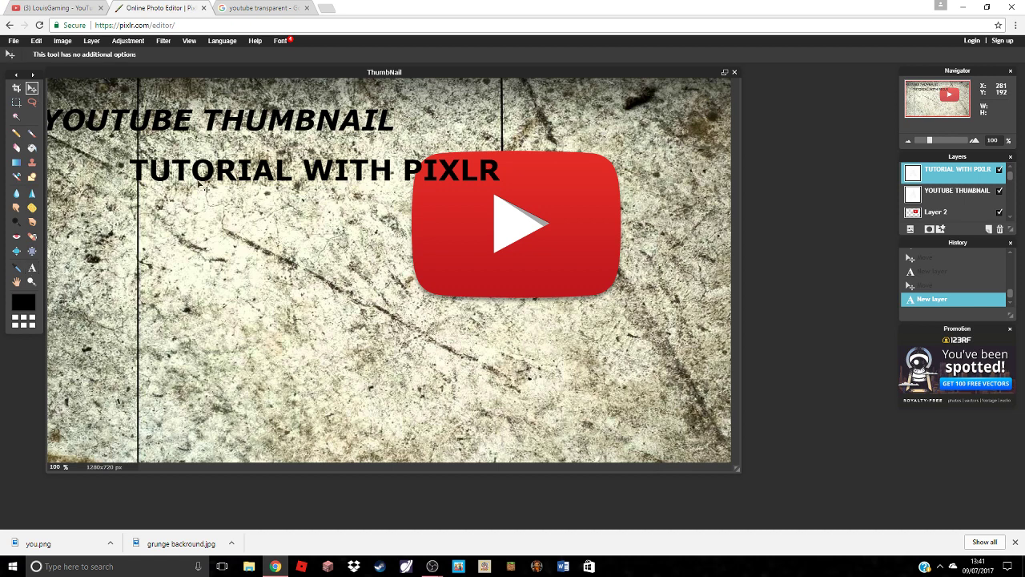
pyautogui.moveTo(206, 182); pyautogui.dragTo(118, 343)
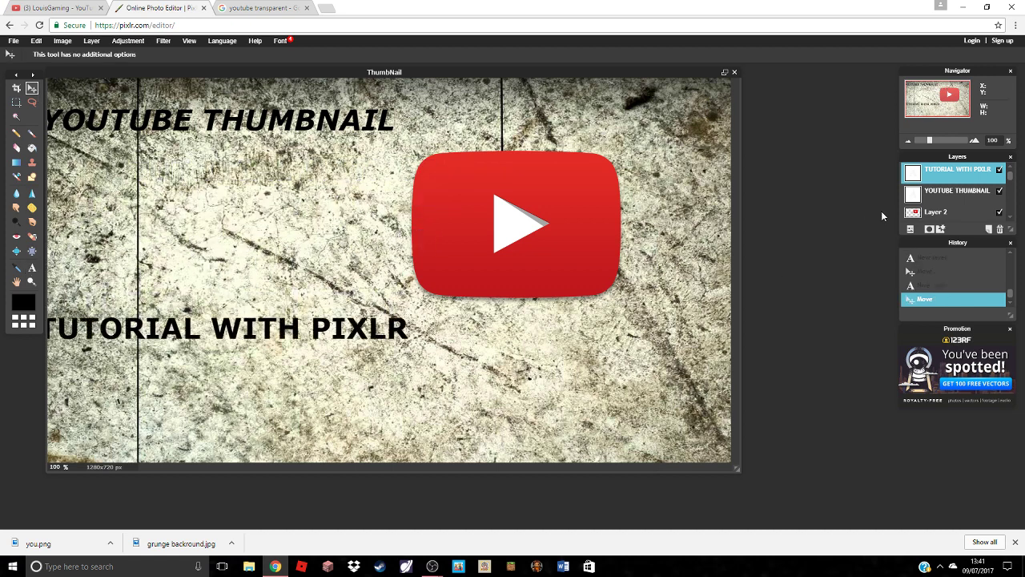
pyautogui.rightClick(984, 170)
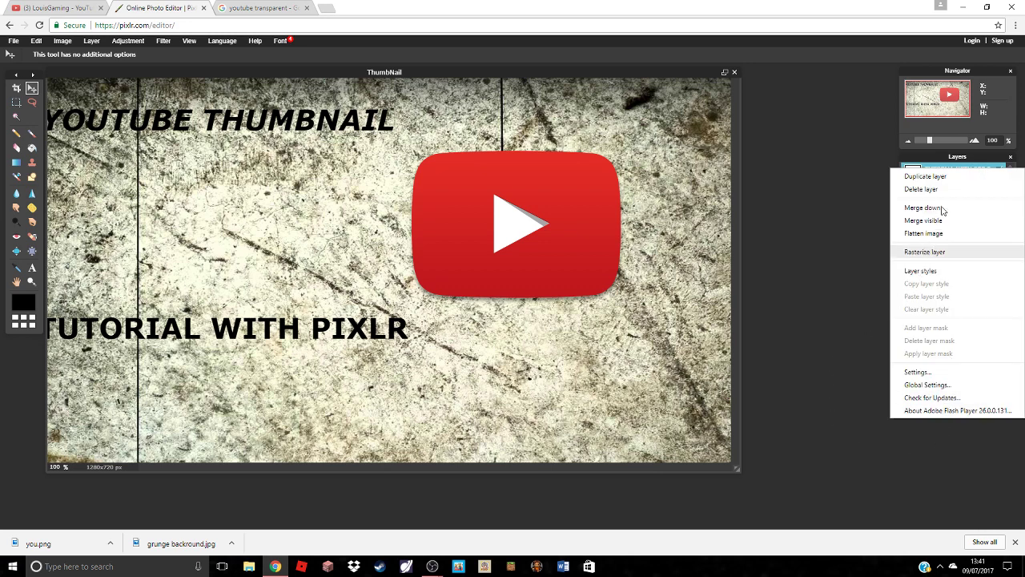
pyautogui.click(878, 177)
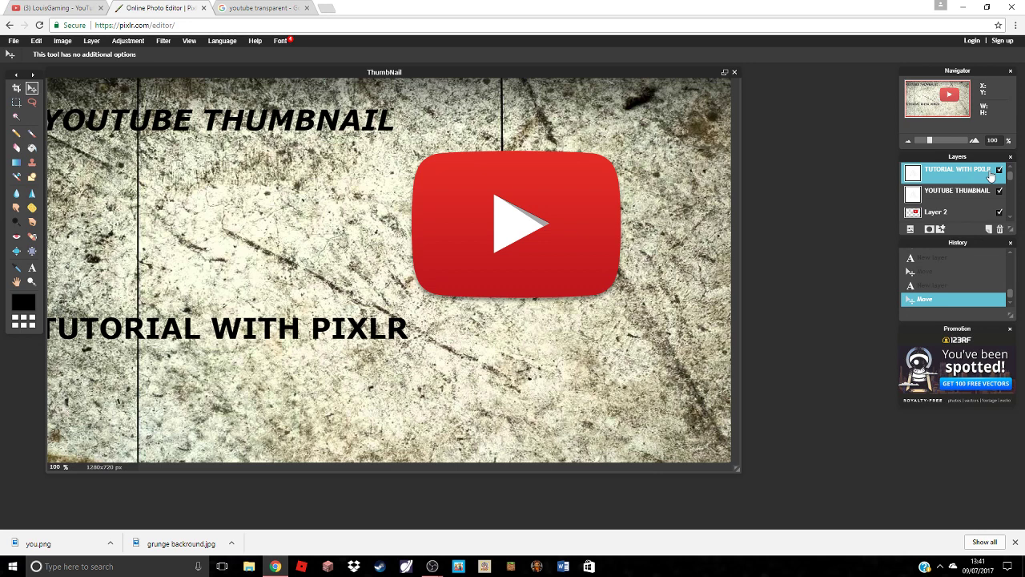
pyautogui.rightClick(965, 168)
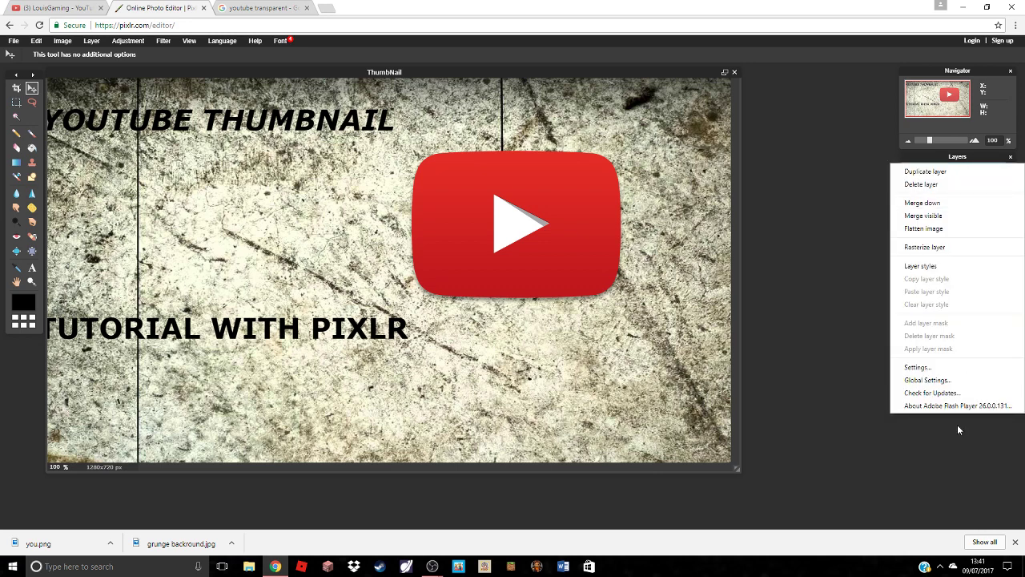
pyautogui.click(855, 387)
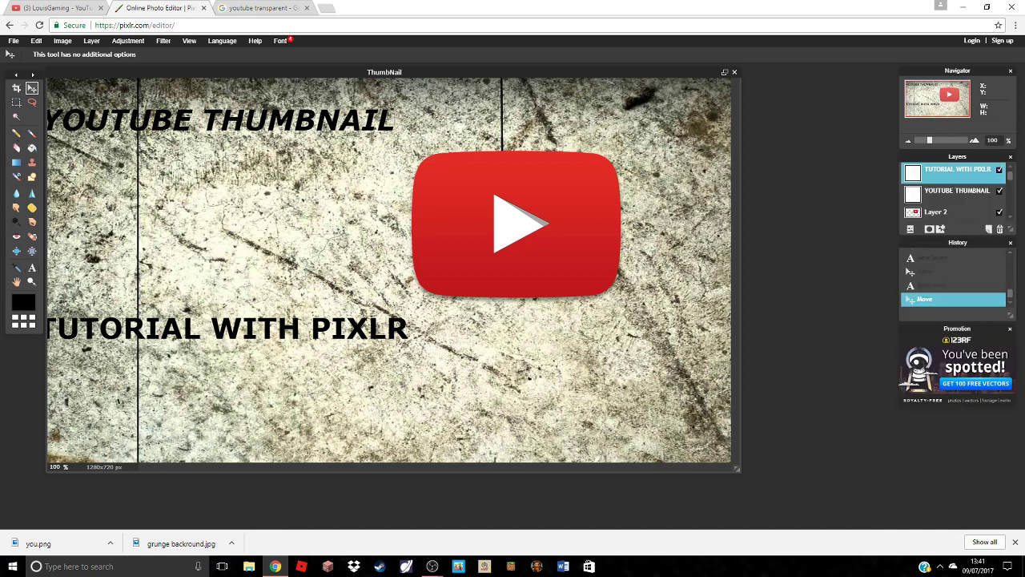
pyautogui.moveTo(340, 331); pyautogui.dragTo(336, 290)
pyautogui.click(32, 268)
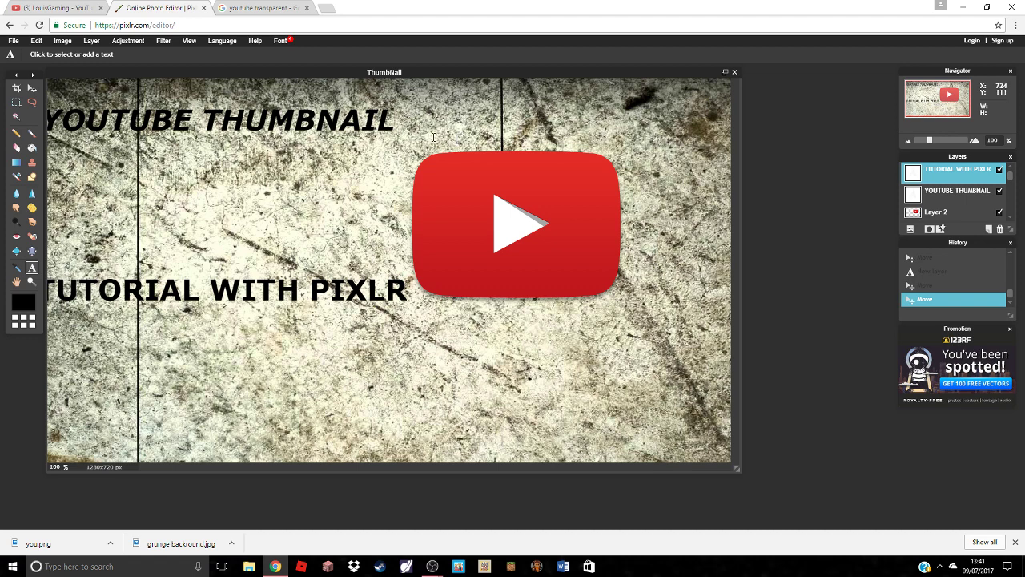
pyautogui.click(386, 108)
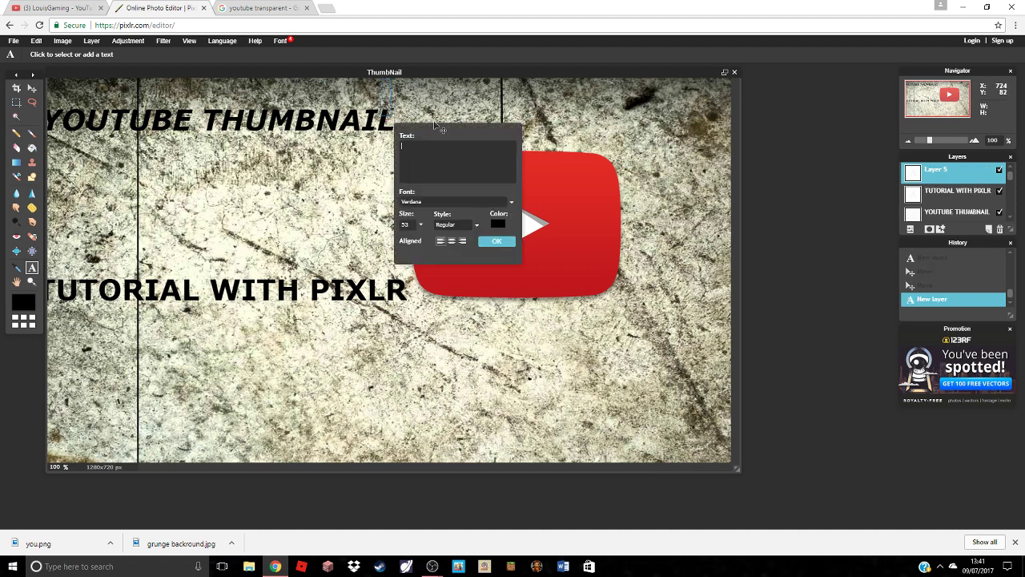
pyautogui.click(484, 242)
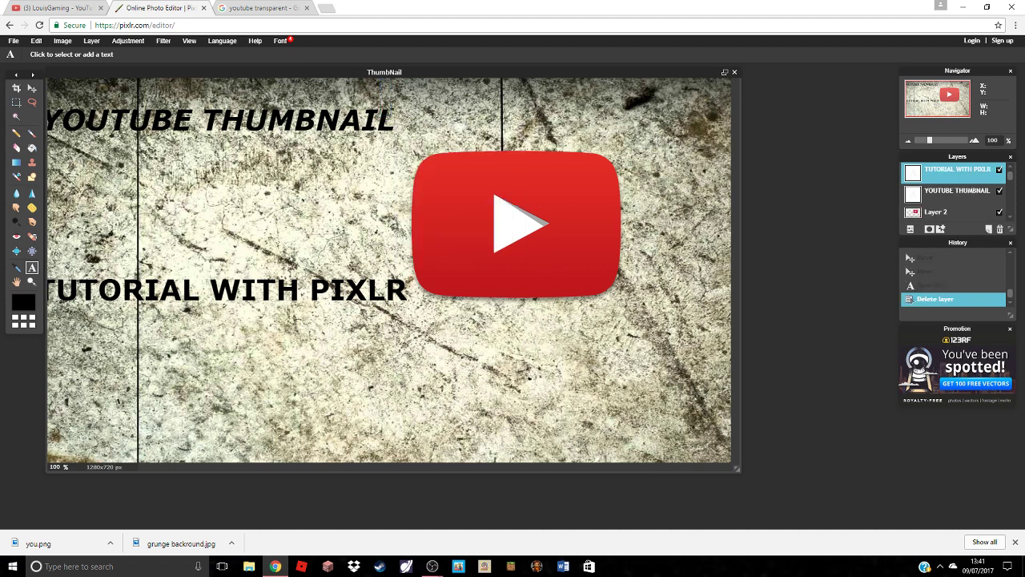
pyautogui.click(406, 120)
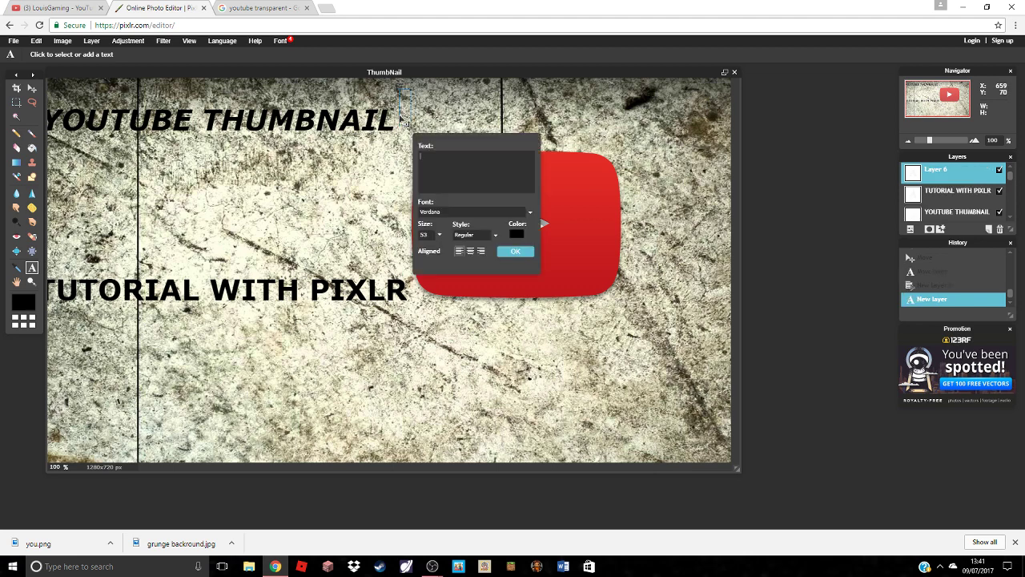
pyautogui.click(515, 251)
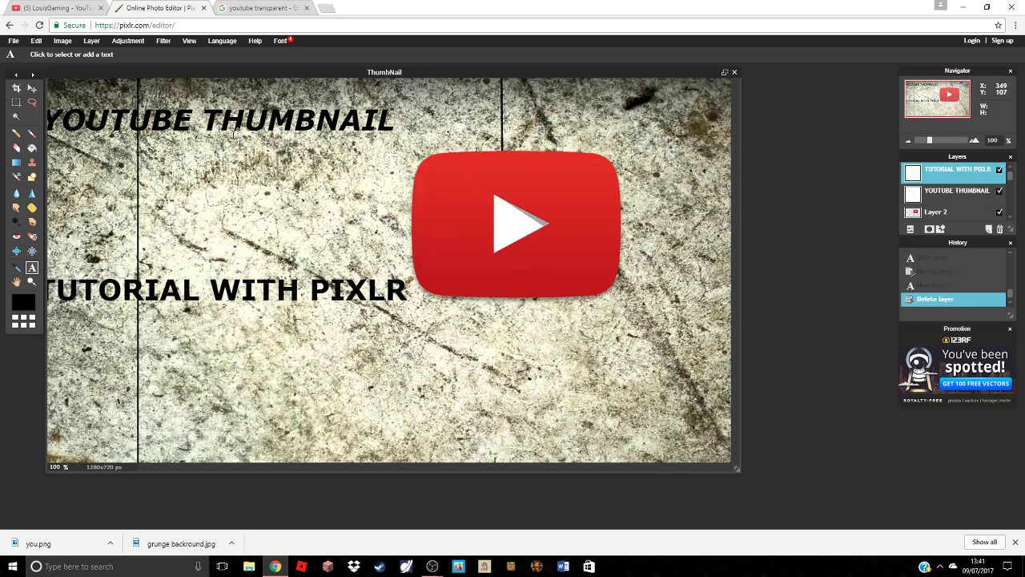
pyautogui.click(237, 126)
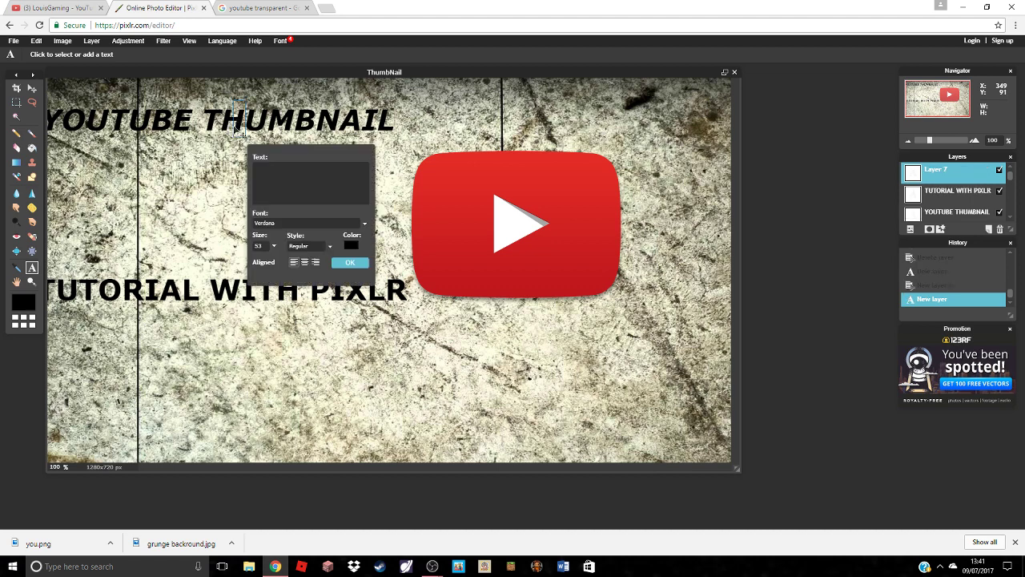
pyautogui.click(351, 262)
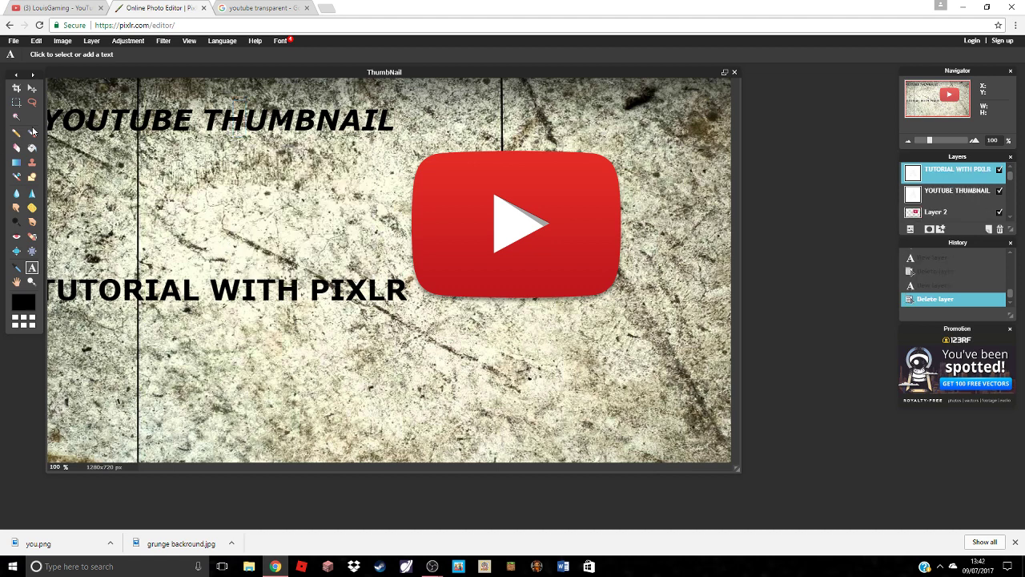
# Return to the youtube transparent image results and clear the address bar
pyautogui.click(241, 8)
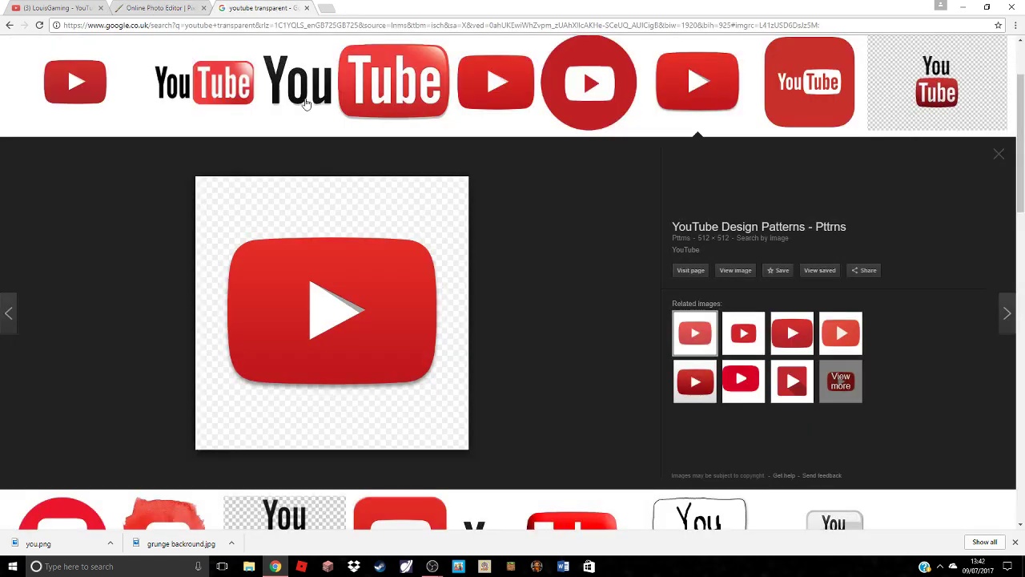
pyautogui.click(239, 25)
pyautogui.press('BackSpace')
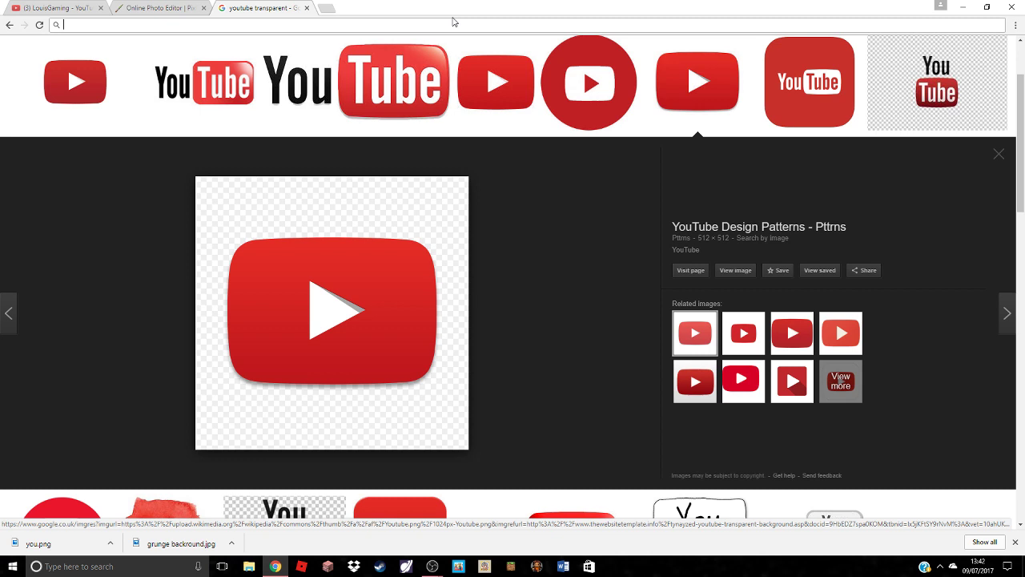
# Search for mouse transparent, then replace the query with computer finger transparent and run it
pyautogui.write('mouse')
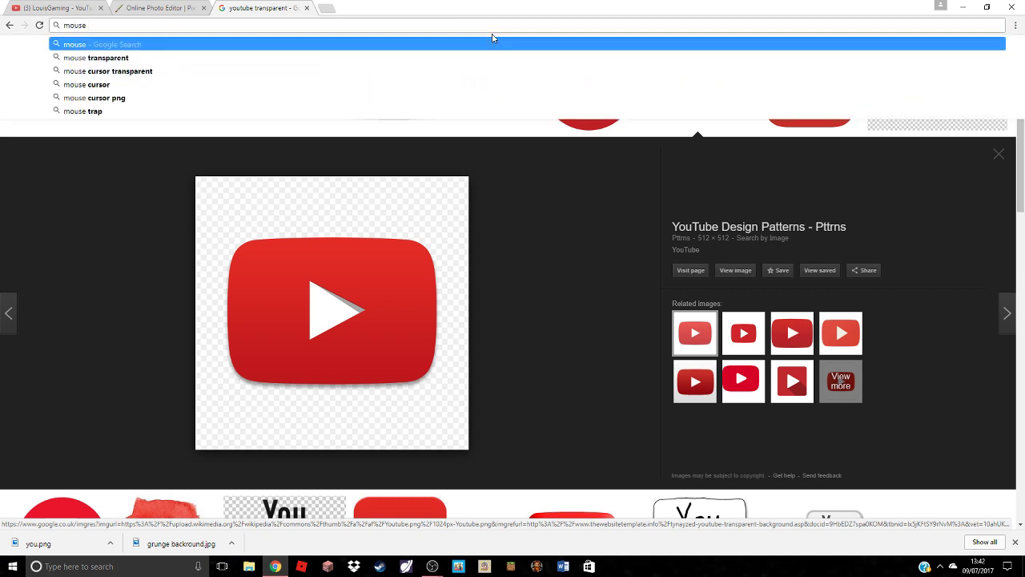
pyautogui.click(88, 62)
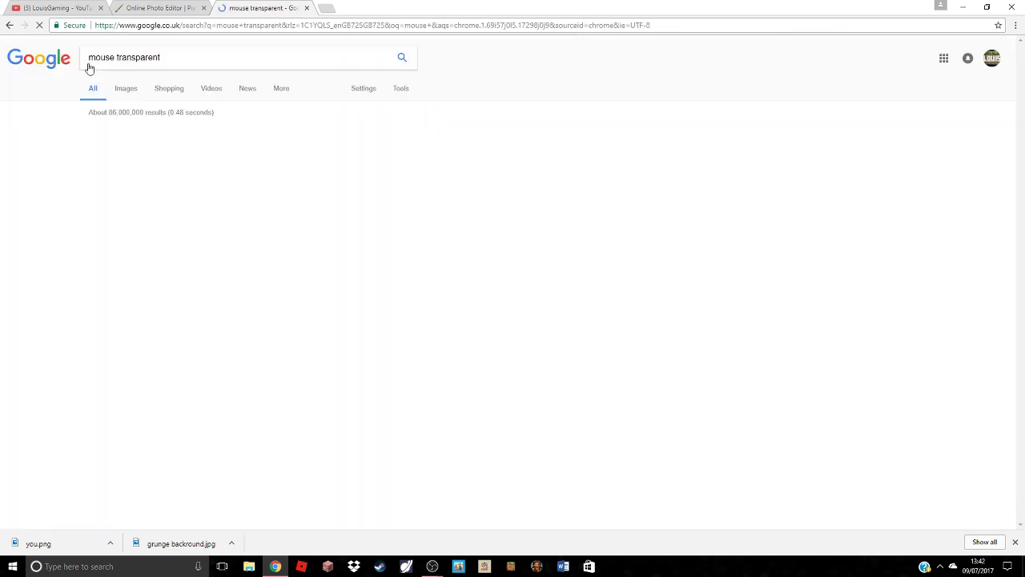
pyautogui.click(168, 57)
pyautogui.hotkey('ctrl', 'a')
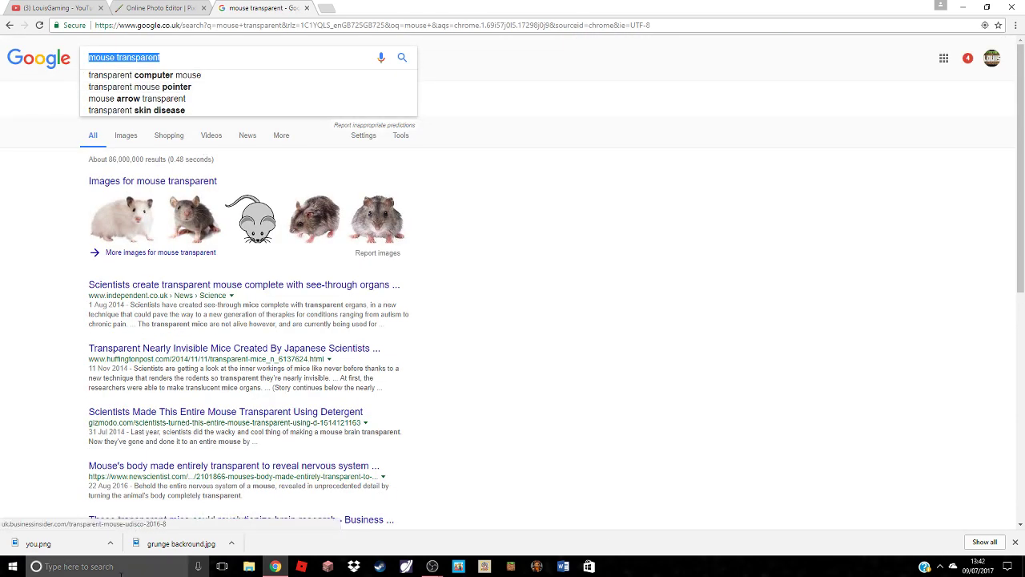
pyautogui.press('BackSpace')
pyautogui.write('co')
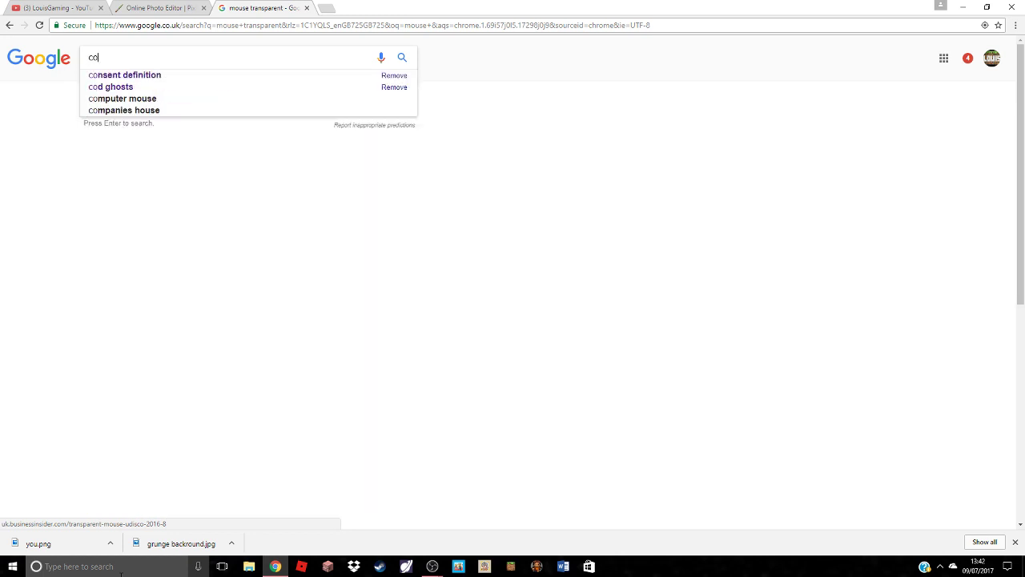
pyautogui.write('mput')
pyautogui.press('BackSpace')
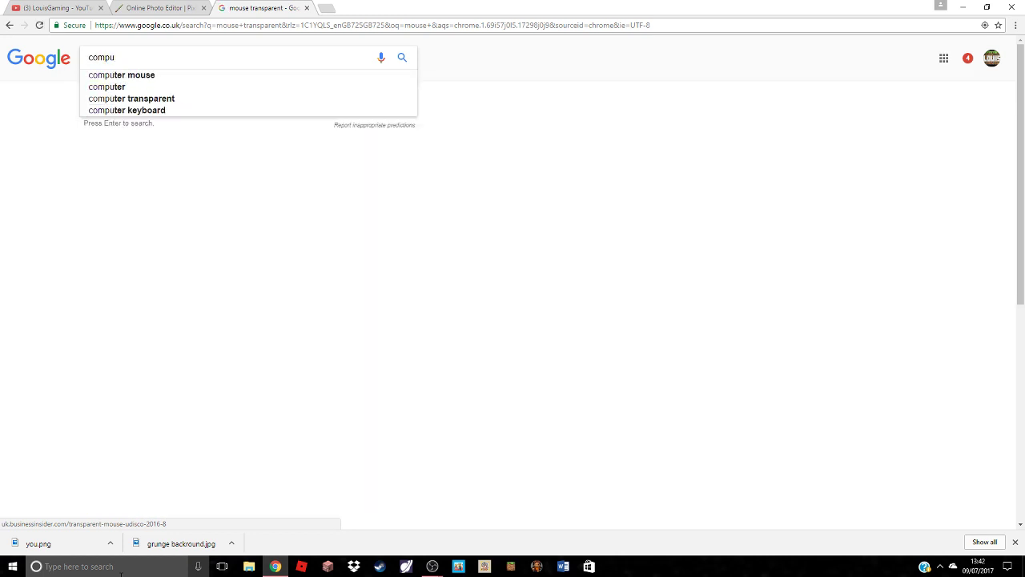
pyautogui.write('ter fing')
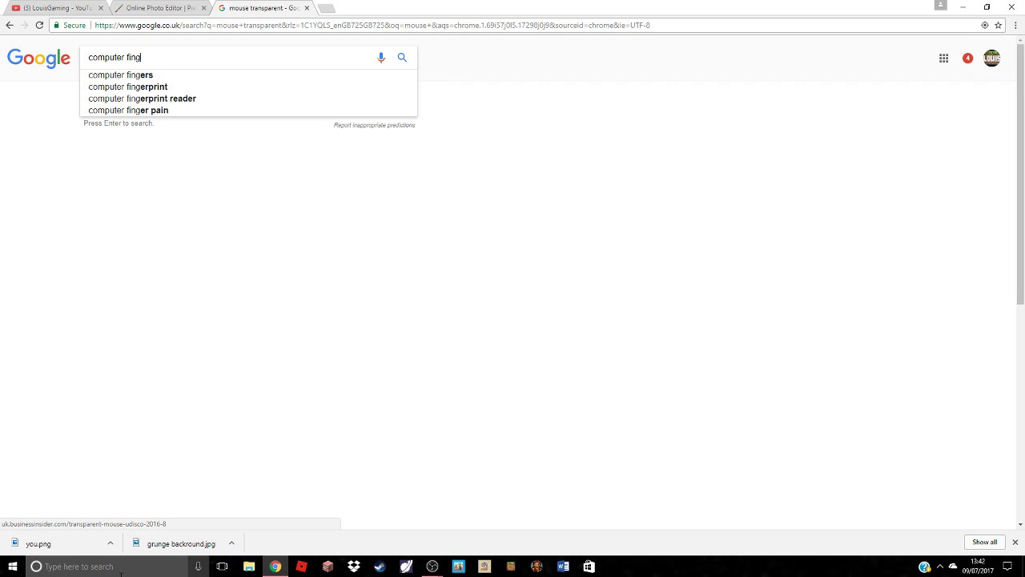
pyautogui.write('er t')
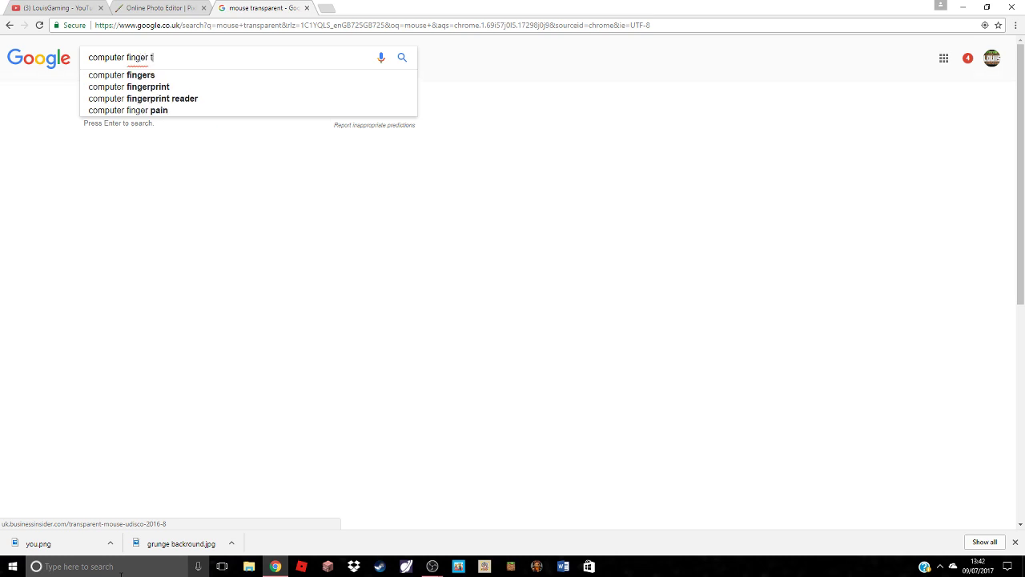
pyautogui.write('ranspar')
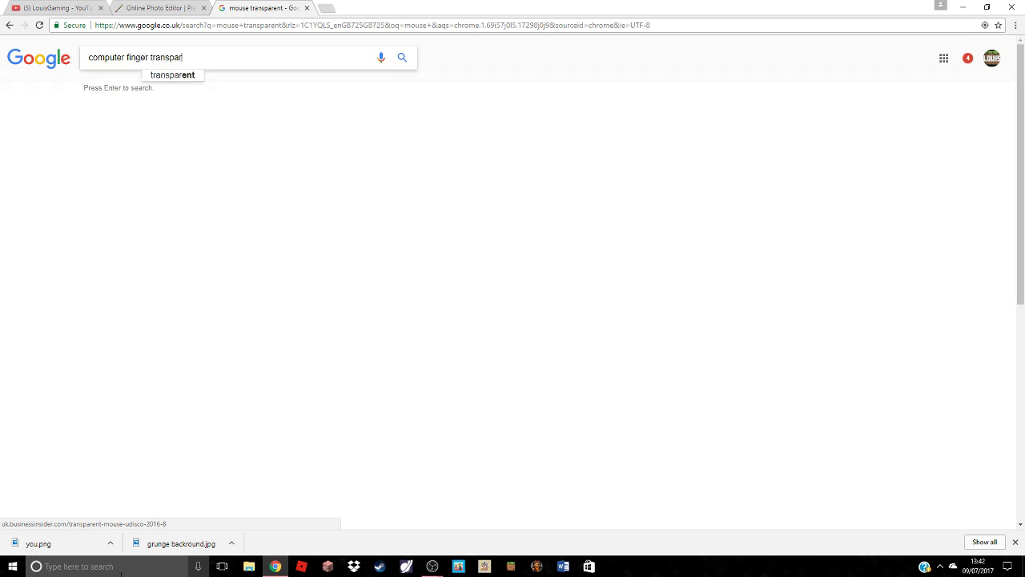
pyautogui.write('ent')
pyautogui.press('Return')
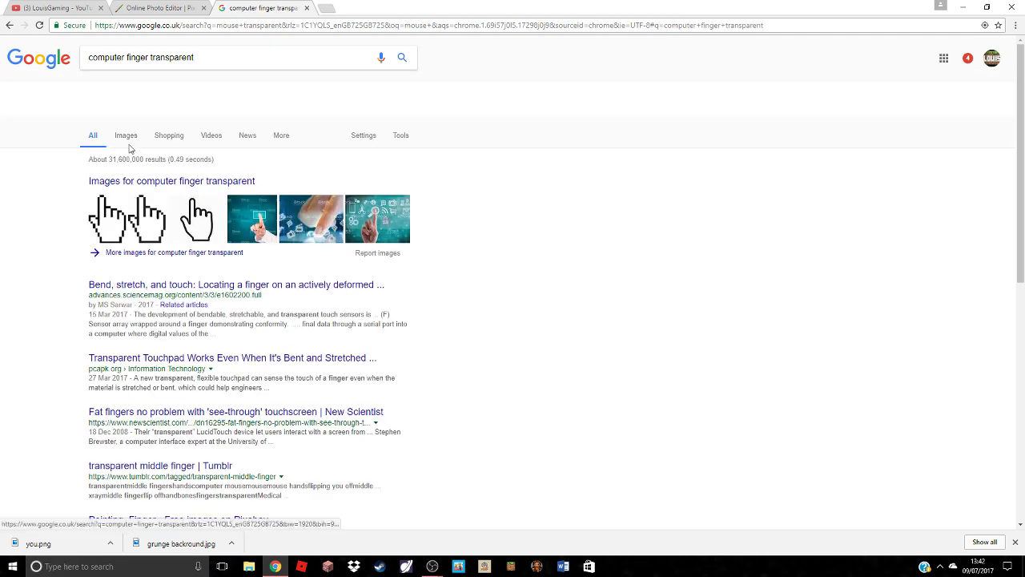
# Switch to image results and preview the first pixel hand image, then cancel saving it
pyautogui.click(134, 137)
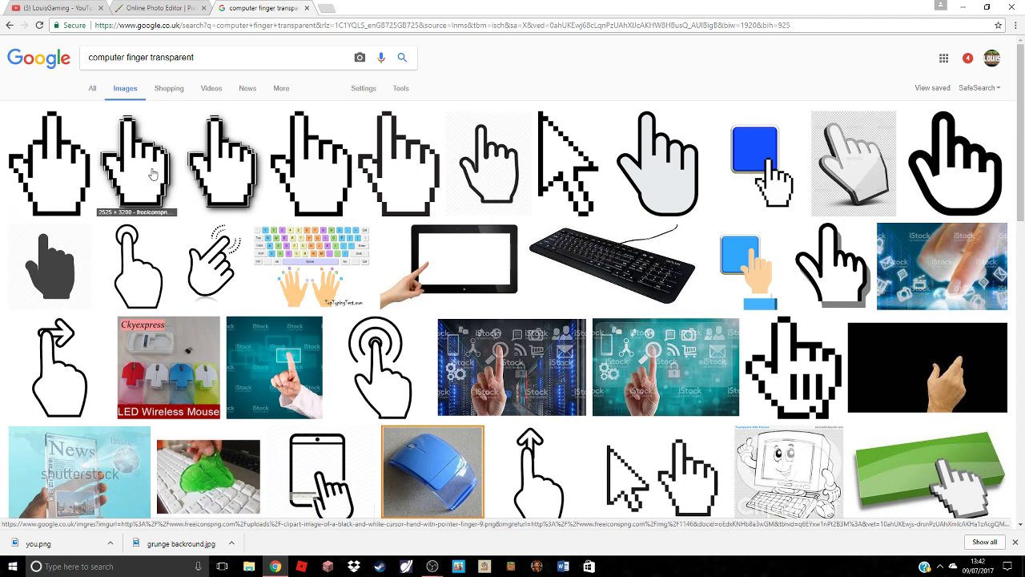
pyautogui.click(70, 184)
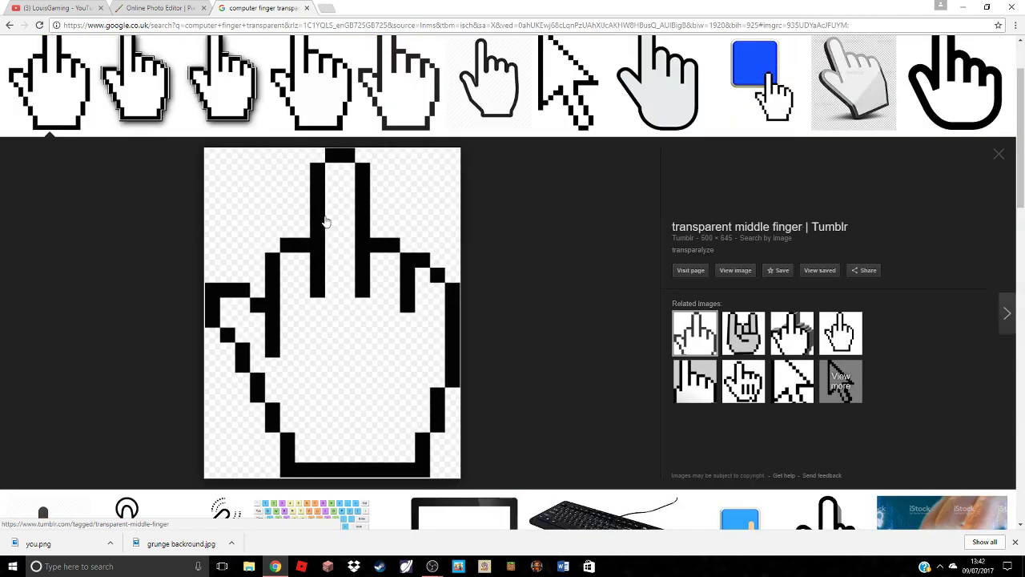
pyautogui.rightClick(326, 221)
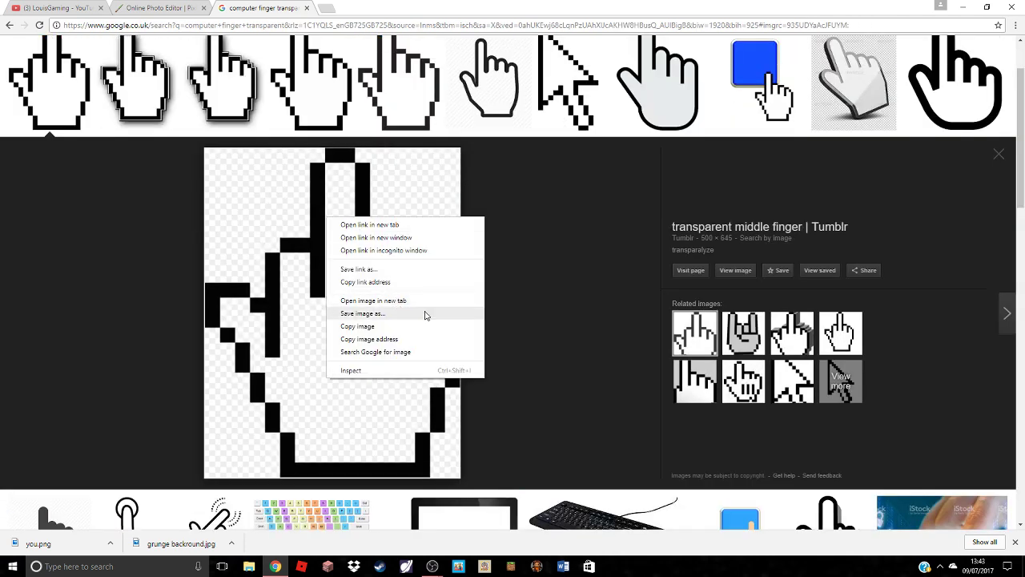
pyautogui.click(413, 313)
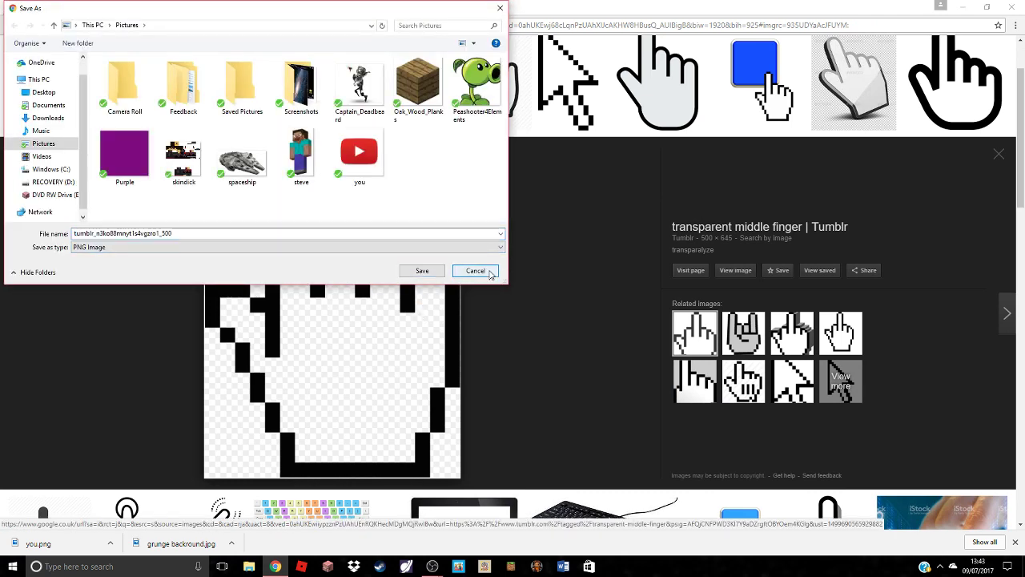
pyautogui.click(495, 272)
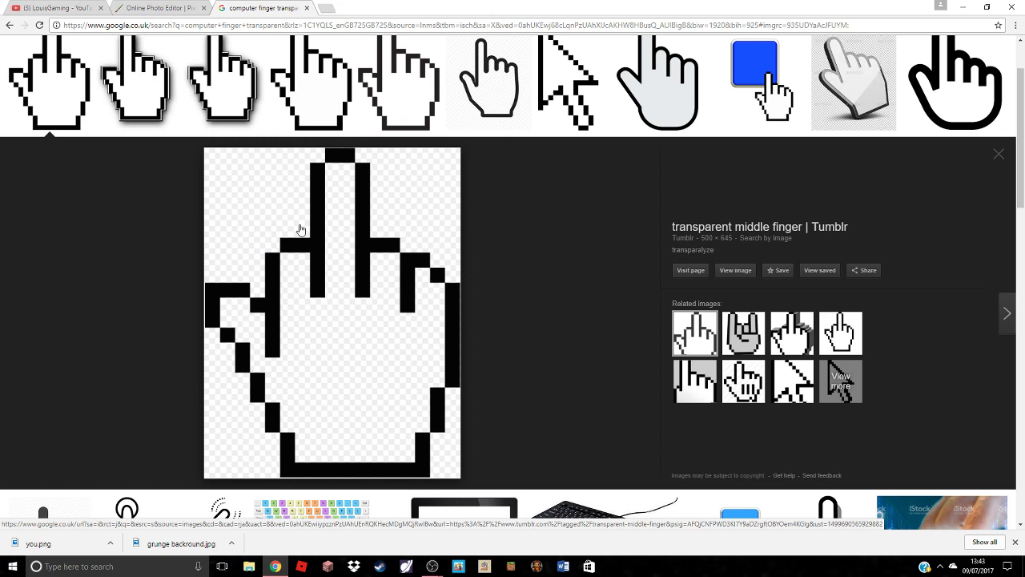
# Save the Pixabay 'Mouse, Click' hand cursor image as cursor
pyautogui.scroll(1, 293, 230)
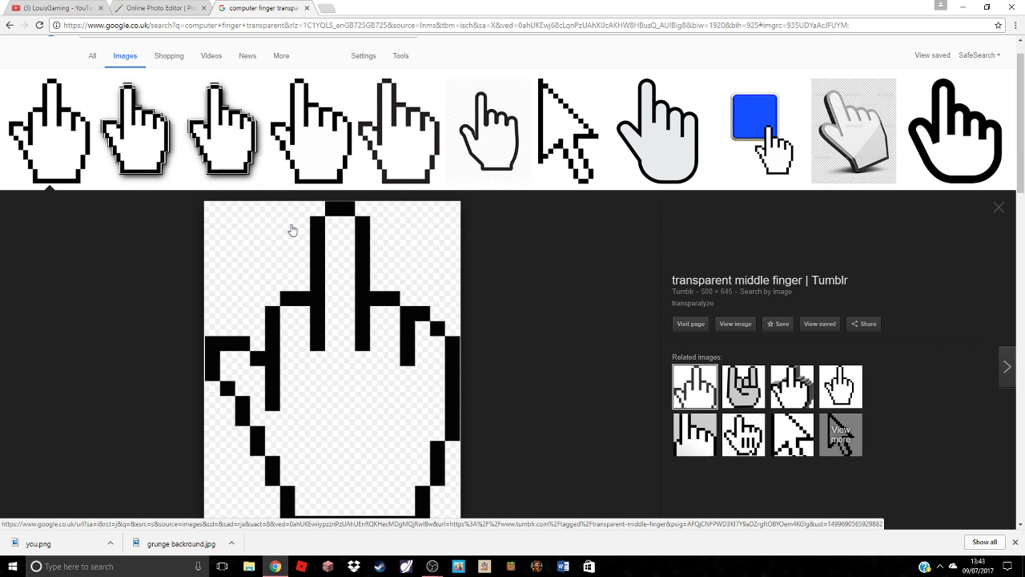
pyautogui.scroll(1, 96, 236)
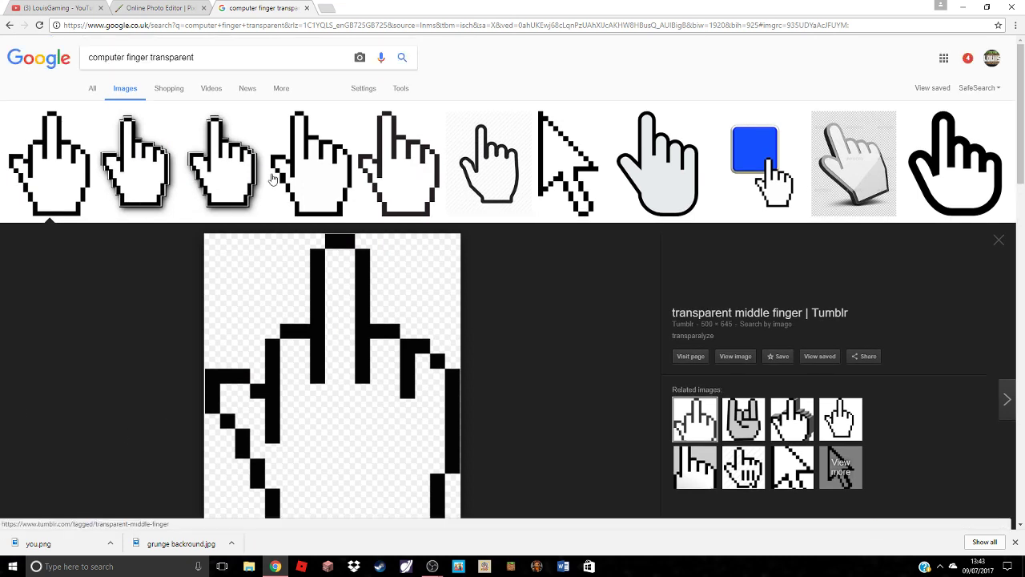
pyautogui.click(297, 191)
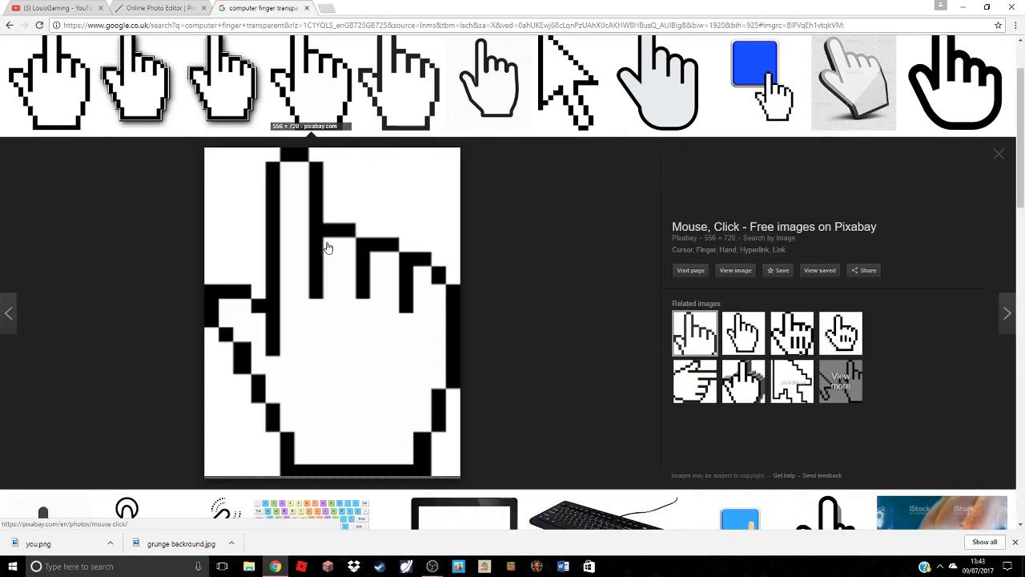
pyautogui.rightClick(327, 248)
pyautogui.click(423, 340)
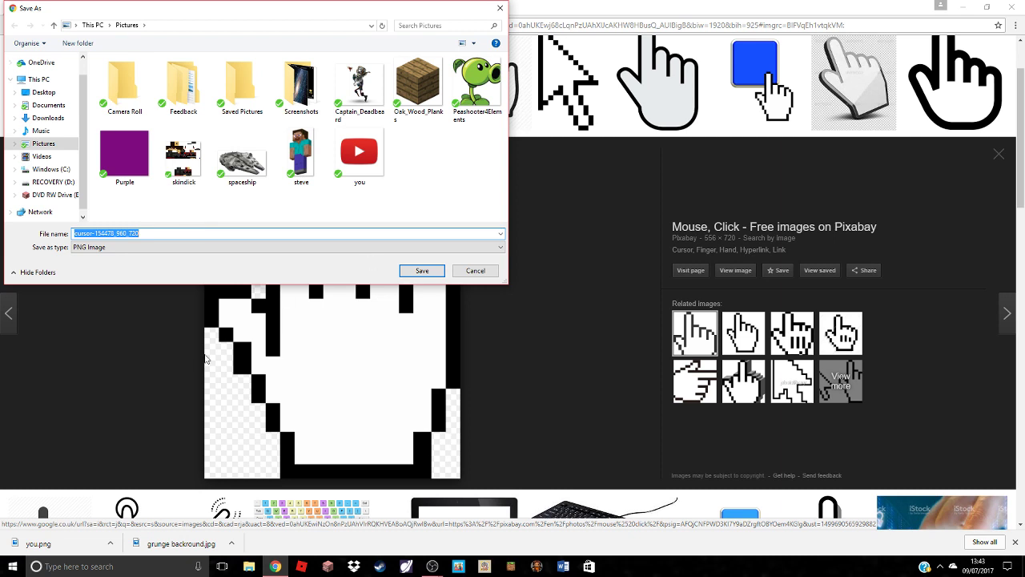
pyautogui.write('cur')
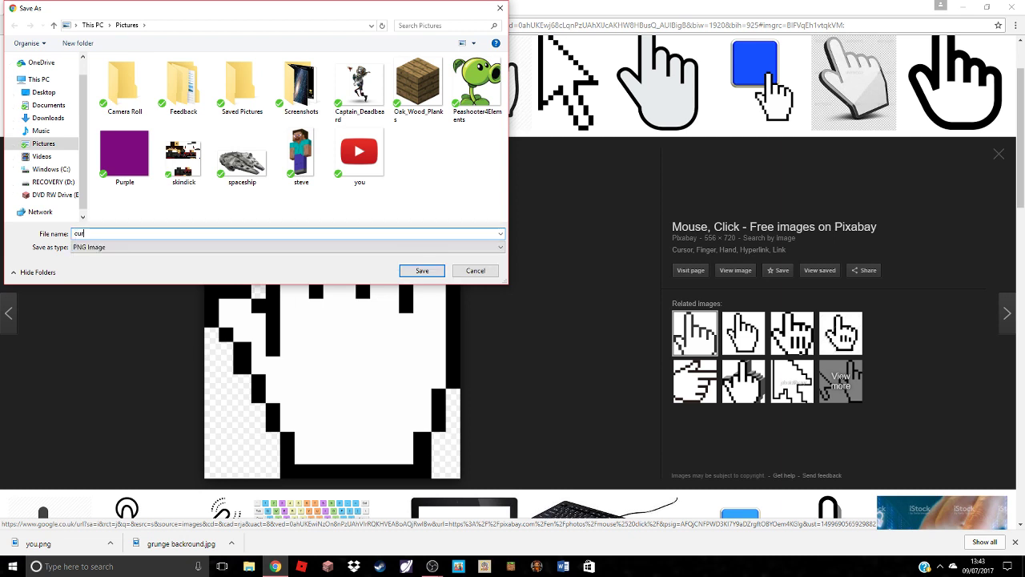
pyautogui.write('sor')
pyautogui.press('Return')
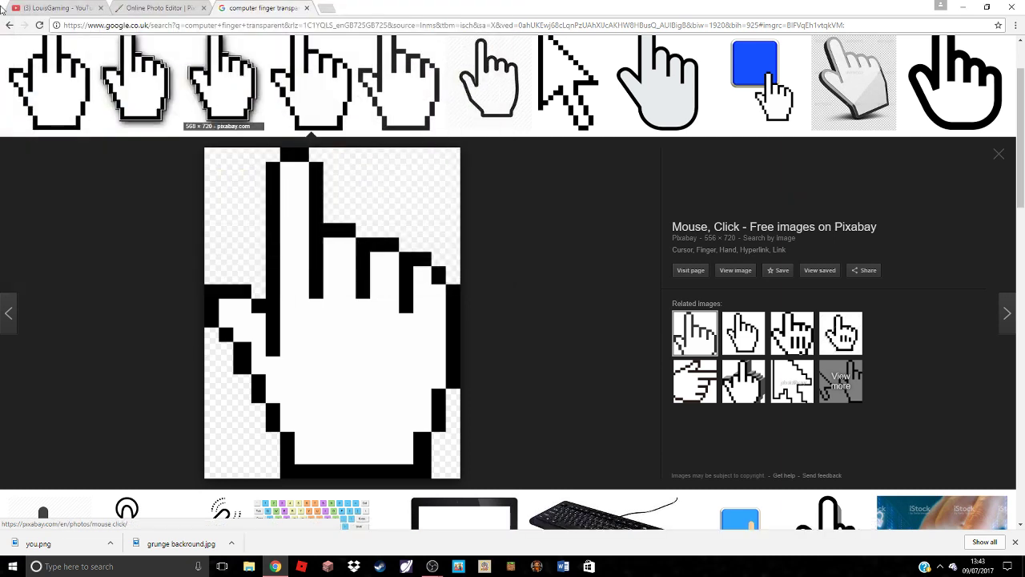
# Open the saved cursor.png image in Pixlr Editor
pyautogui.click(160, 8)
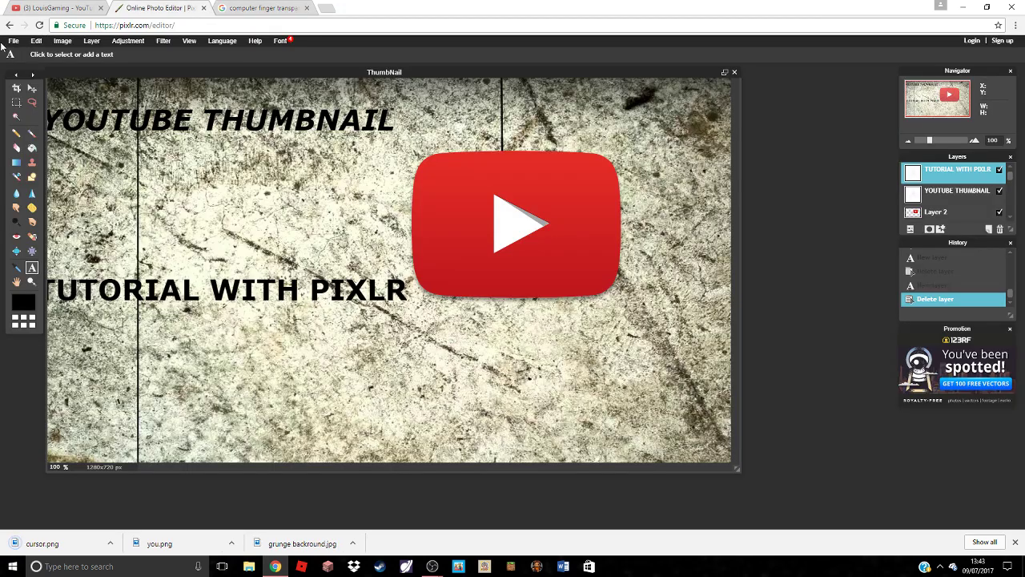
pyautogui.click(14, 41)
pyautogui.click(36, 40)
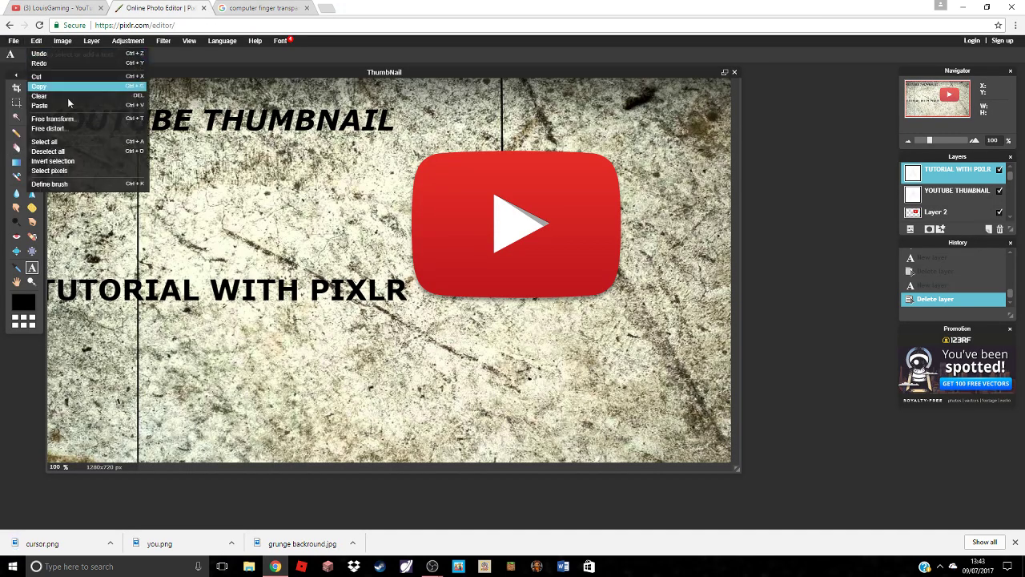
pyautogui.click(13, 41)
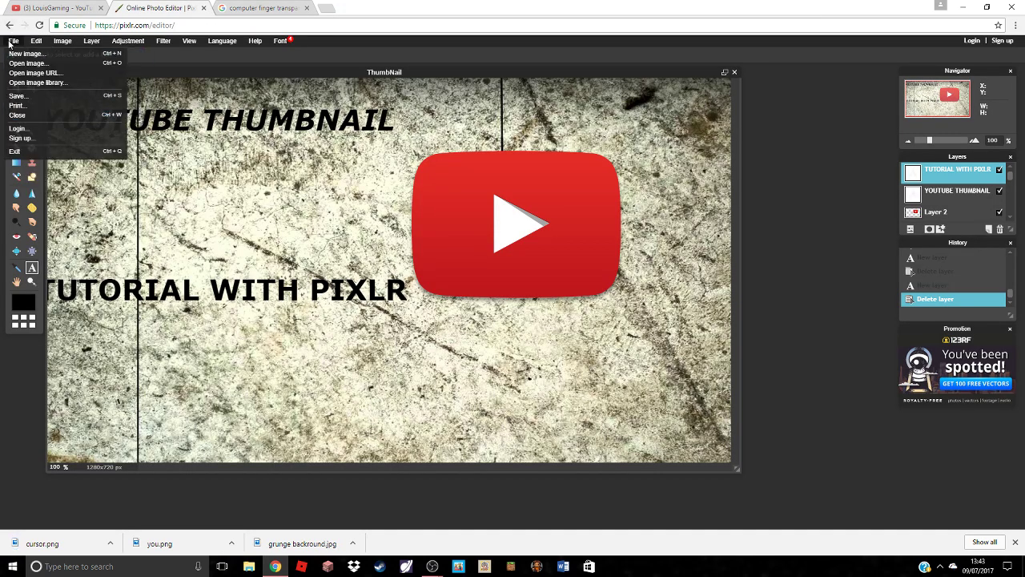
pyautogui.click(34, 63)
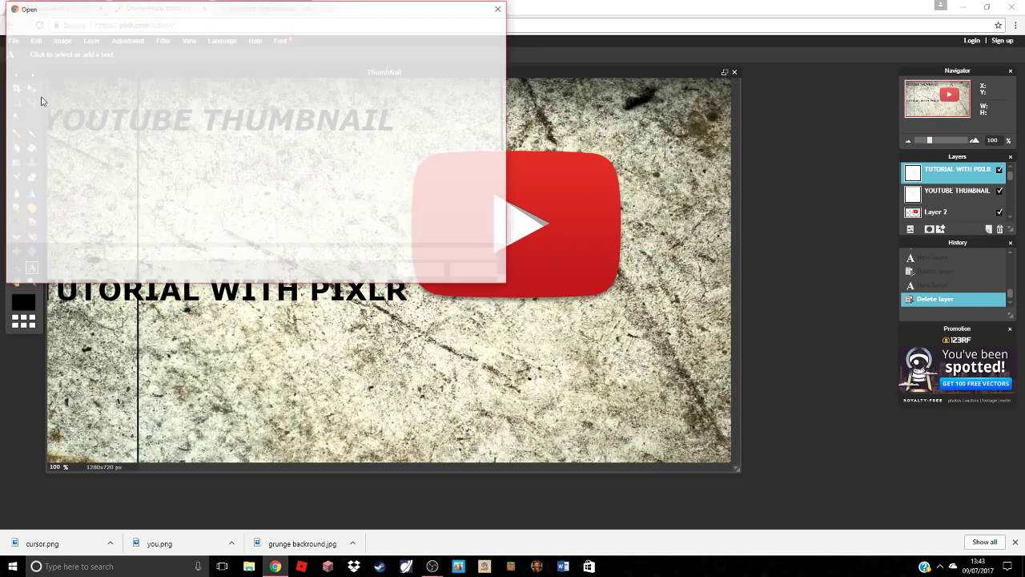
pyautogui.scroll(-2, 162, 214)
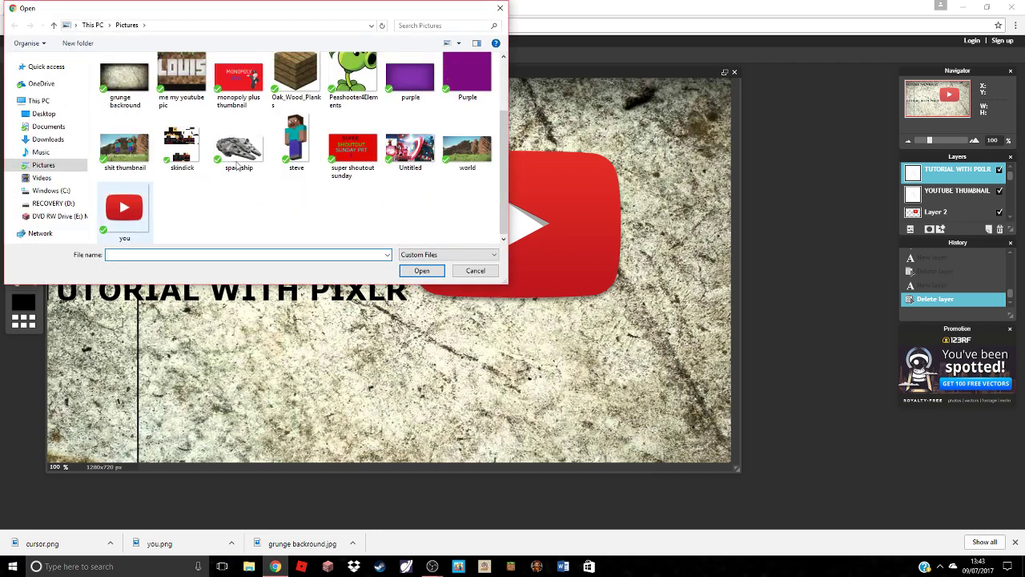
pyautogui.scroll(2, 162, 214)
pyautogui.click(411, 84)
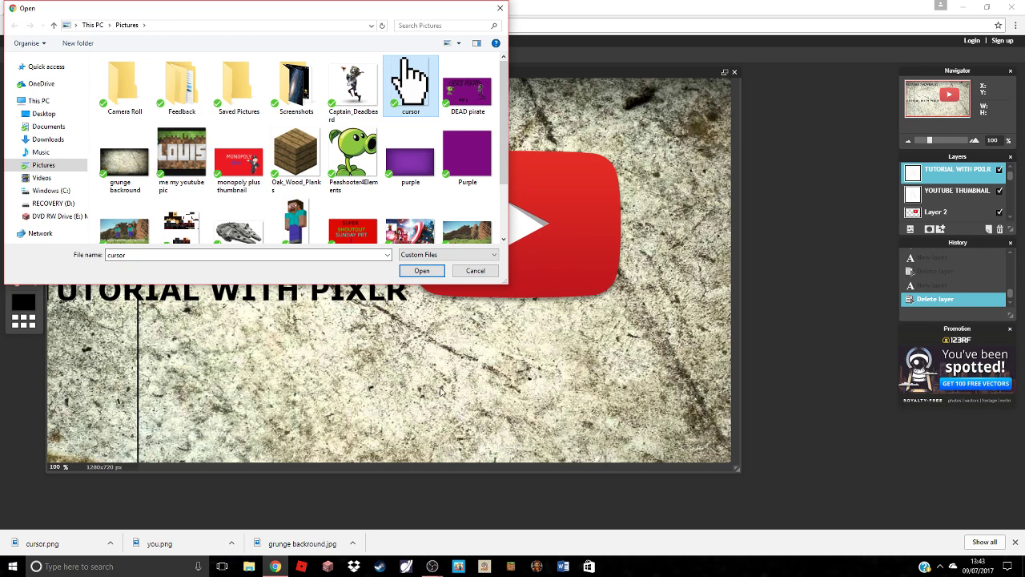
pyautogui.click(436, 271)
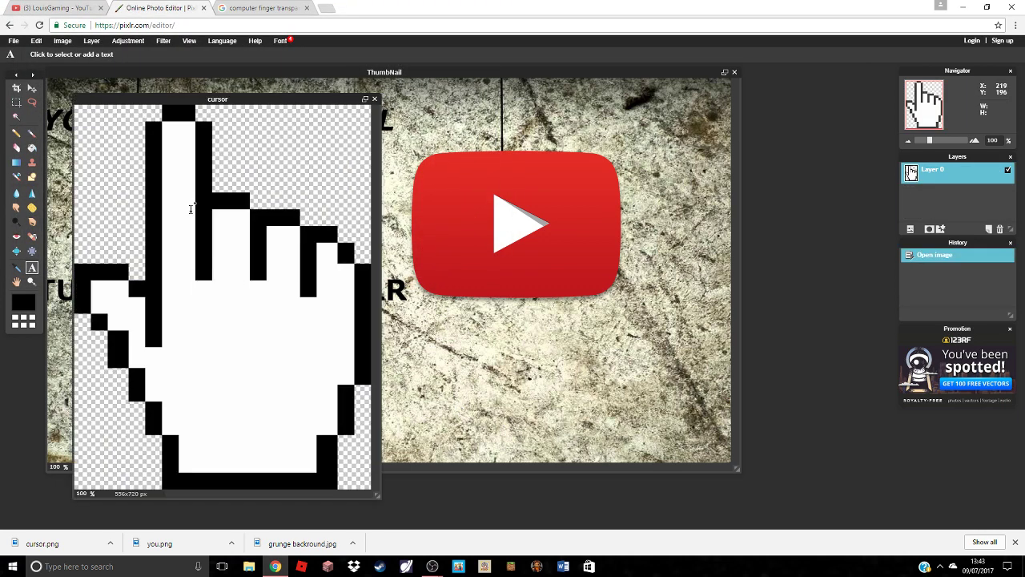
# Copy the whole cursor image and paste it into ThumbNail as a new layer
pyautogui.hotkey('ctrl', 'a')
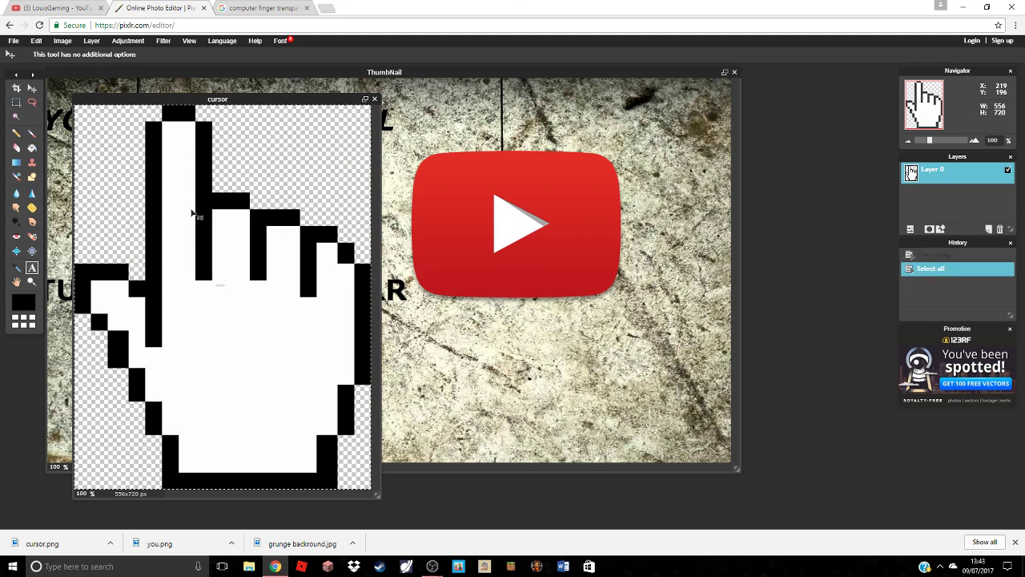
pyautogui.hotkey('ctrl', 'c')
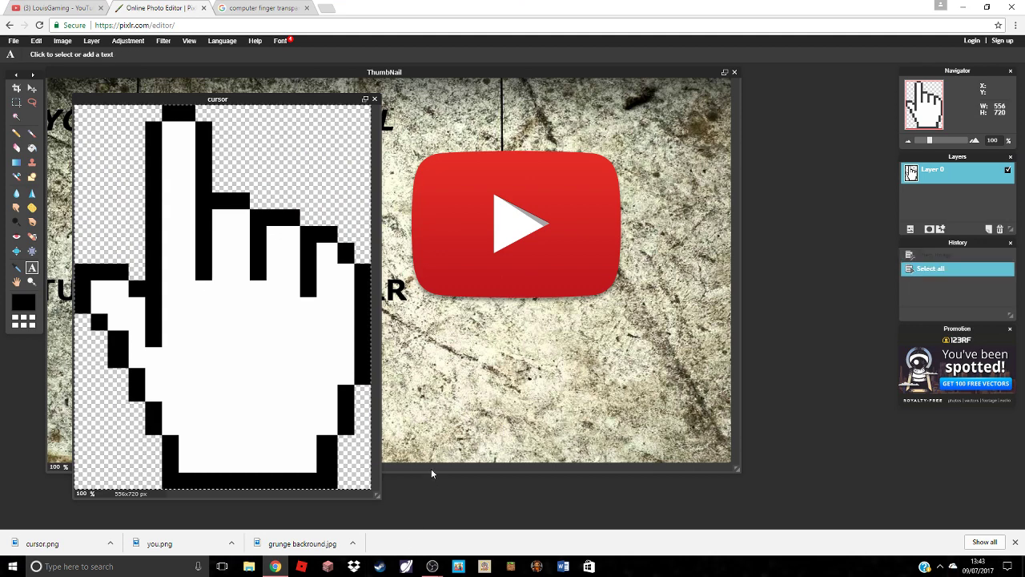
pyautogui.click(447, 429)
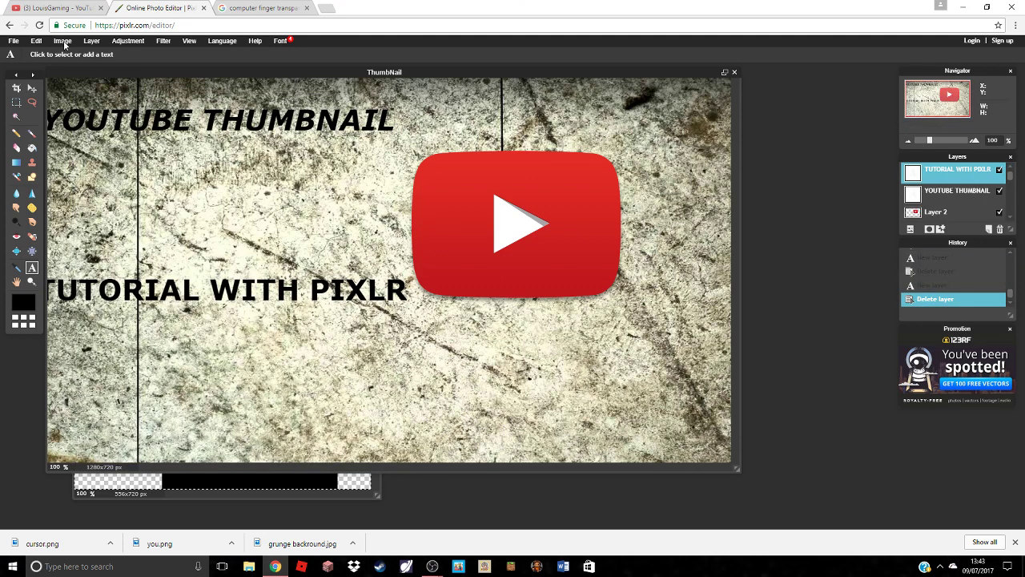
pyautogui.click(32, 88)
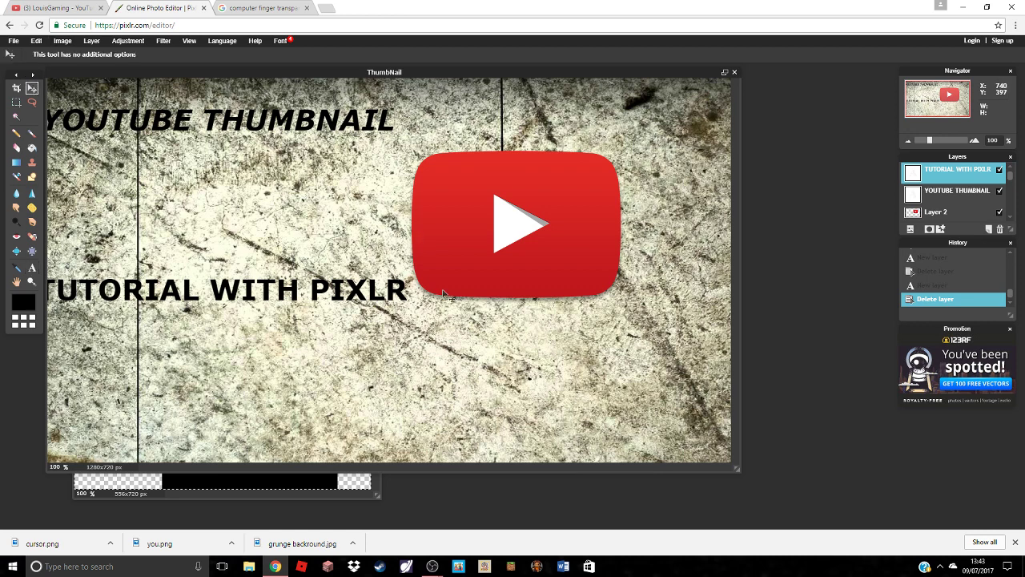
pyautogui.hotkey('ctrl', 'v')
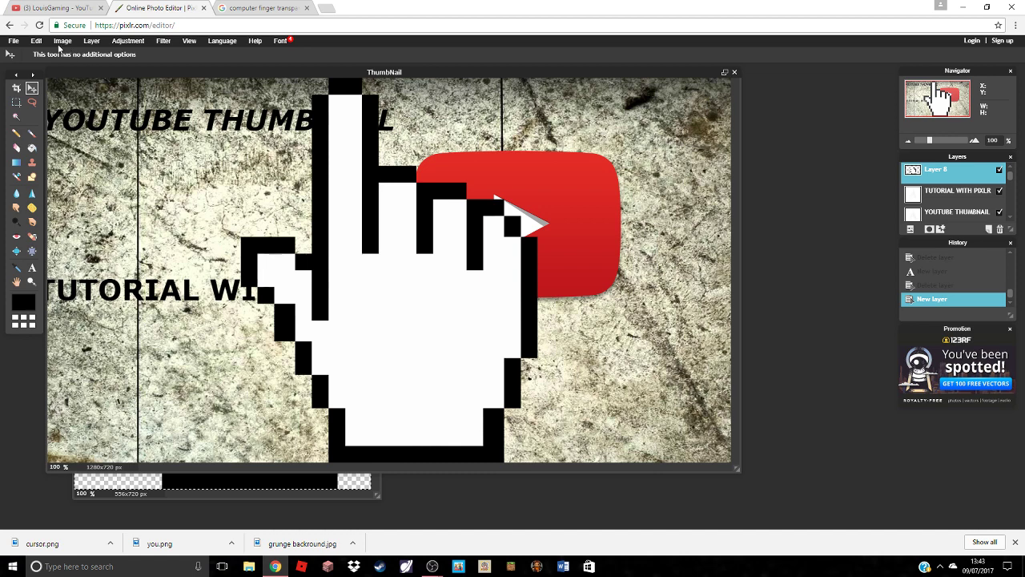
# Free-transform the hand: scale it down, tilt it, and rest its fingertip on the logo's lower edge
pyautogui.click(34, 41)
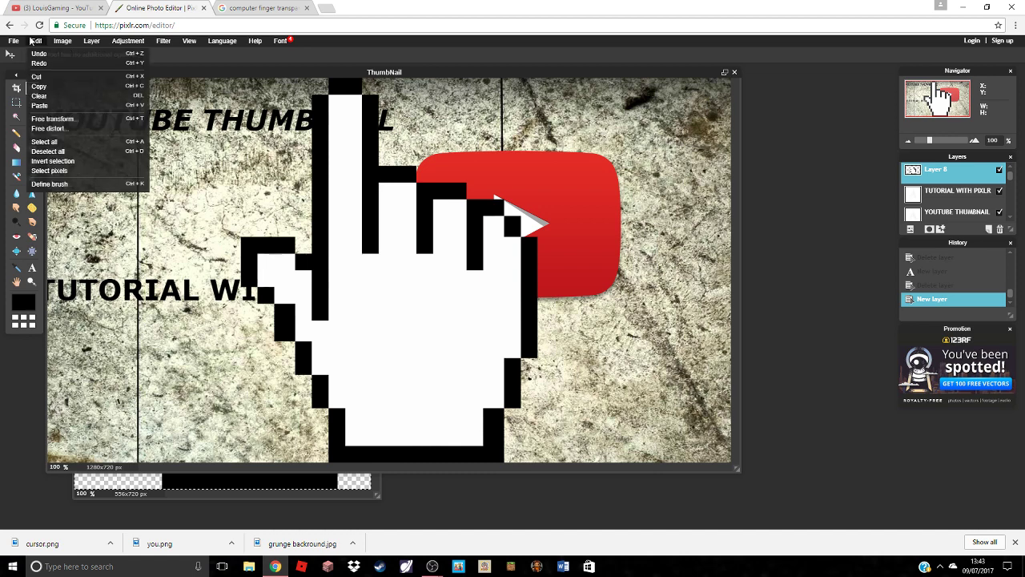
pyautogui.click(71, 119)
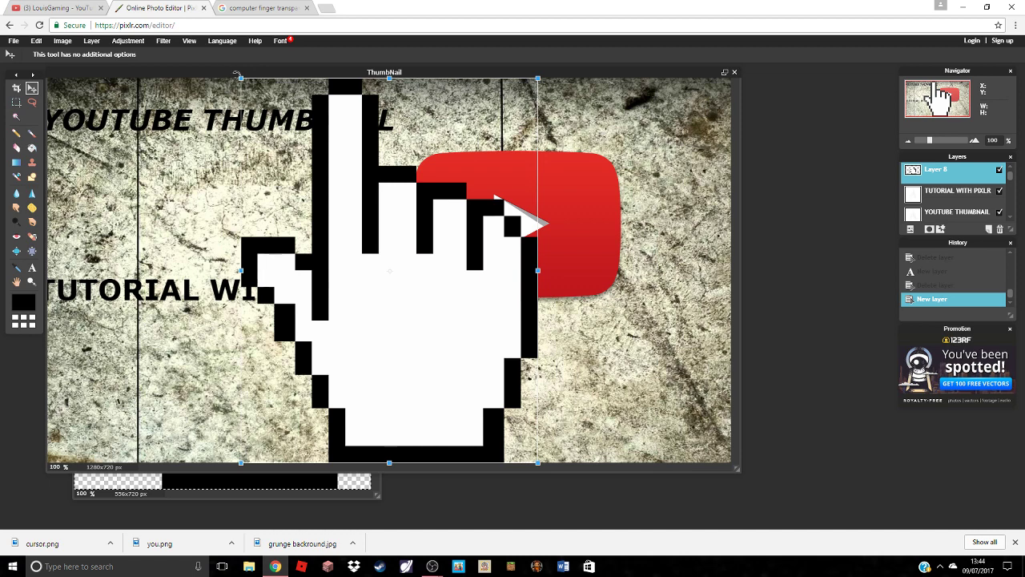
pyautogui.moveTo(240, 77); pyautogui.dragTo(317, 185)
pyautogui.moveTo(474, 186); pyautogui.dragTo(556, 270)
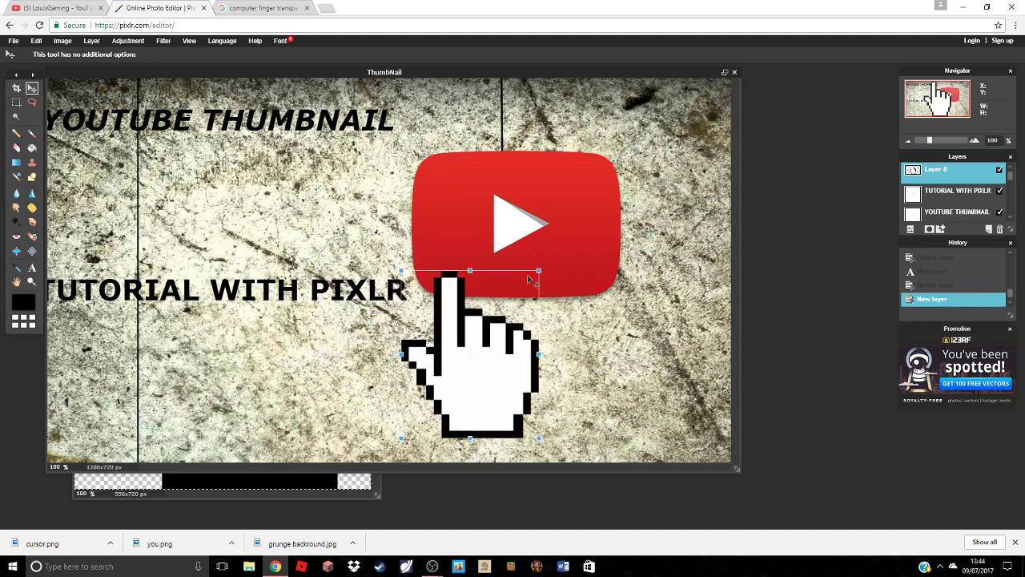
pyautogui.moveTo(541, 267); pyautogui.dragTo(543, 265)
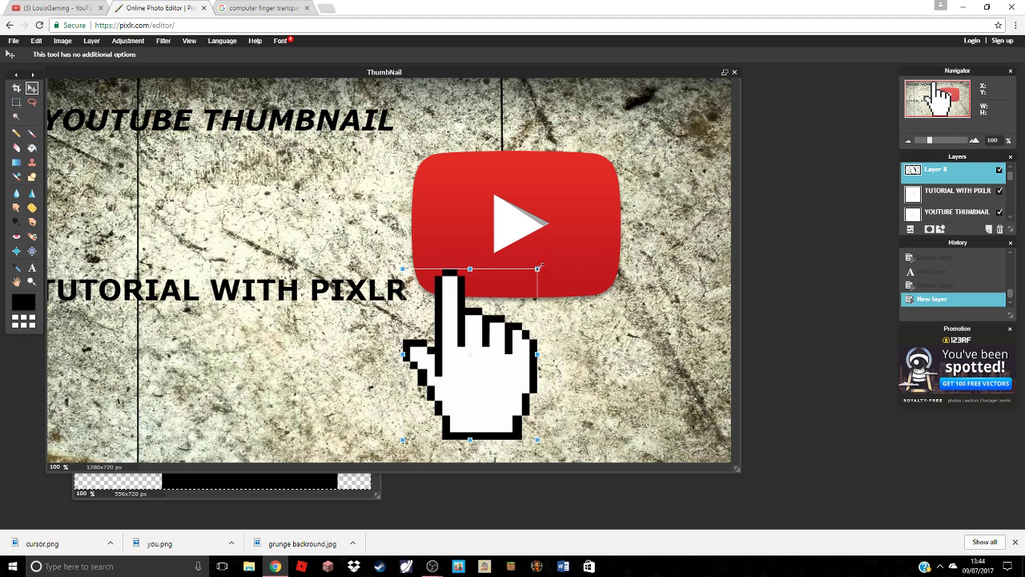
pyautogui.moveTo(542, 266); pyautogui.dragTo(493, 296)
pyautogui.moveTo(481, 353); pyautogui.dragTo(581, 319)
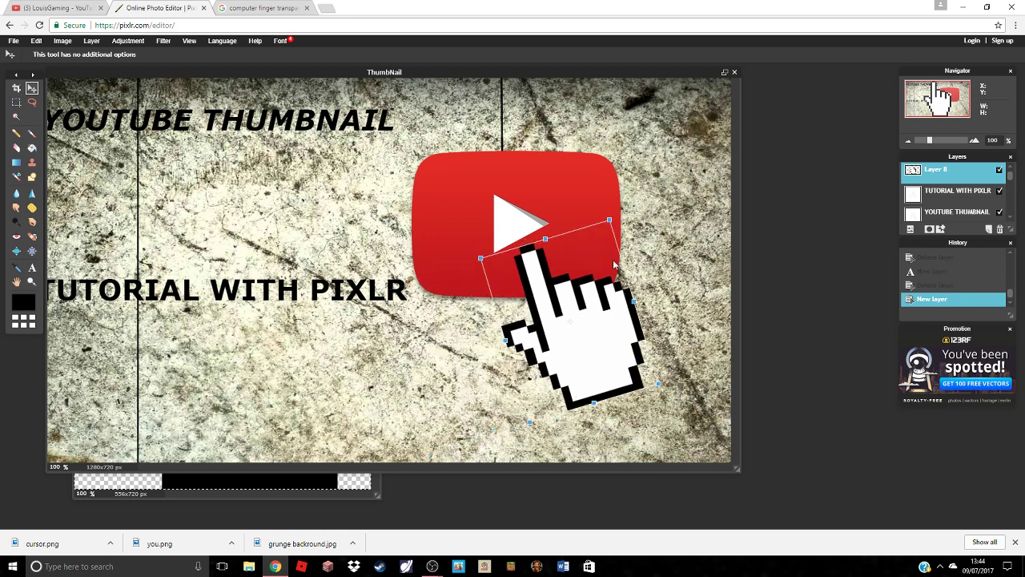
pyautogui.click(32, 88)
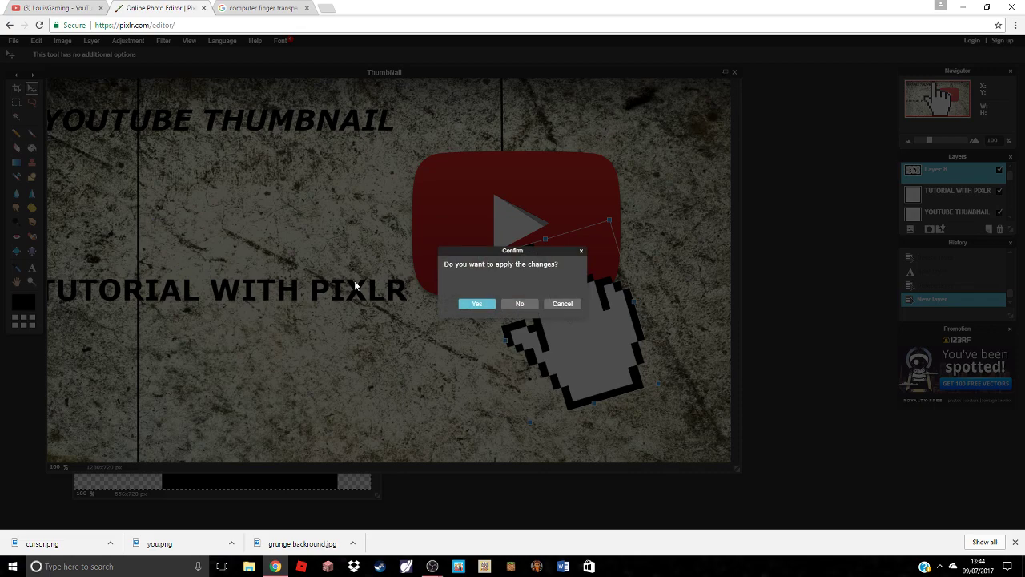
pyautogui.click(479, 305)
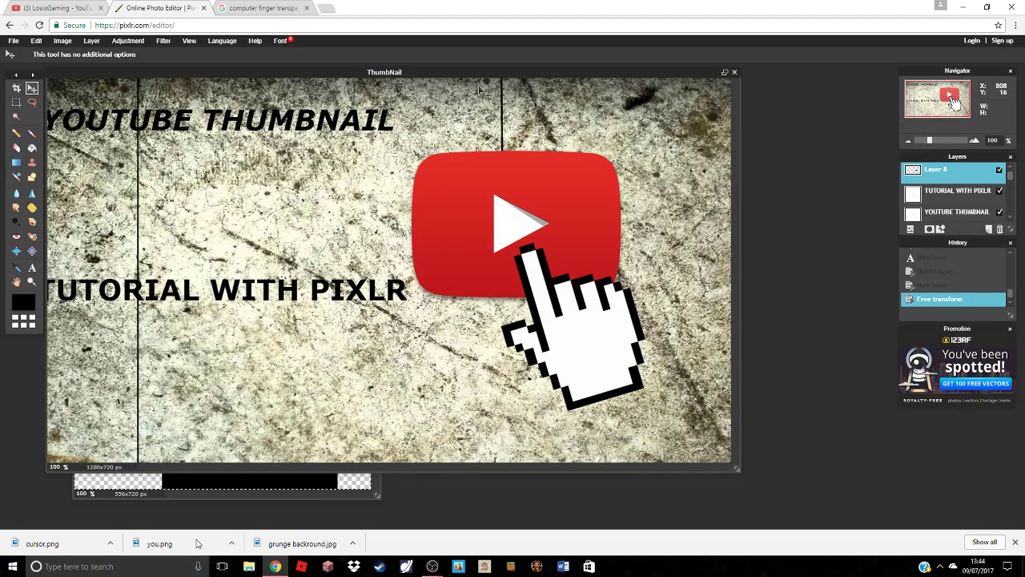
# Close the cursor image window, choosing No to discard its changes
pyautogui.click(241, 481)
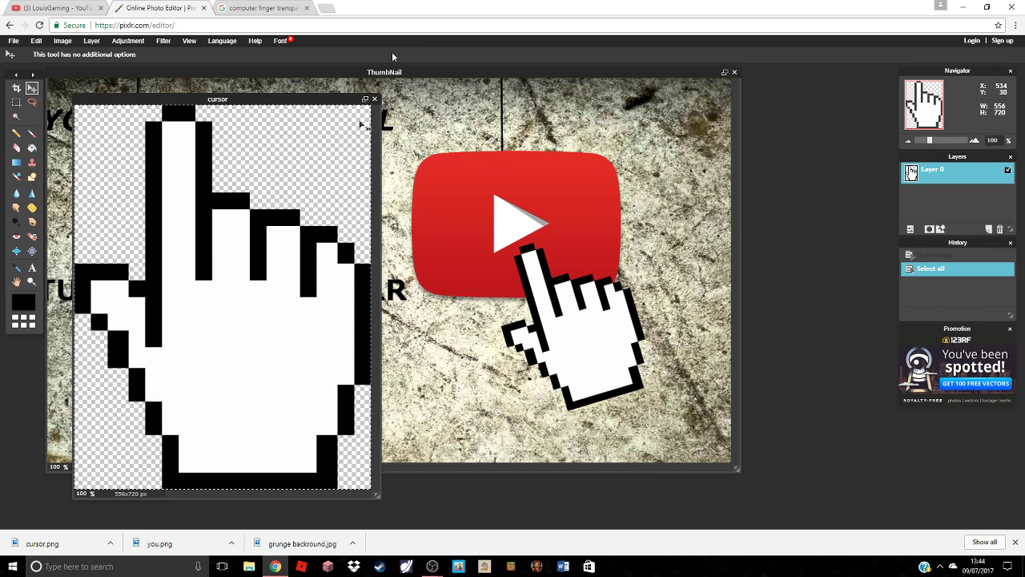
pyautogui.click(374, 100)
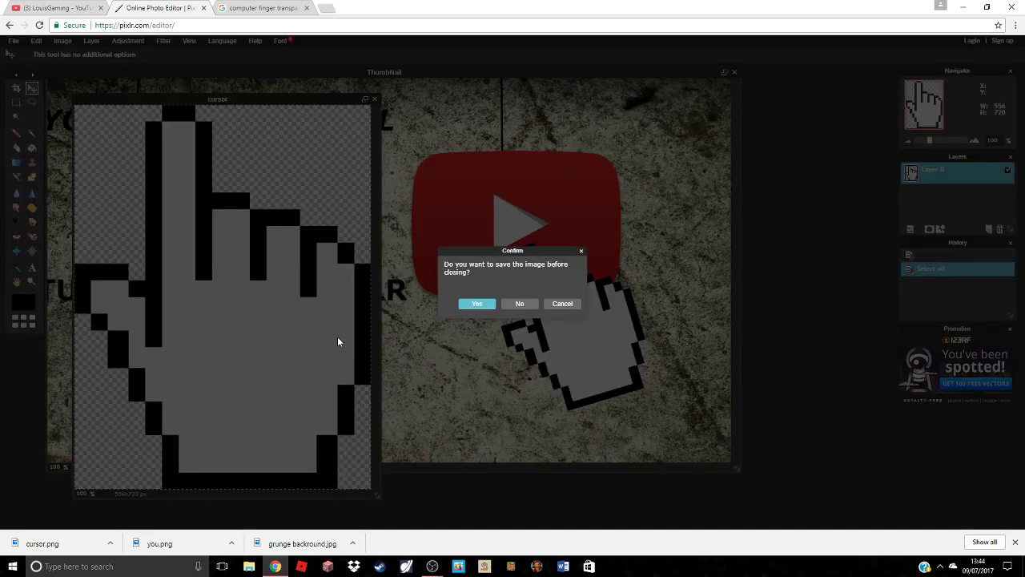
pyautogui.click(518, 306)
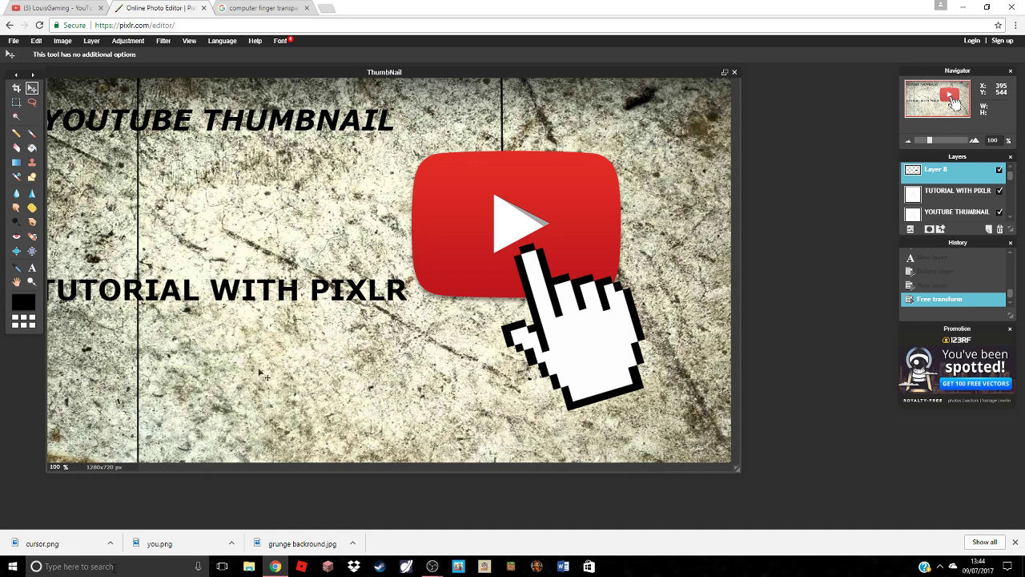
pyautogui.moveTo(432, 567)
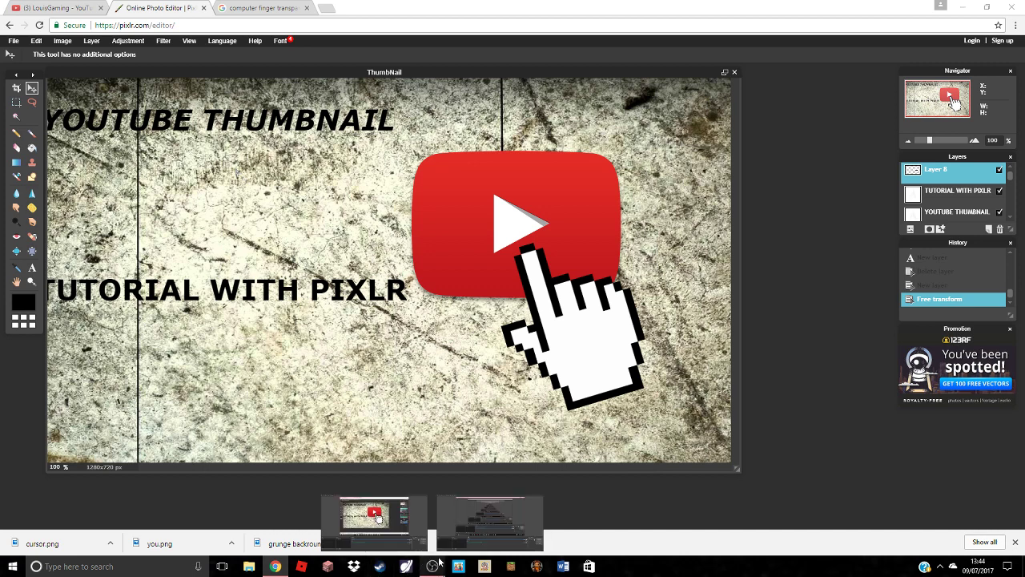